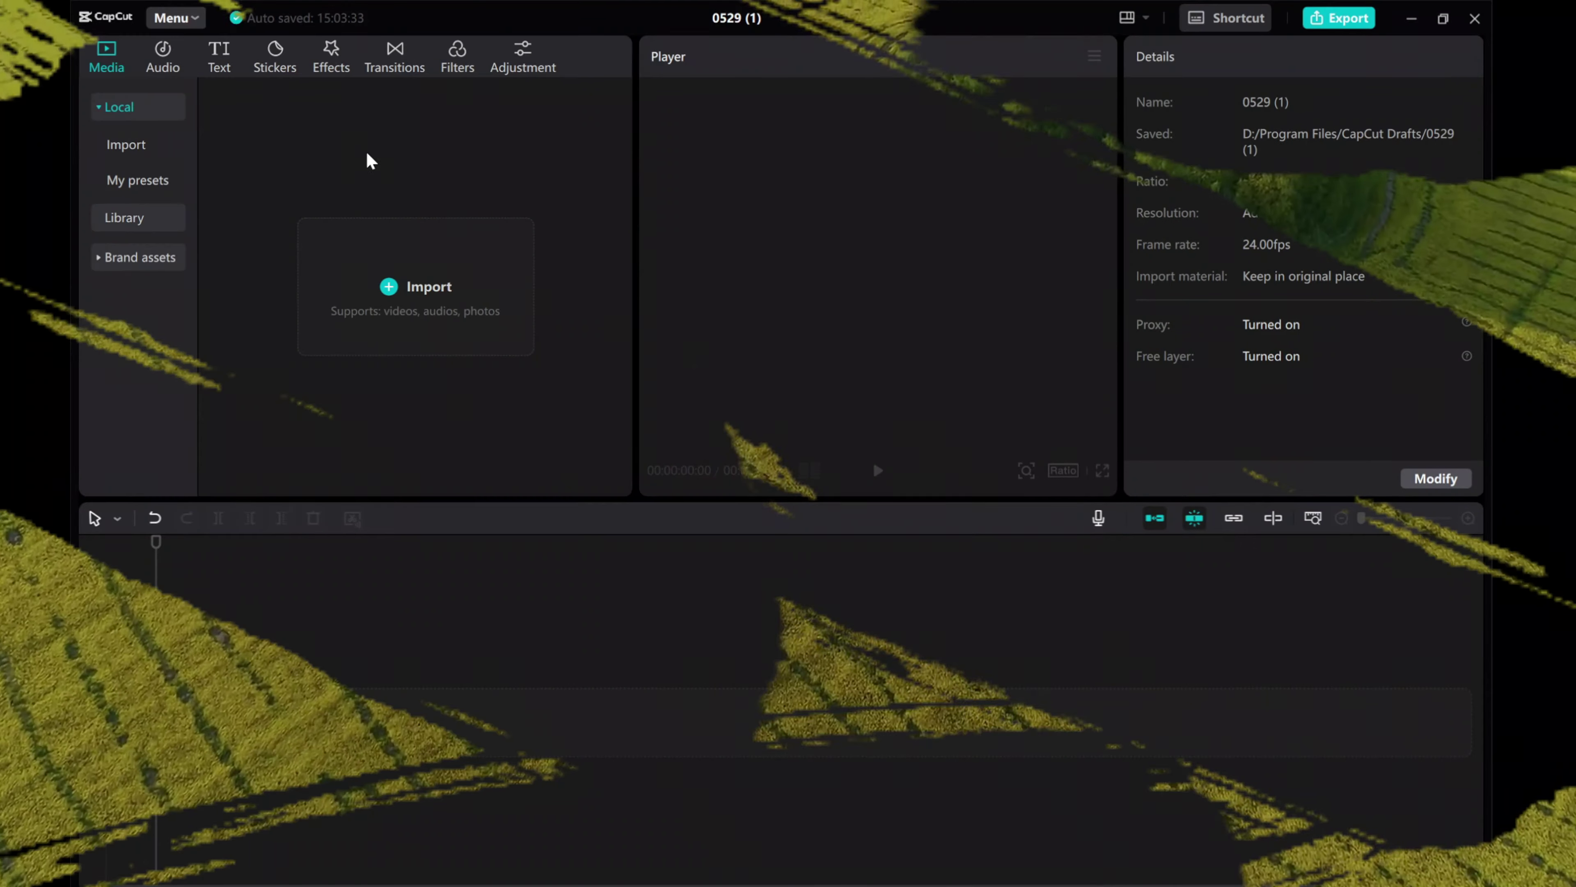
Add a Default text clip reading '1' and colour it green (00B209).
left_click(217, 60)
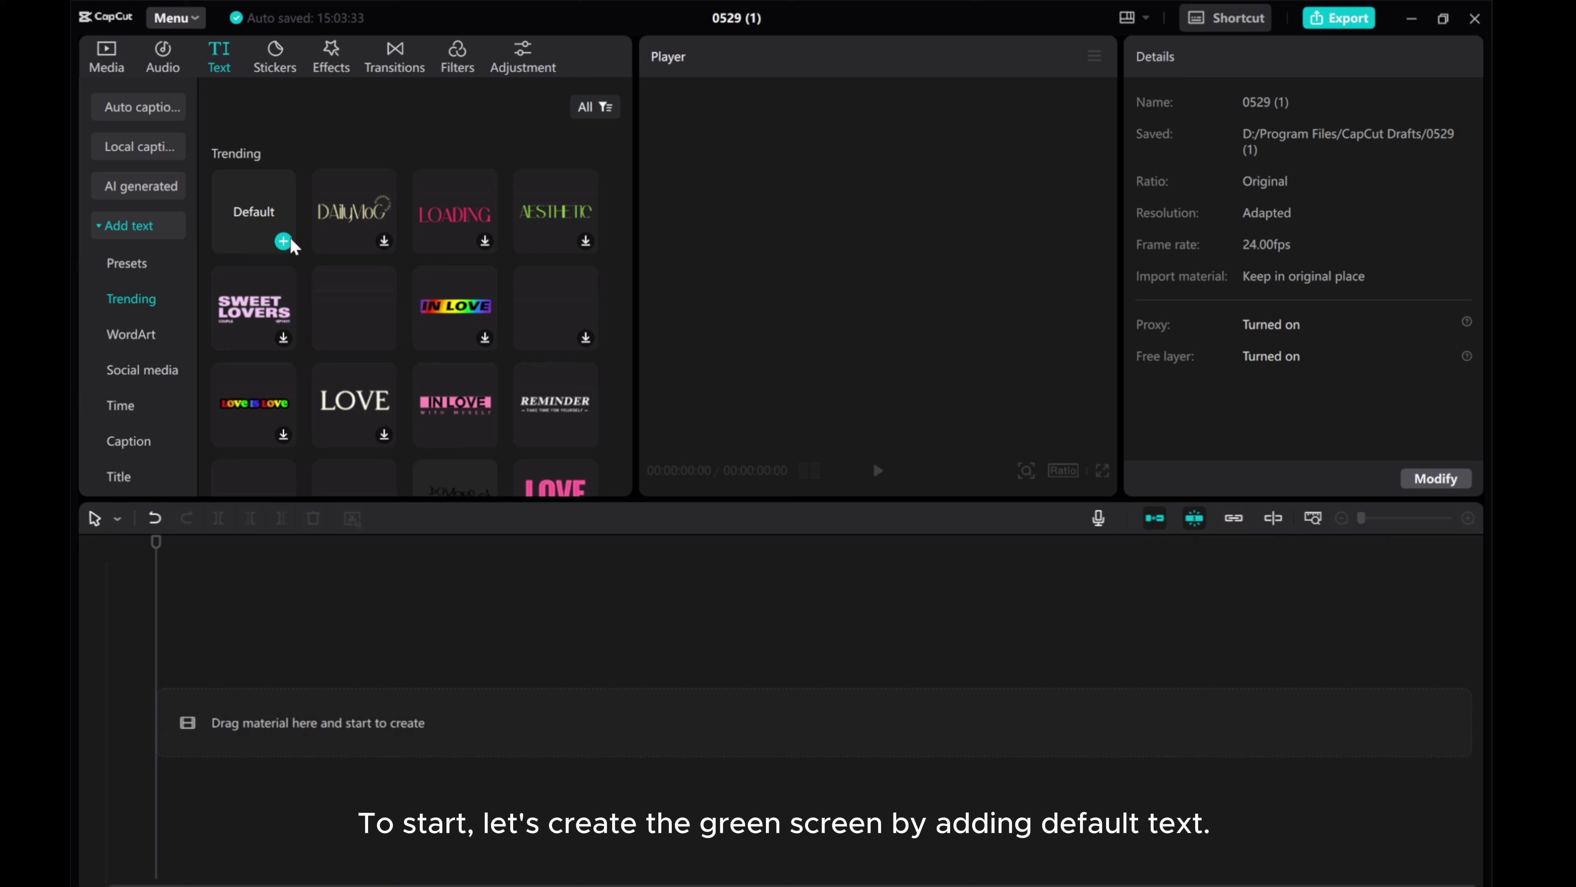
left_click(282, 242)
left_click_drag(1287, 148, 1144, 148)
type("1")
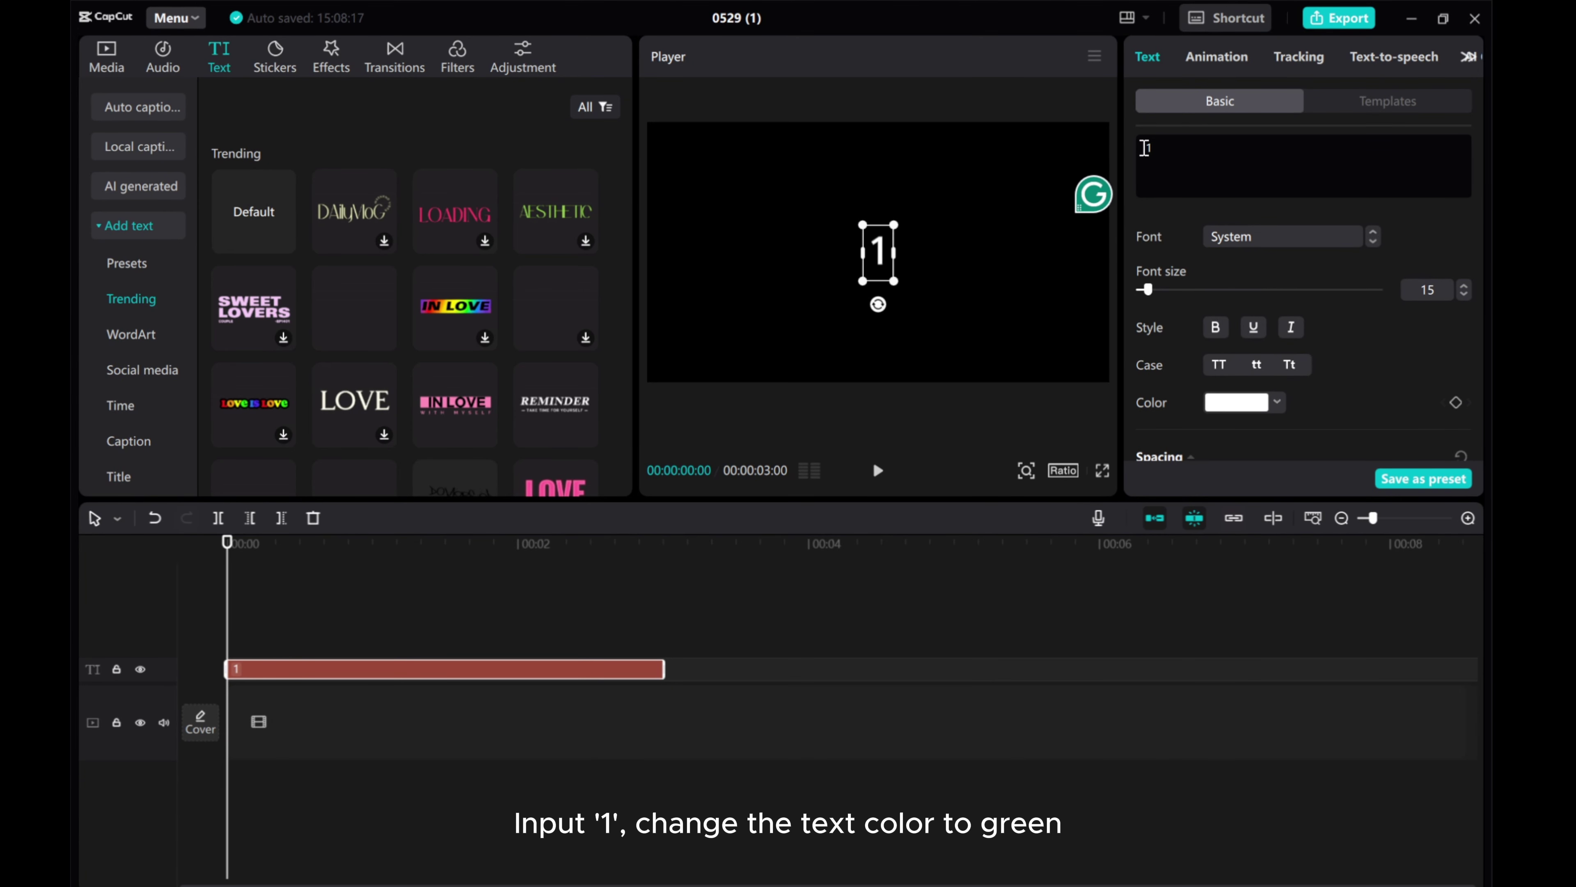
left_click(1256, 411)
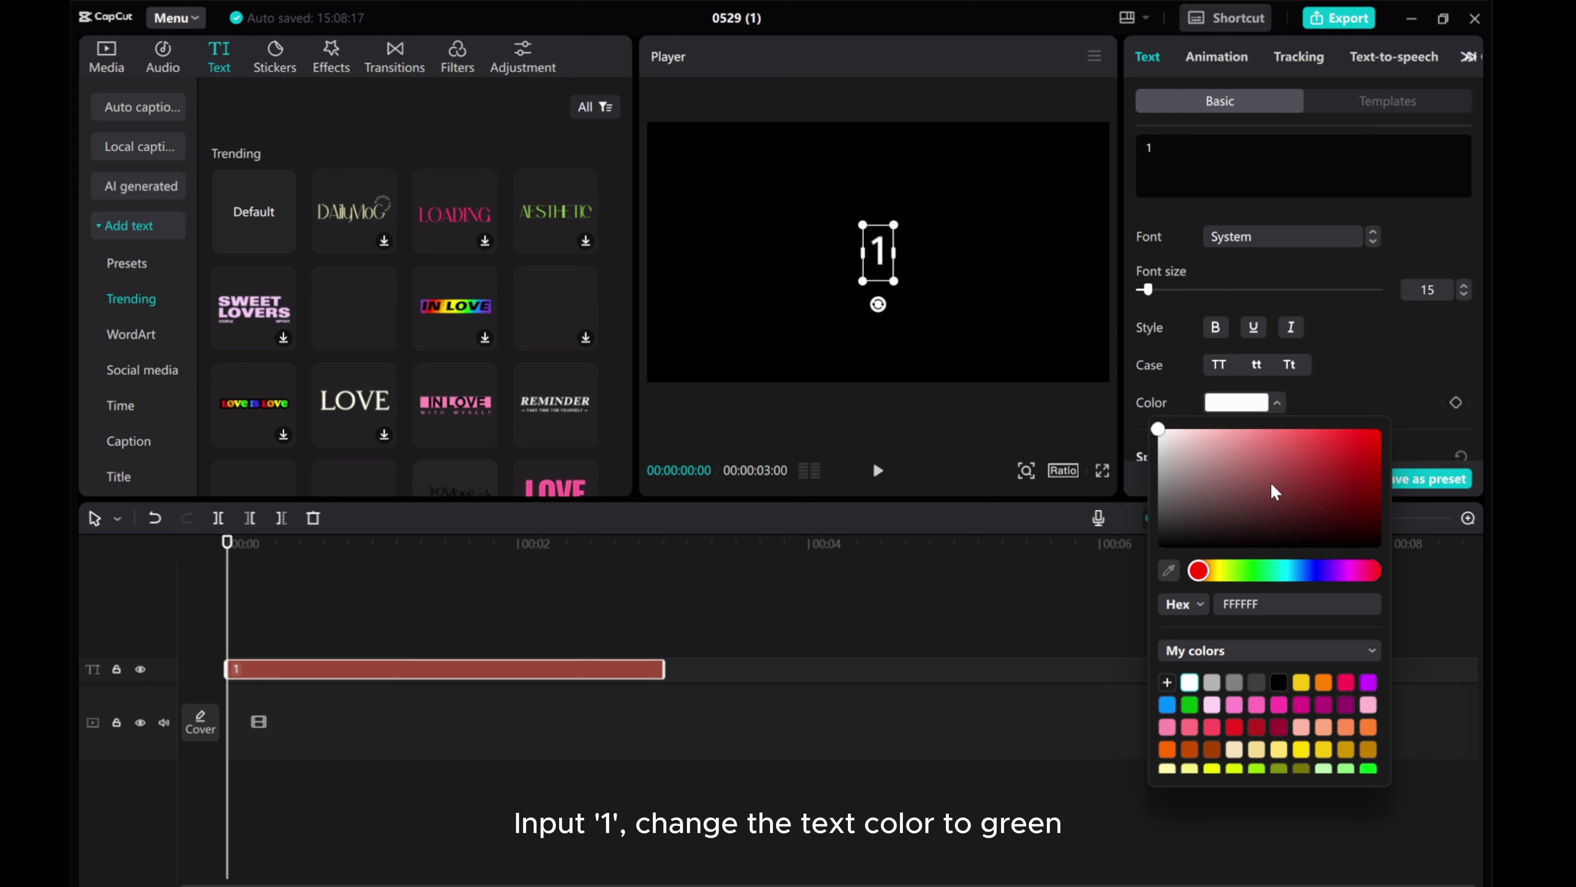
left_click(1189, 708)
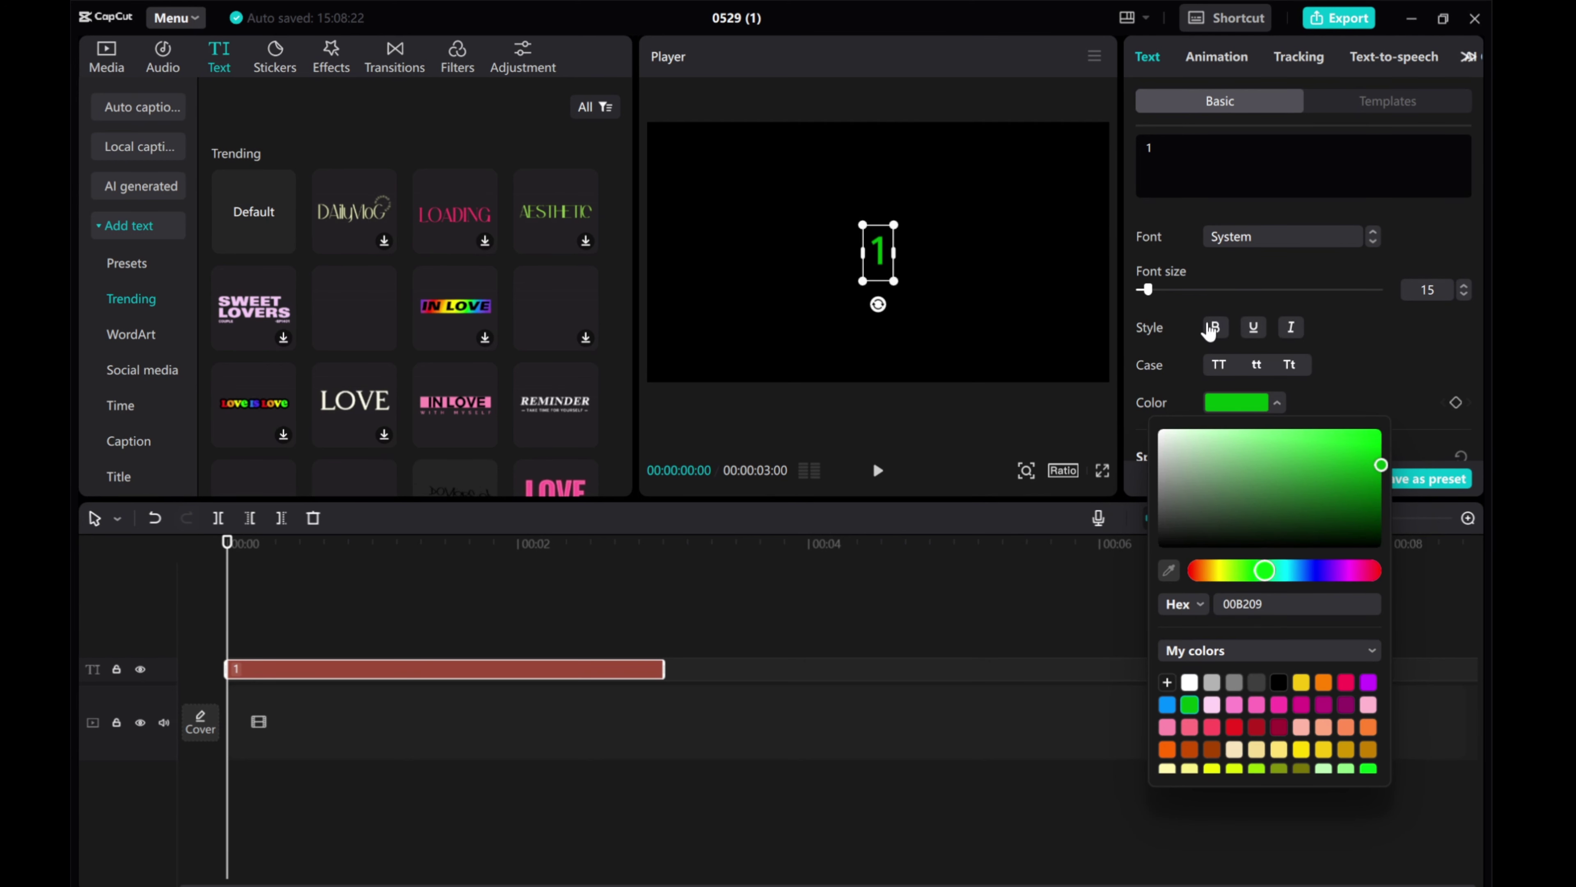
Give the text font size 300, scale 5000% and a 90° rotation.
left_click_drag(1154, 297, 1407, 300)
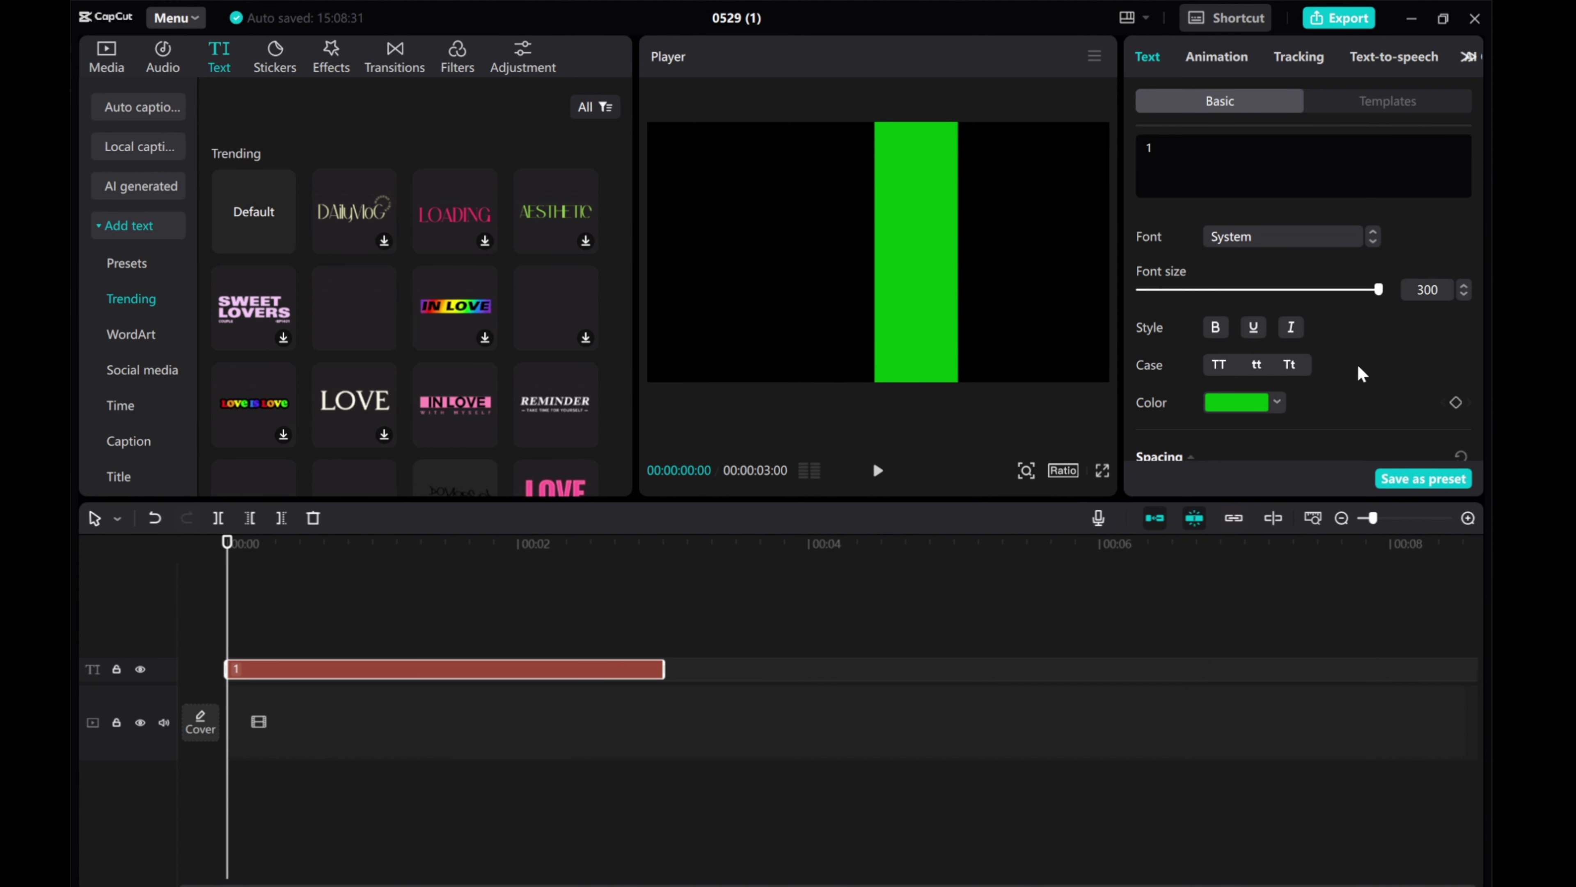
scroll(1353, 381, "down", 5)
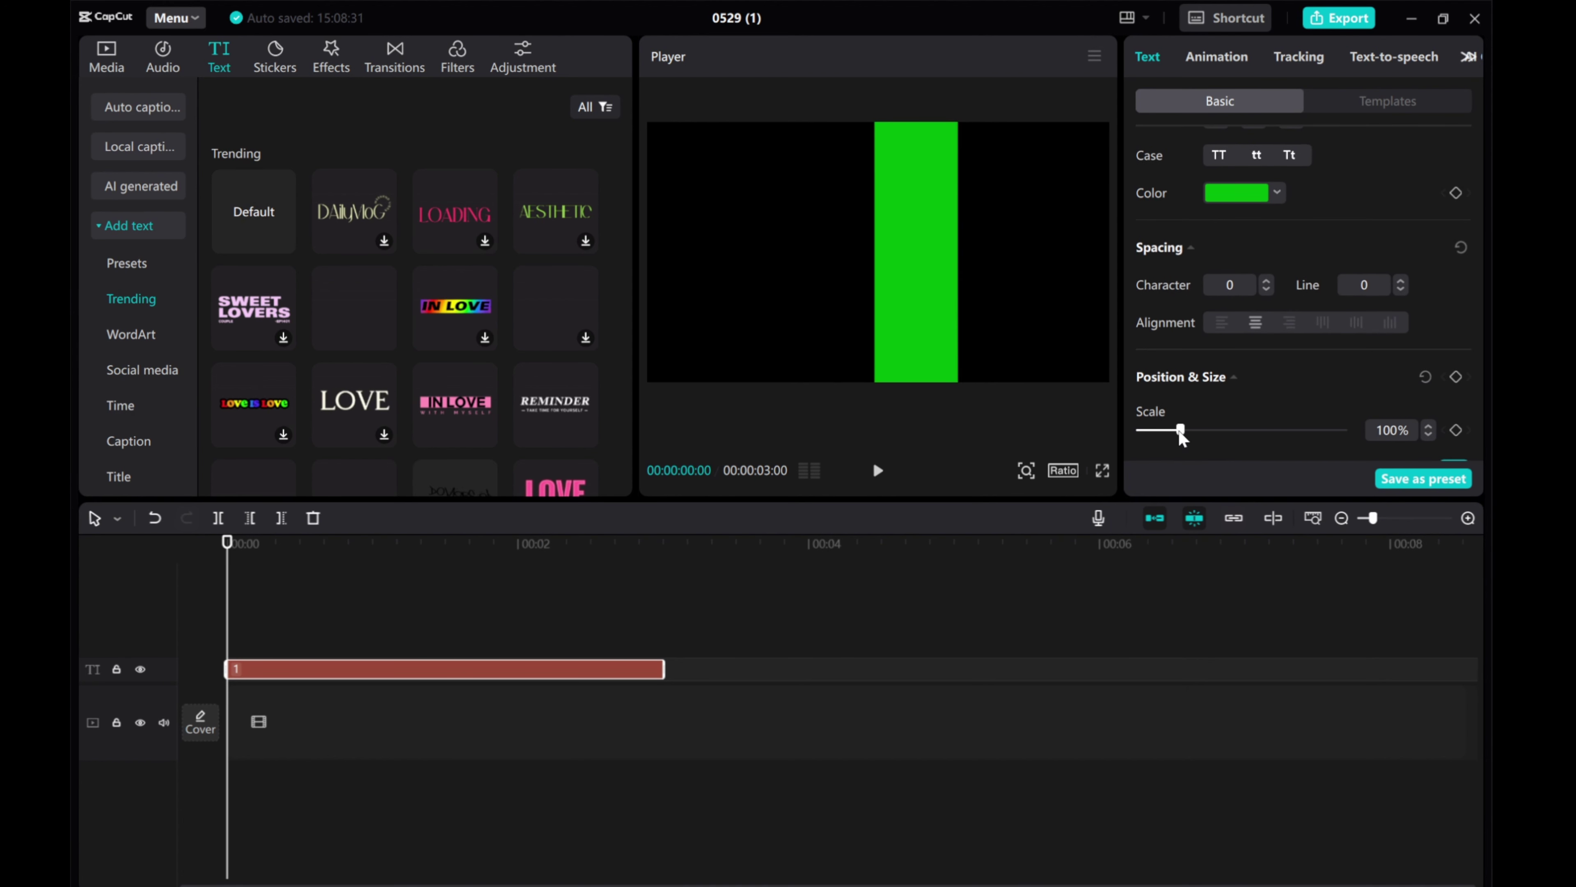
left_click_drag(1183, 429, 1376, 430)
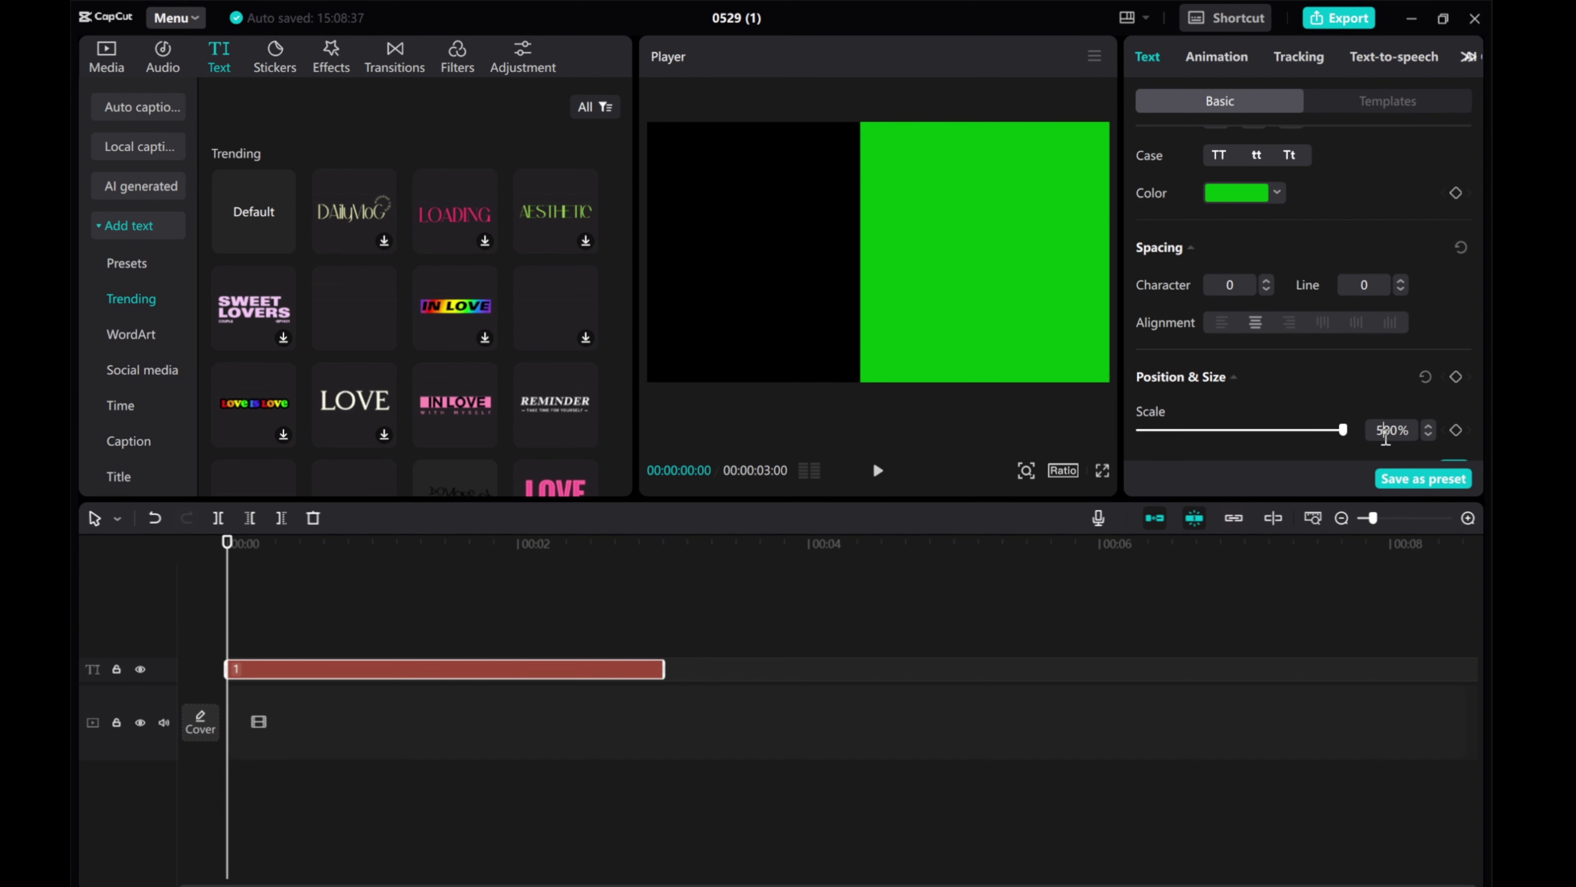
type("0")
key("Return")
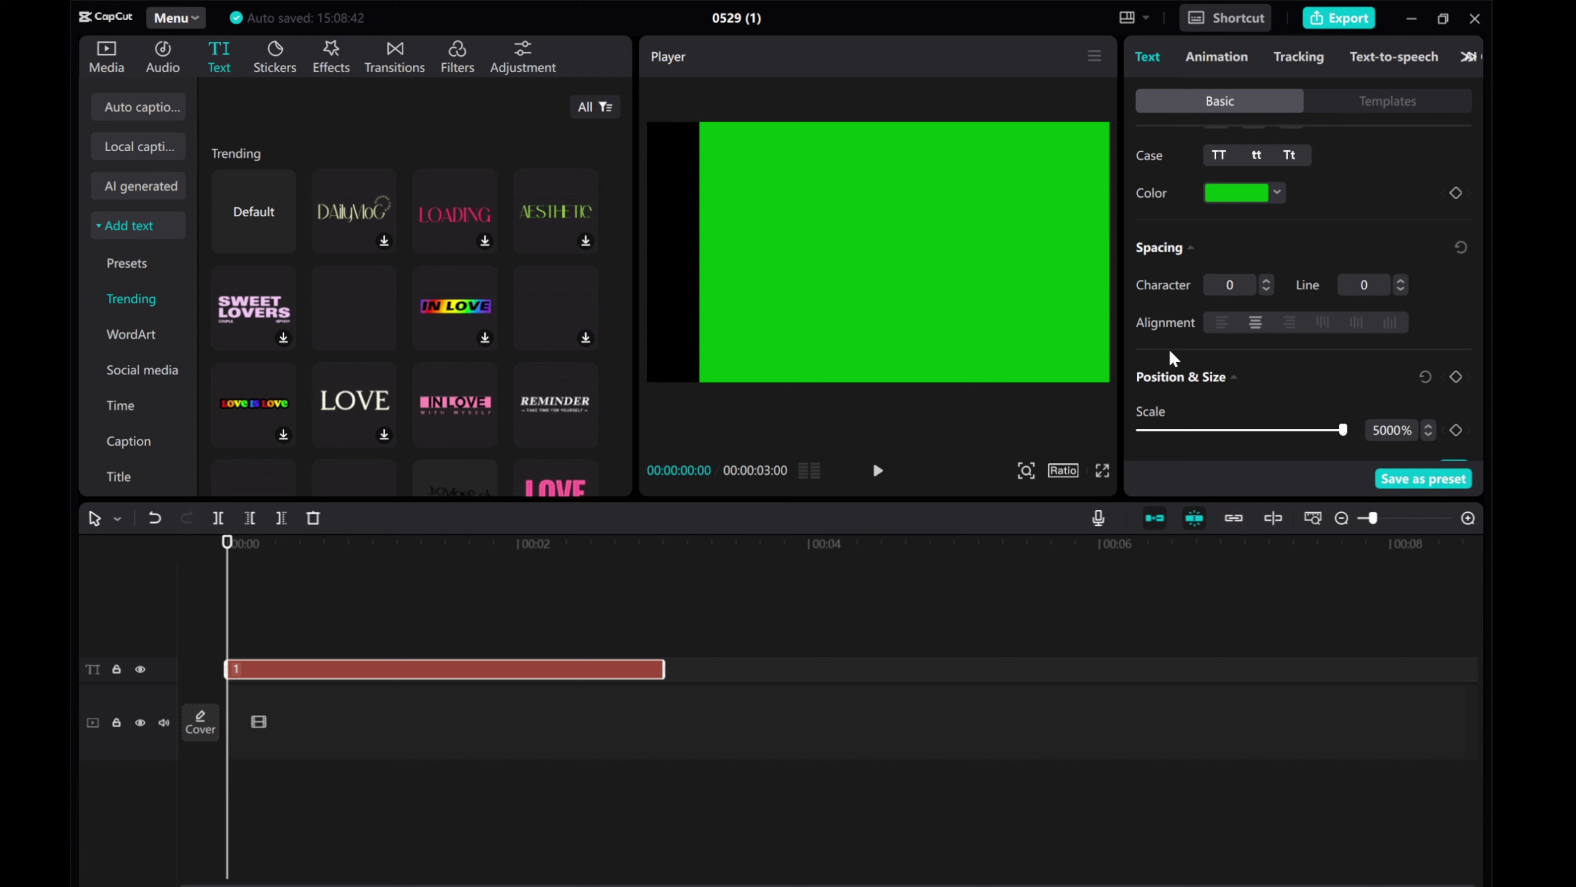
scroll(1172, 360, "down", 8)
scroll(1210, 362, "up", 2)
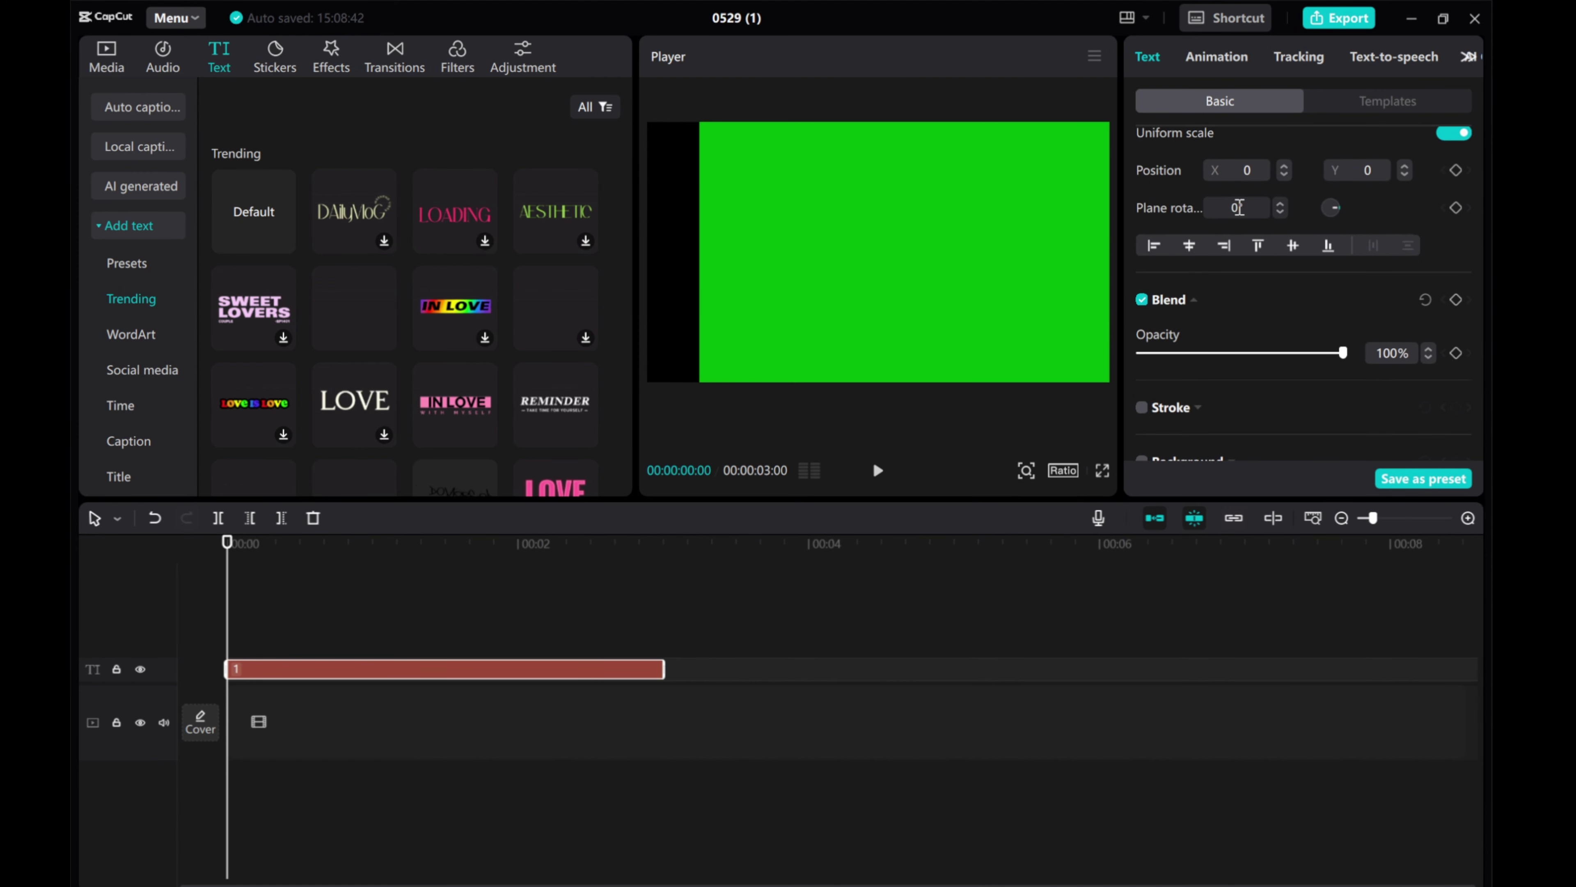
left_click(1239, 208)
key("Return")
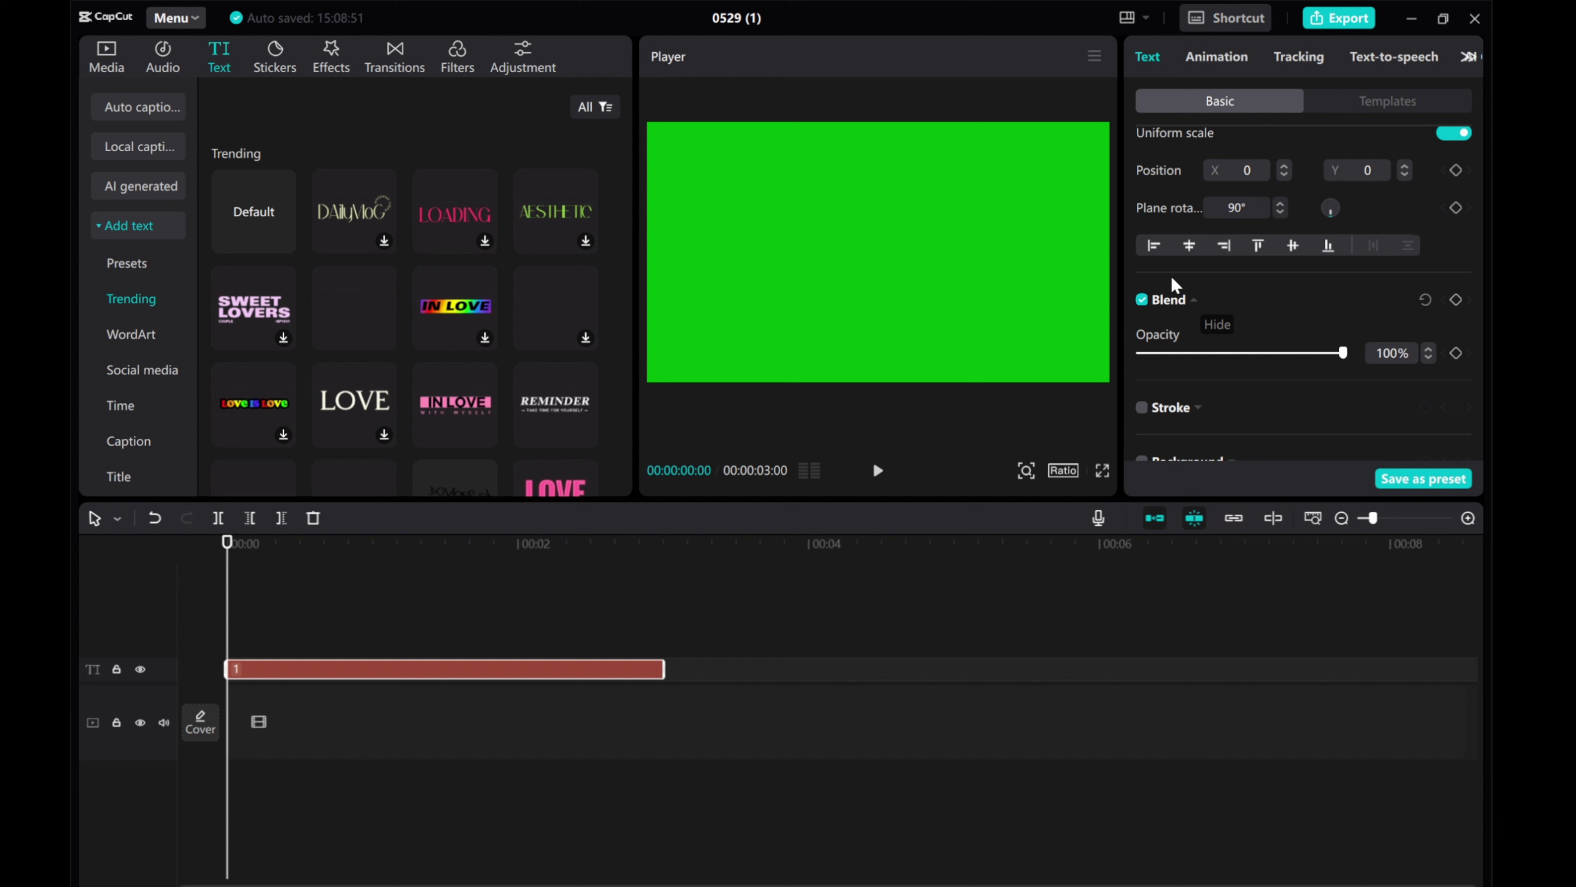
Stretch the text clip to 10 s, turn it into a compound clip, and move it to the main track.
left_click_drag(663, 669, 1271, 674)
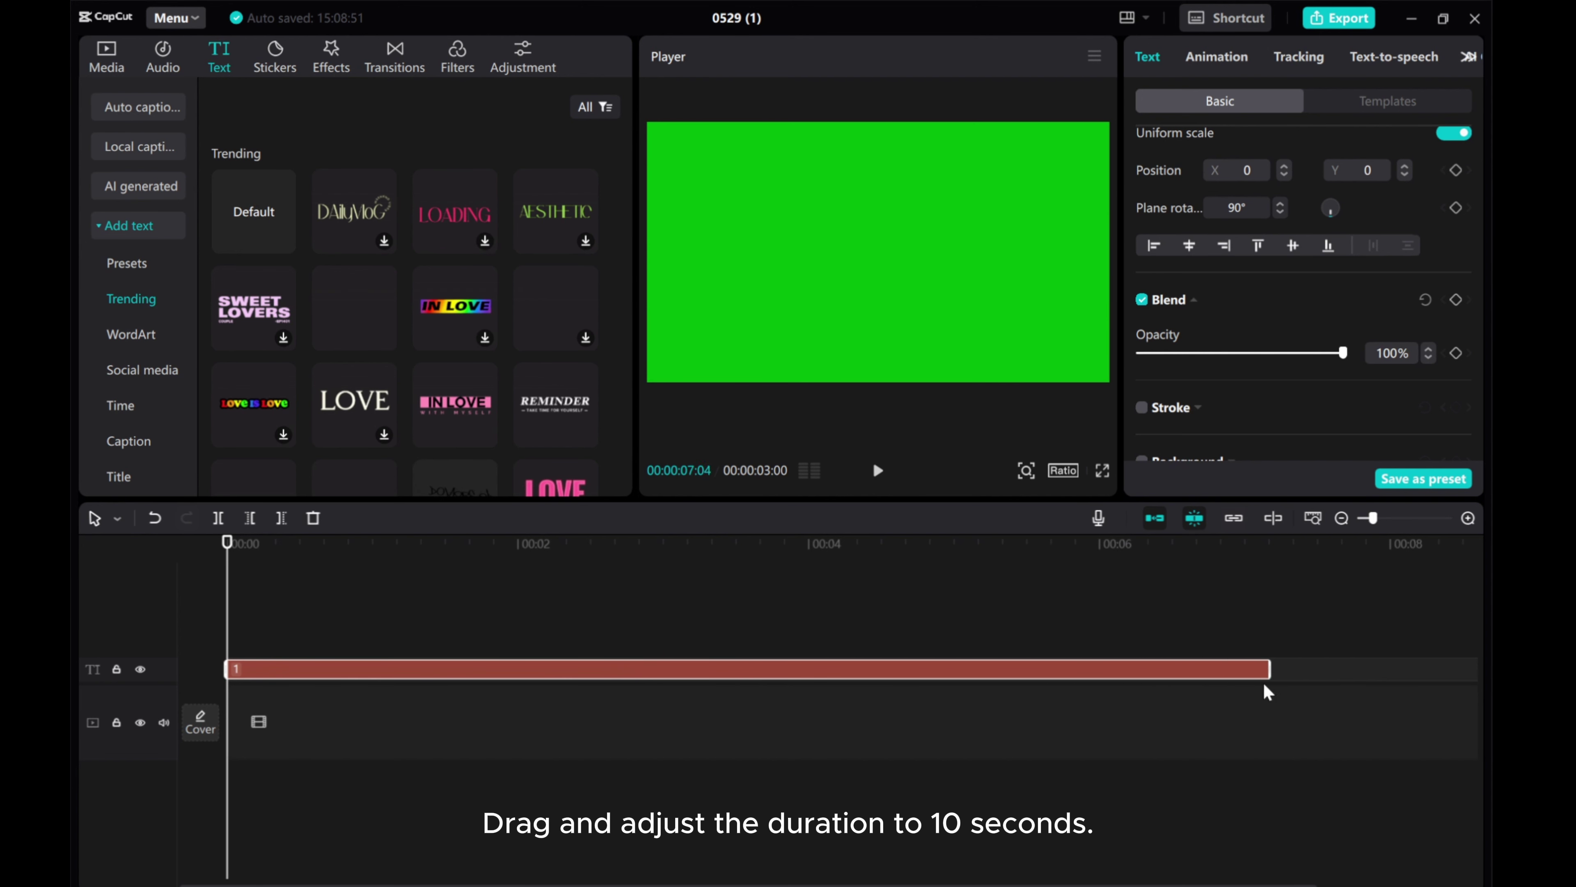
left_click(1342, 518)
left_click_drag(746, 670, 955, 670)
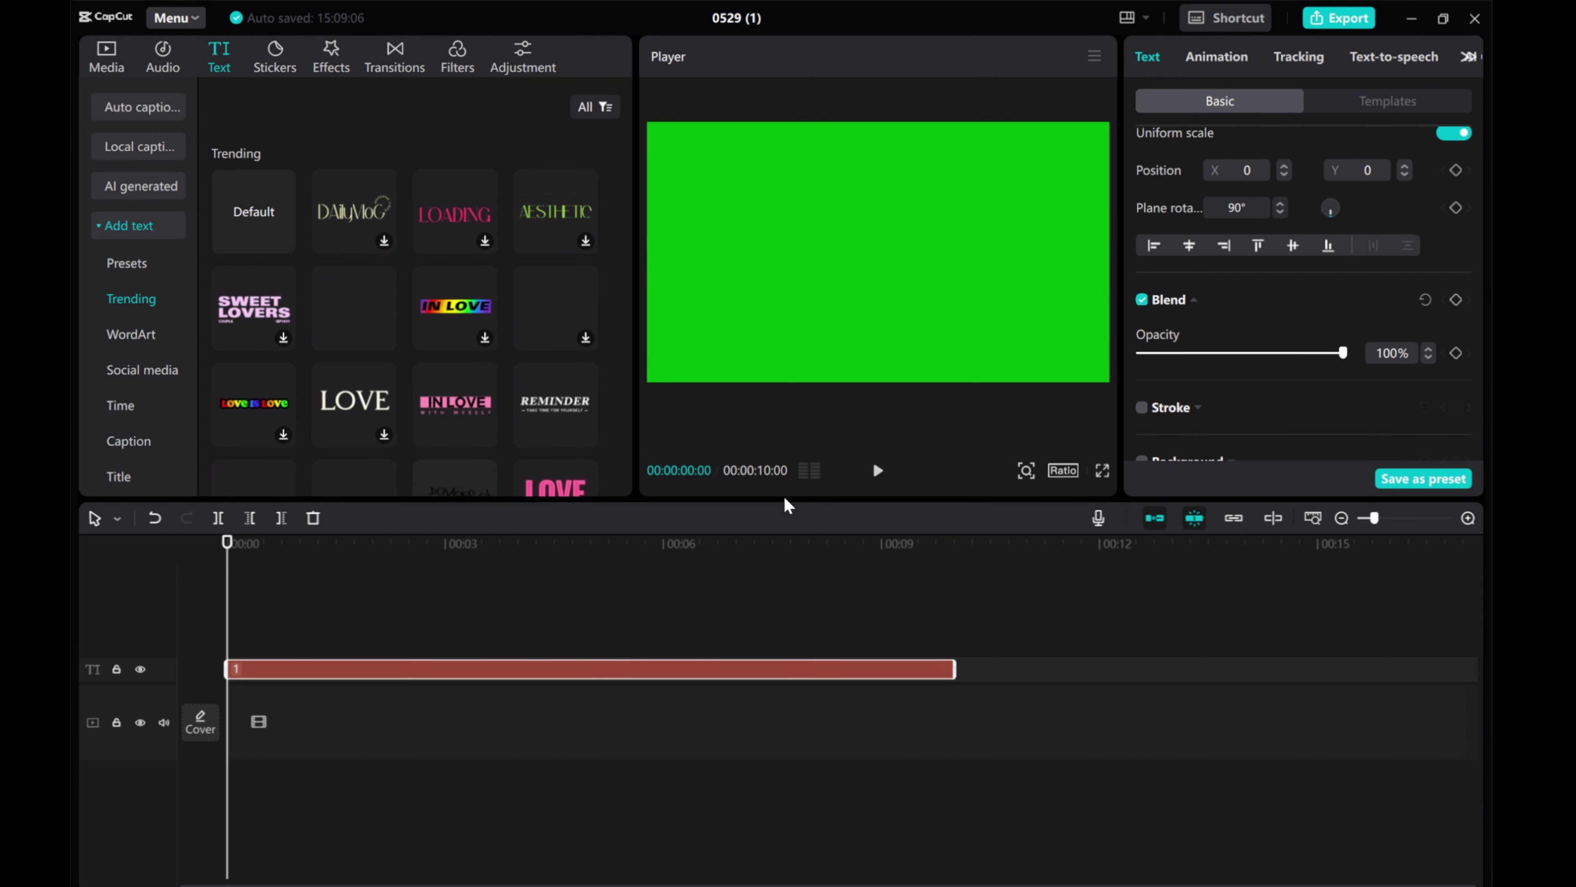
right_click(535, 670)
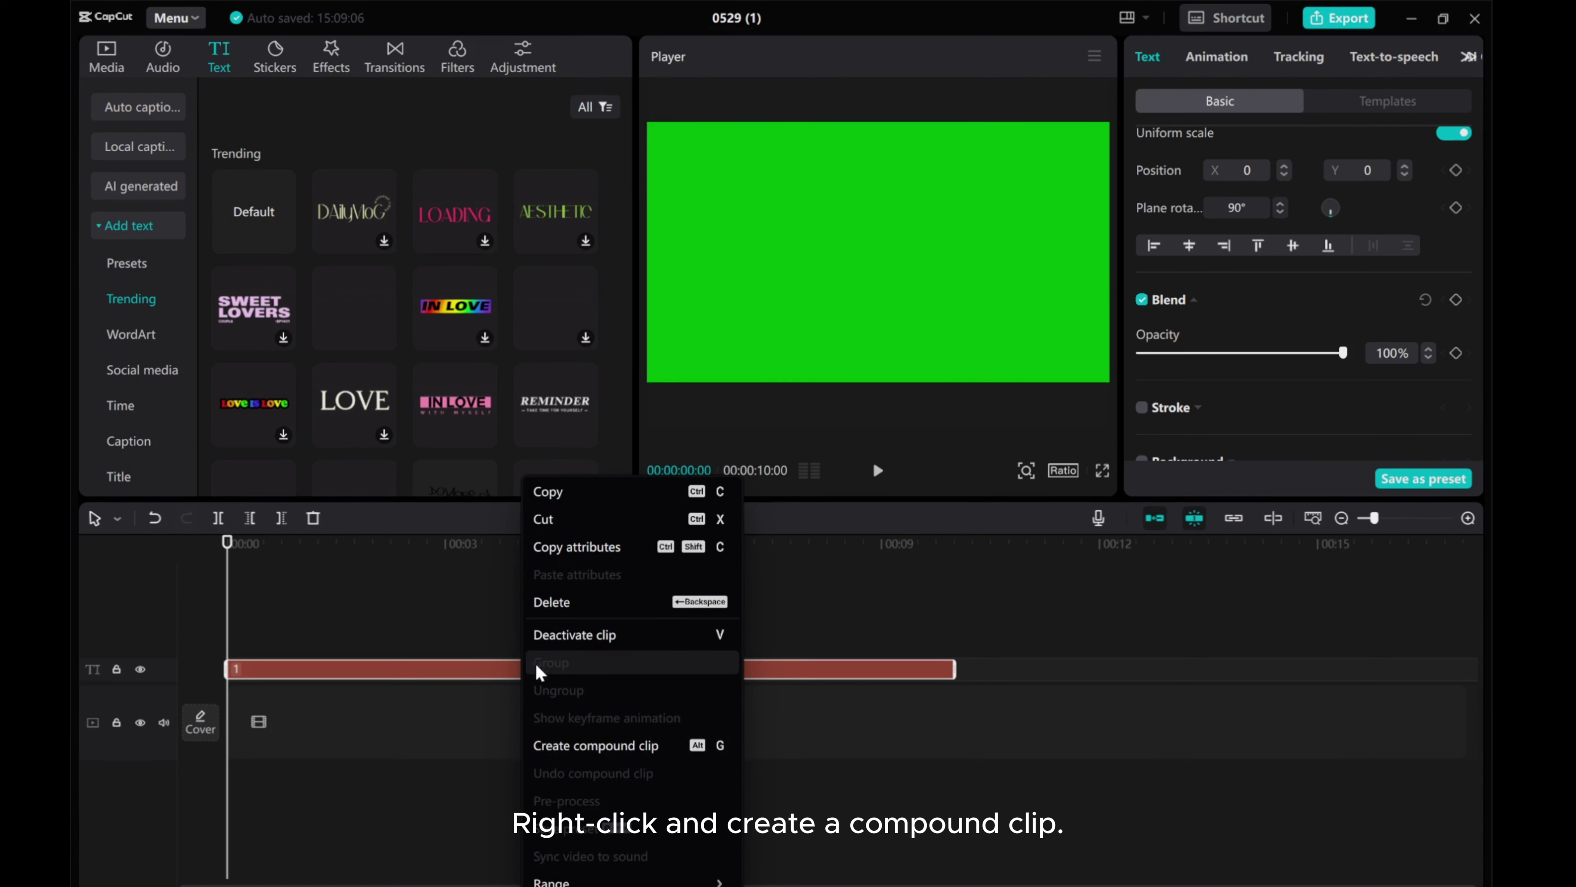
left_click(546, 745)
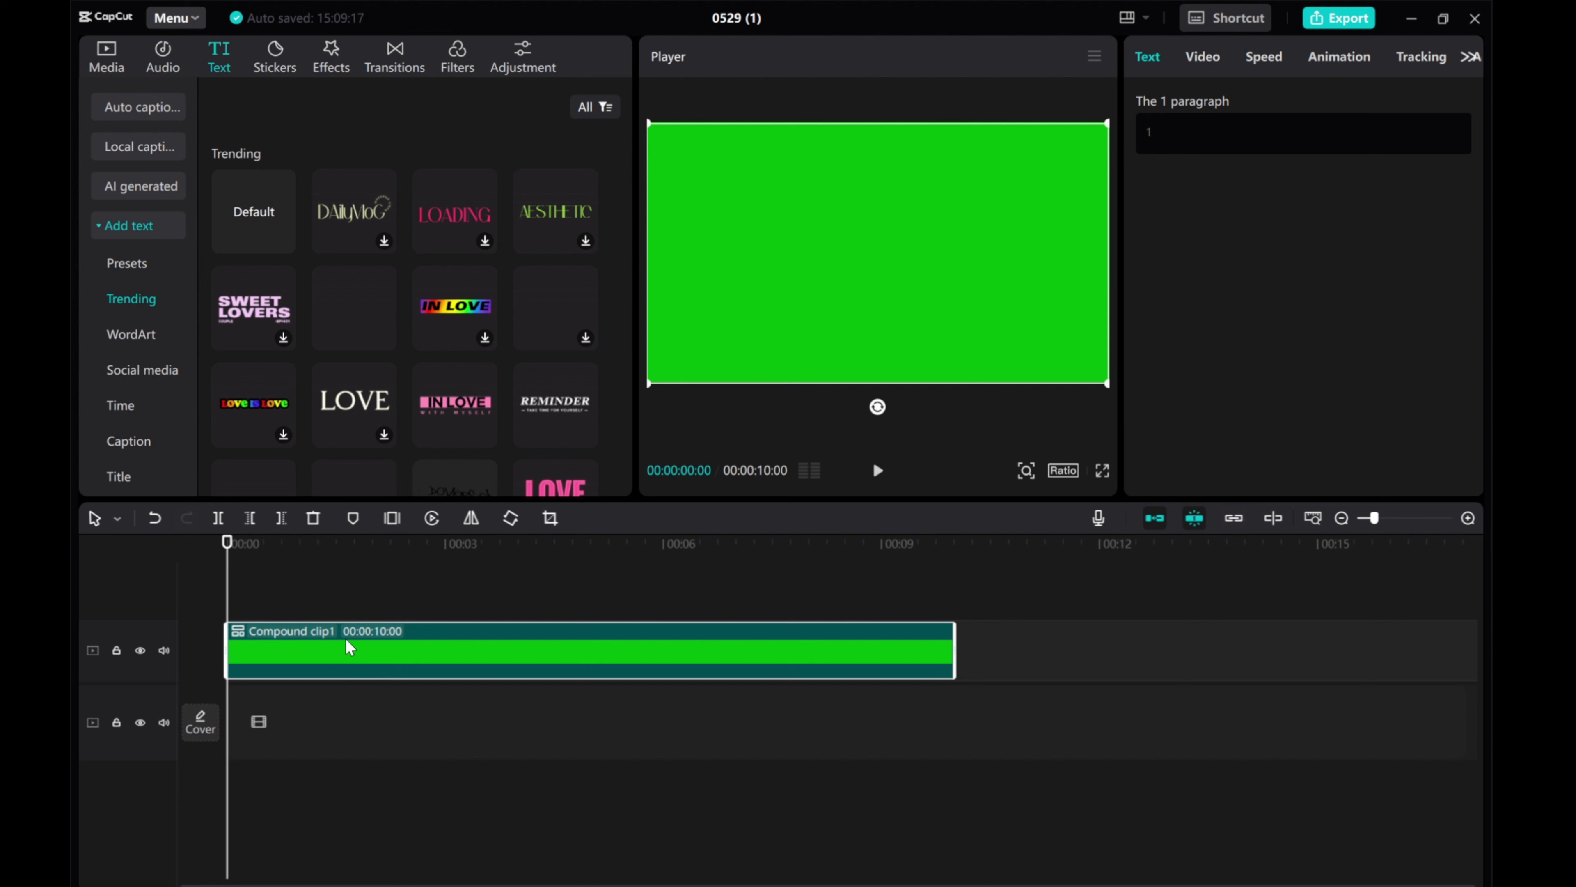
left_click_drag(345, 654, 324, 729)
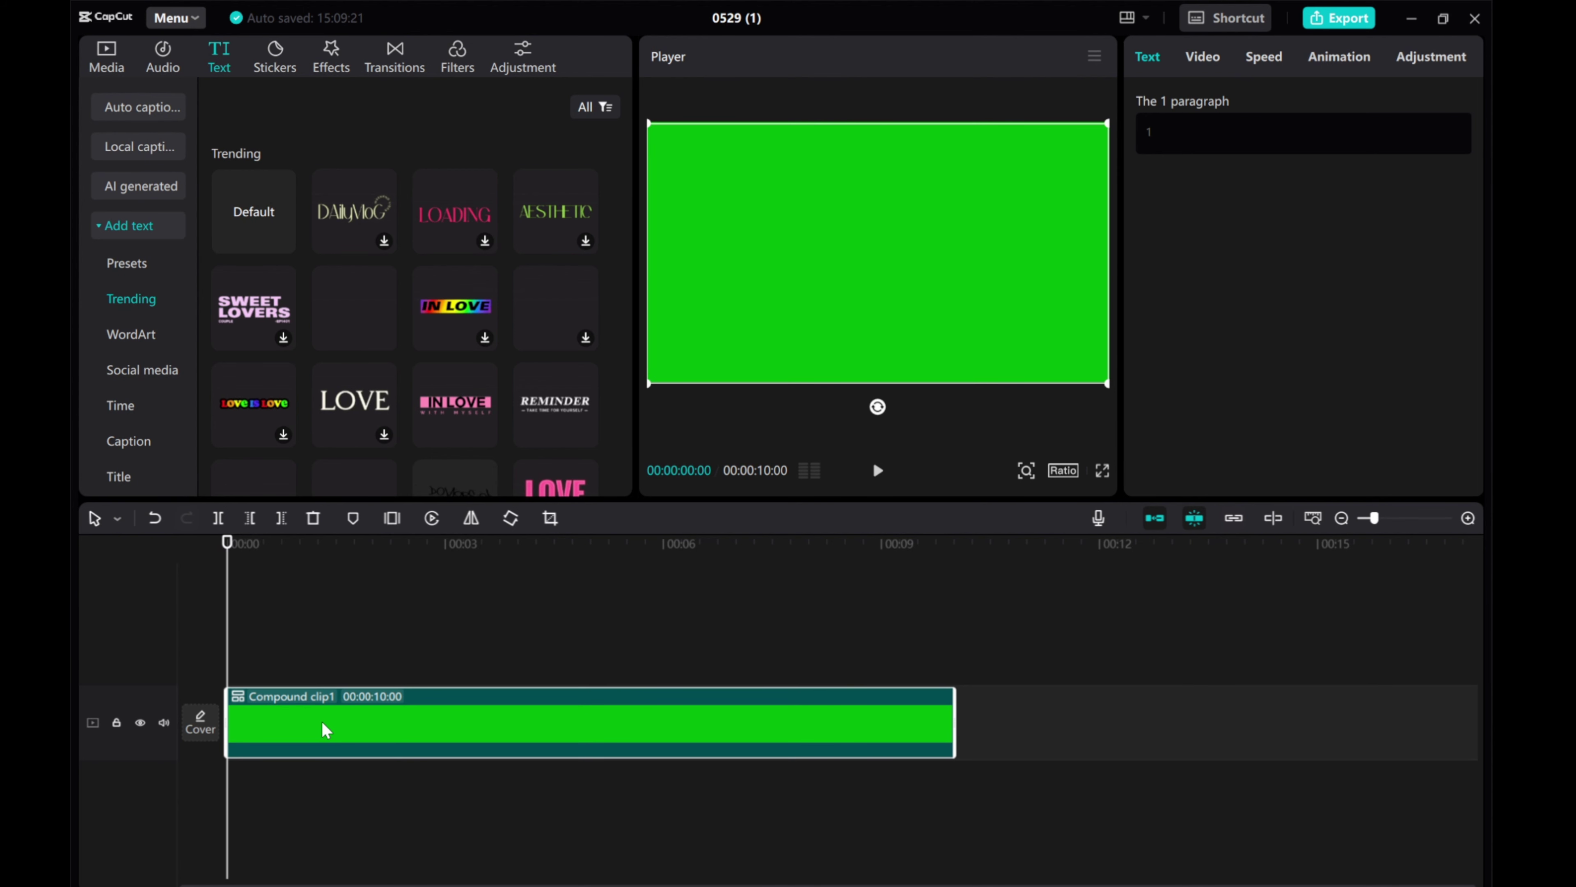
Place the white clip from Library Favorites on the track above Compound clip1.
left_click(107, 57)
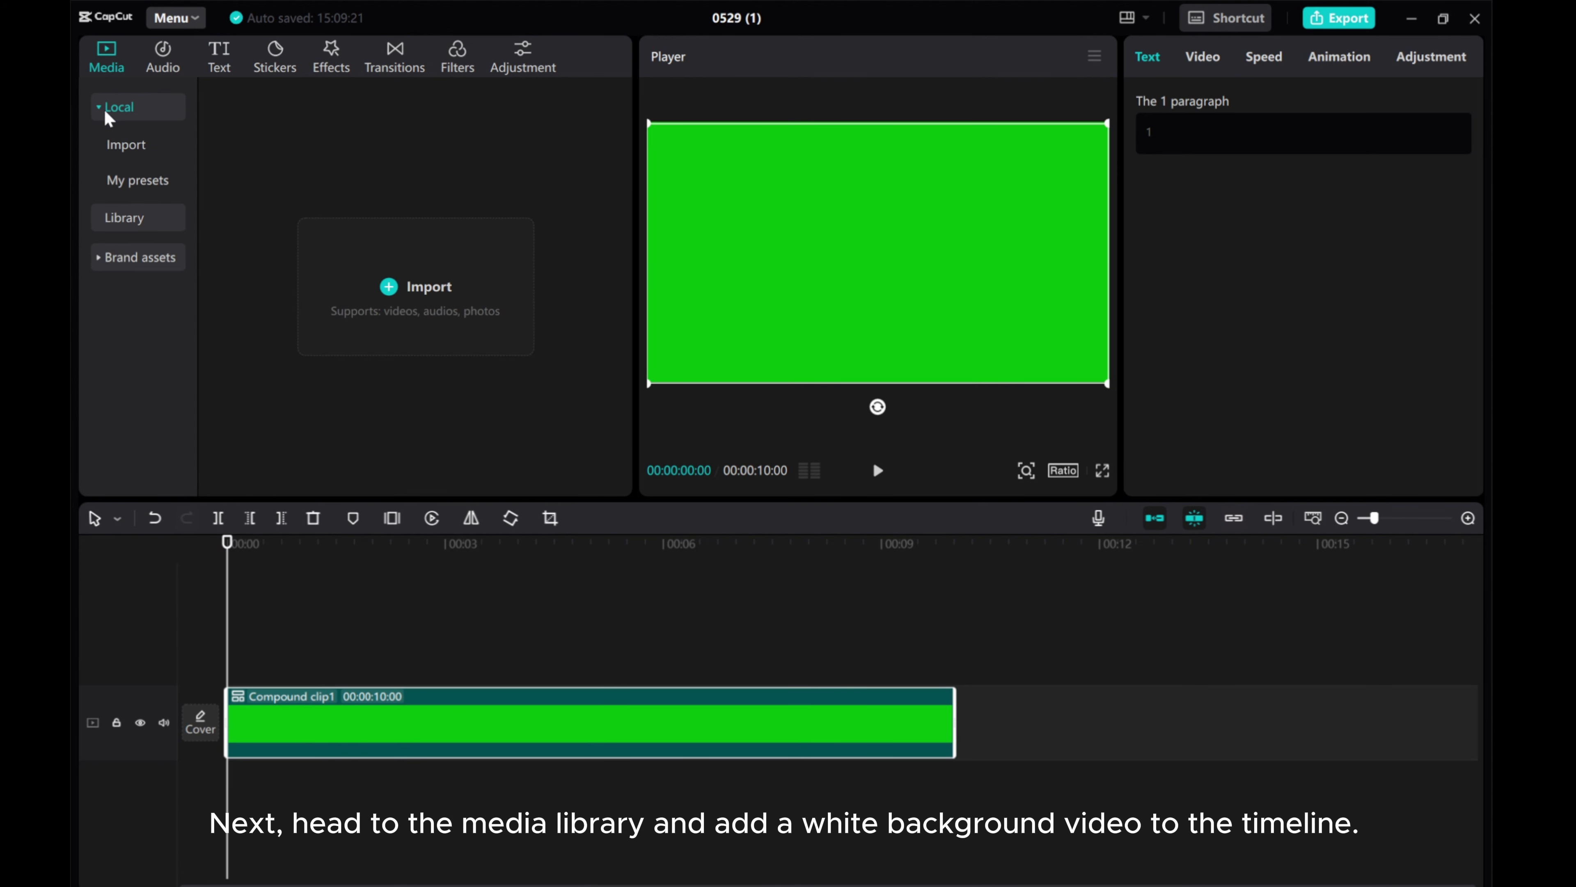
left_click(104, 260)
left_click(115, 147)
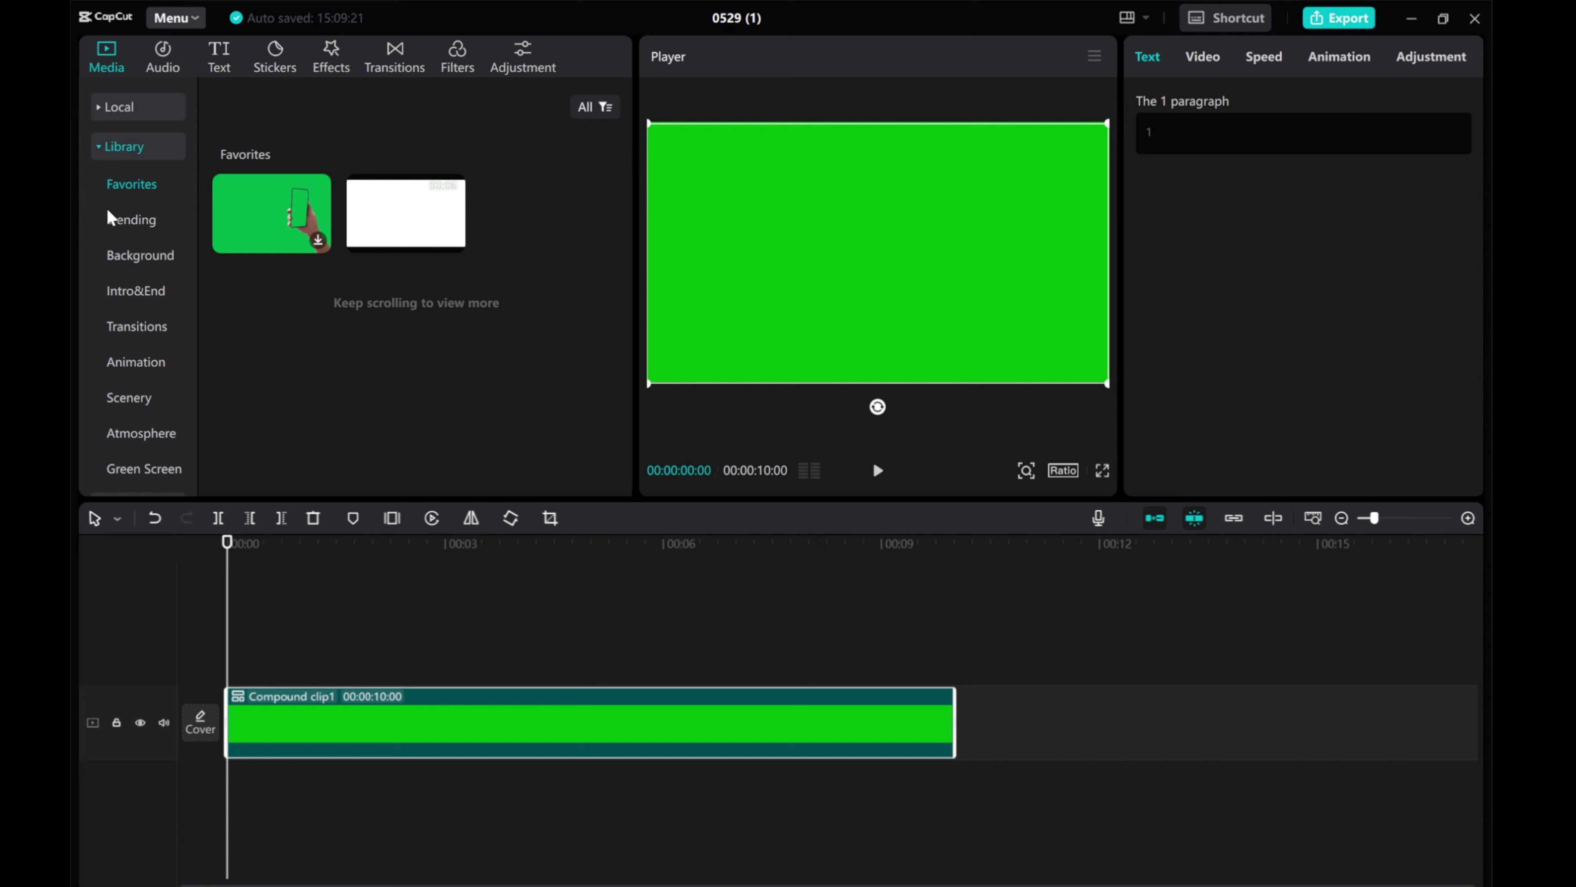
mouse_move(392, 224)
left_click_drag(392, 224, 245, 650)
left_click(401, 643)
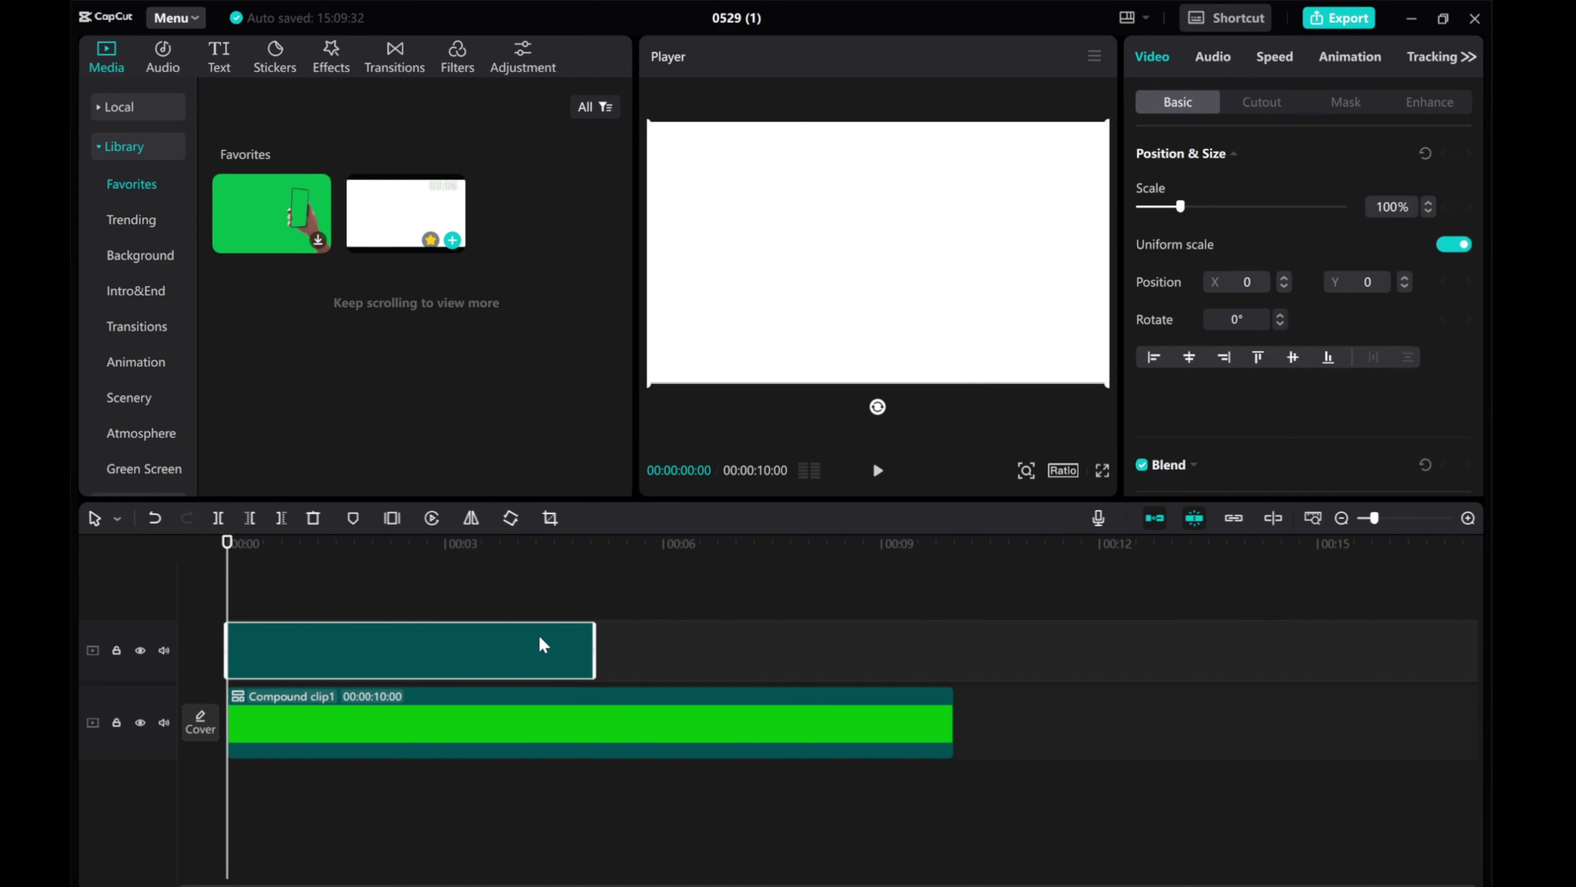
left_click_drag(592, 646, 892, 667)
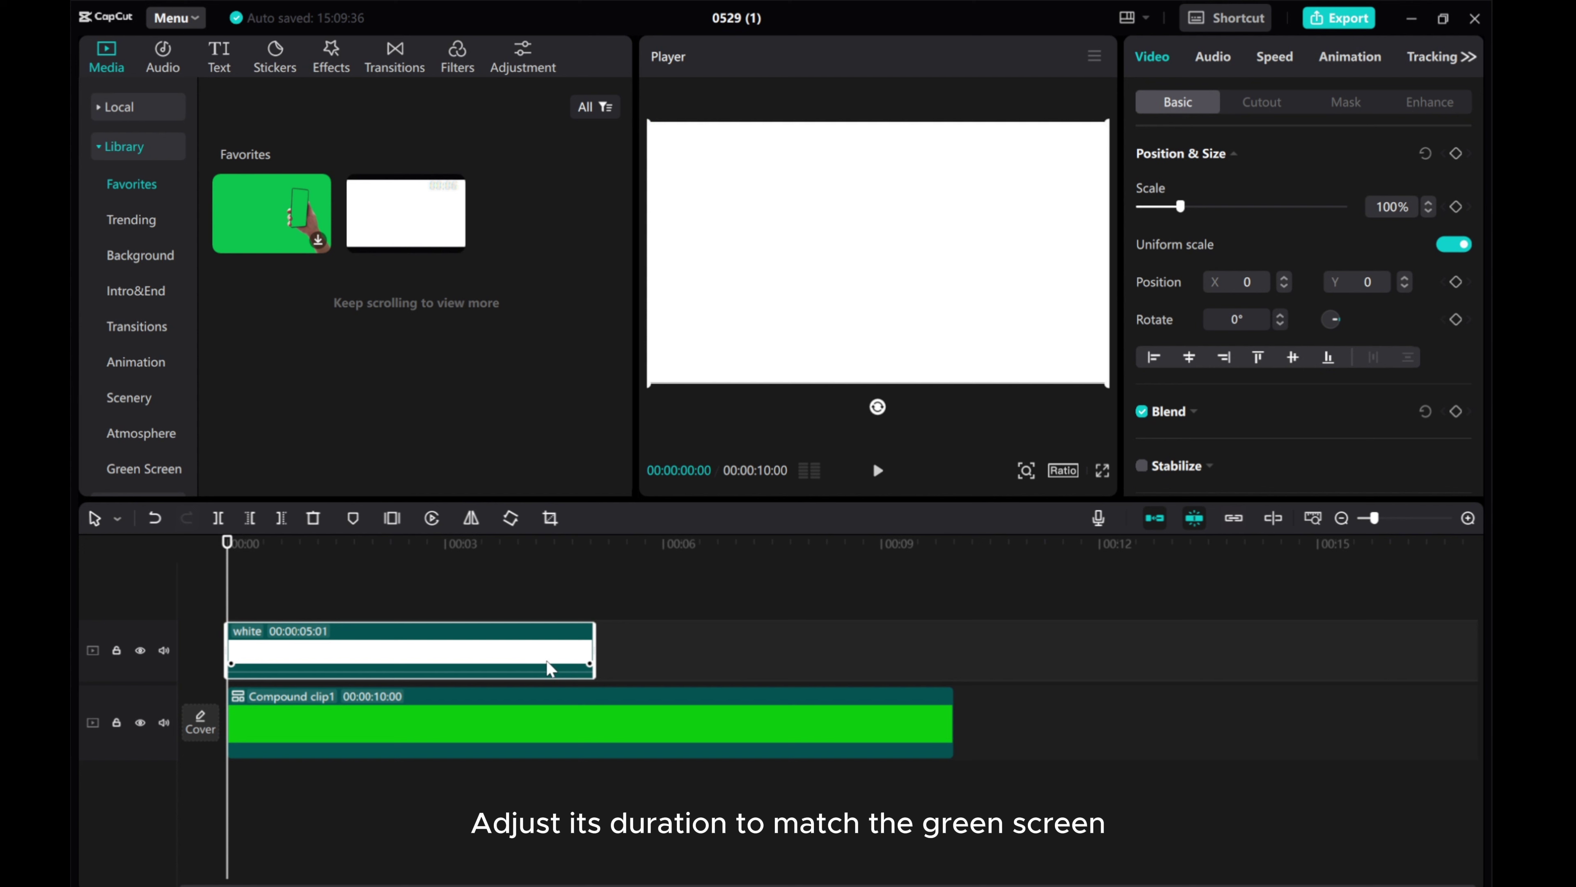
Make a Freeze frame of the white clip, delete the original, and stretch Freeze to 10 s.
left_click(392, 519)
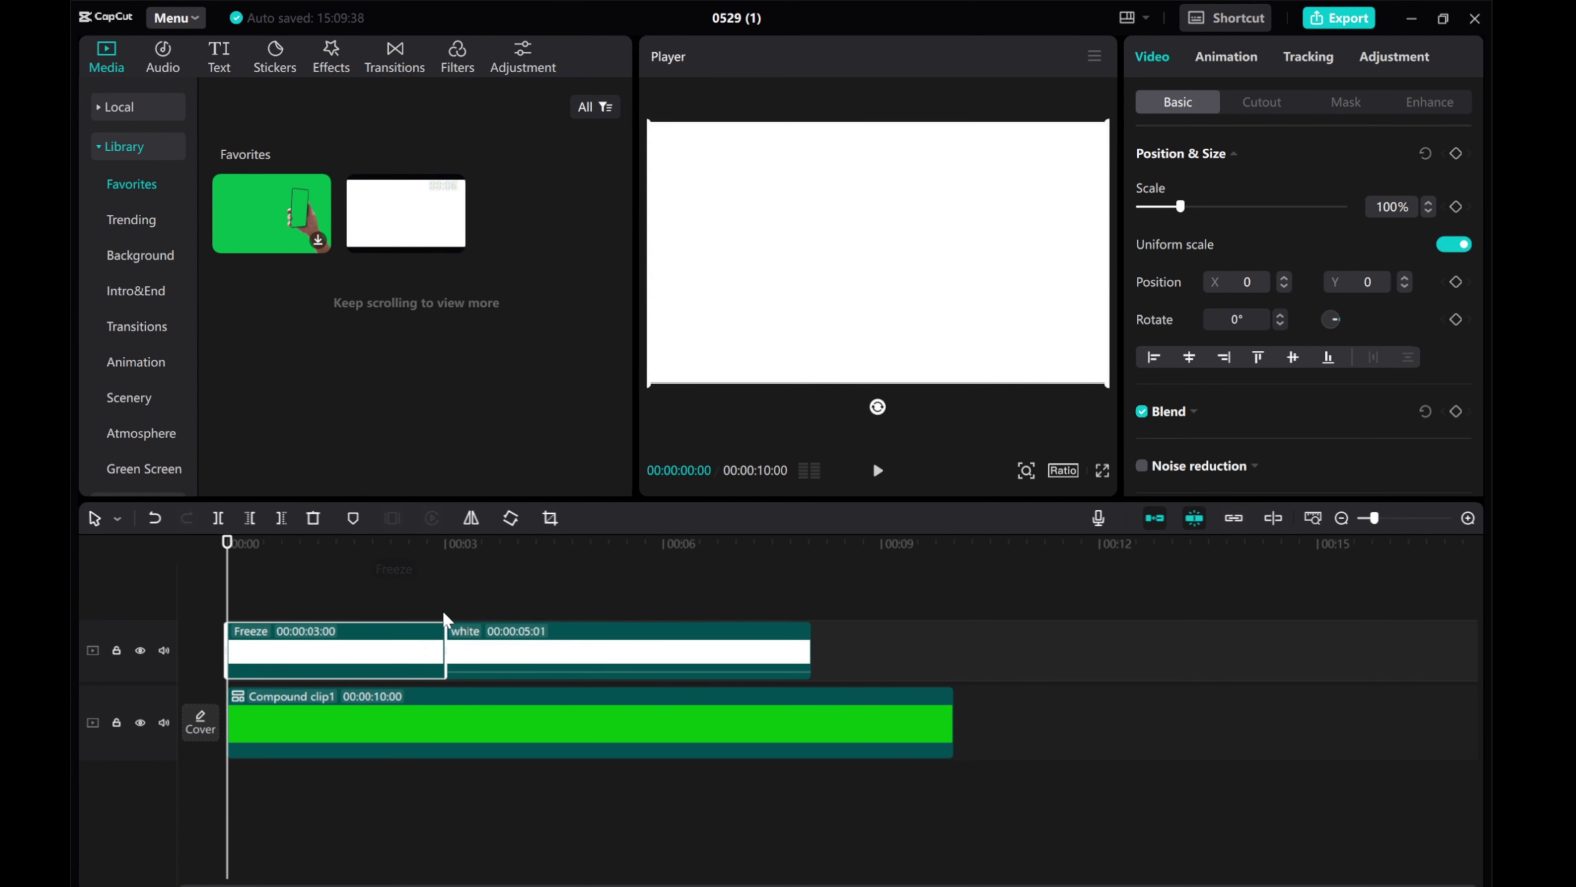
left_click(698, 668)
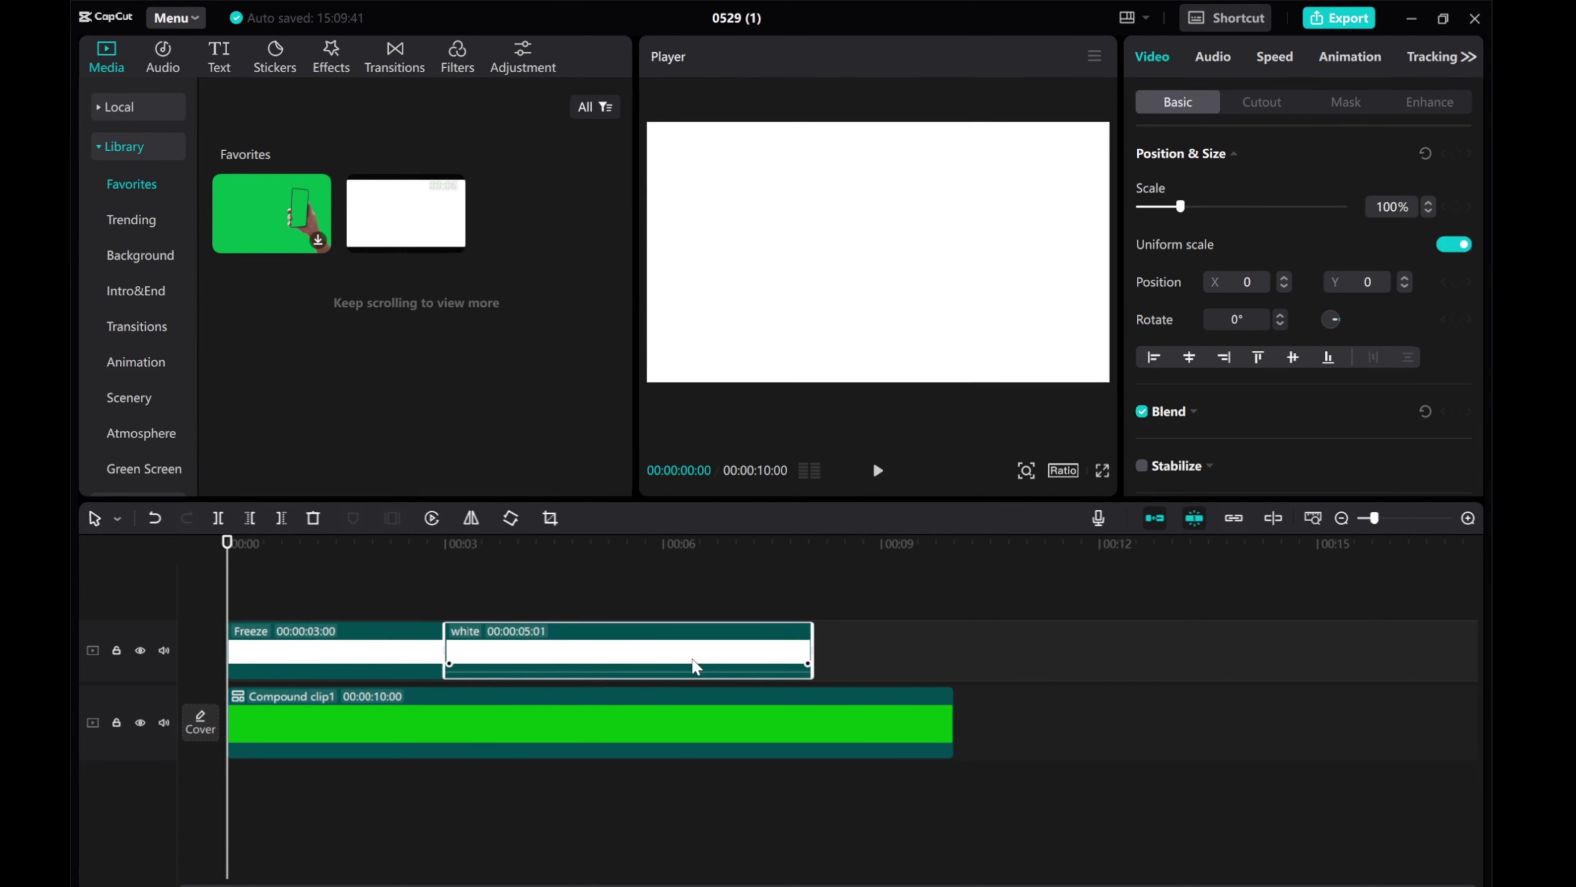
key("Delete")
left_click(414, 659)
left_click_drag(455, 651, 951, 683)
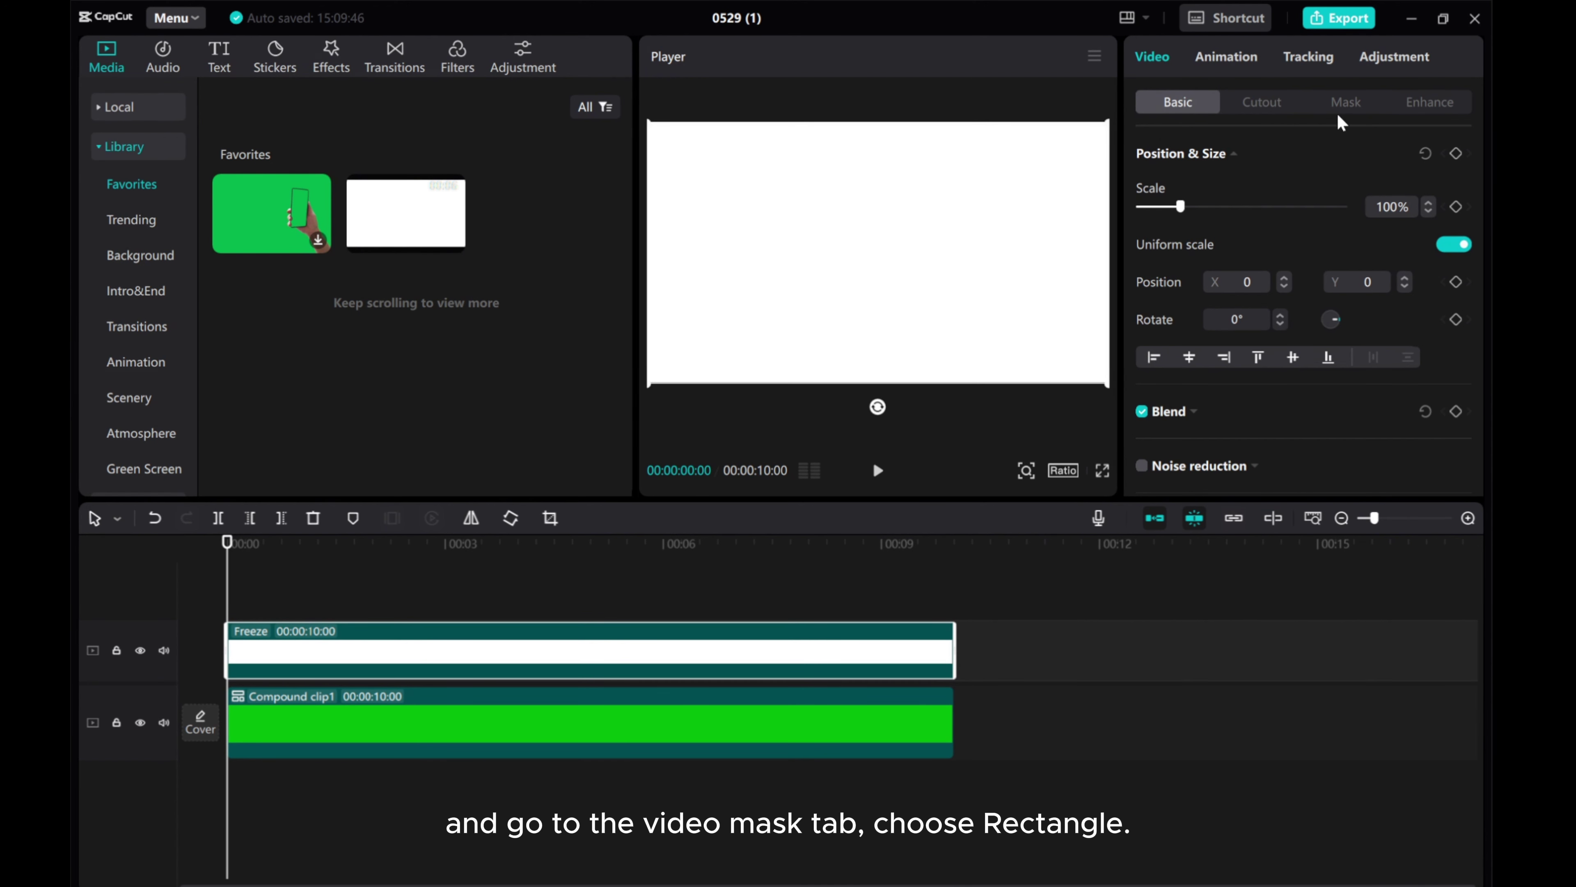
Apply a Rectangle mask to the Freeze clip and keyframe its size to 1 × 1 at 0 s.
left_click(1344, 103)
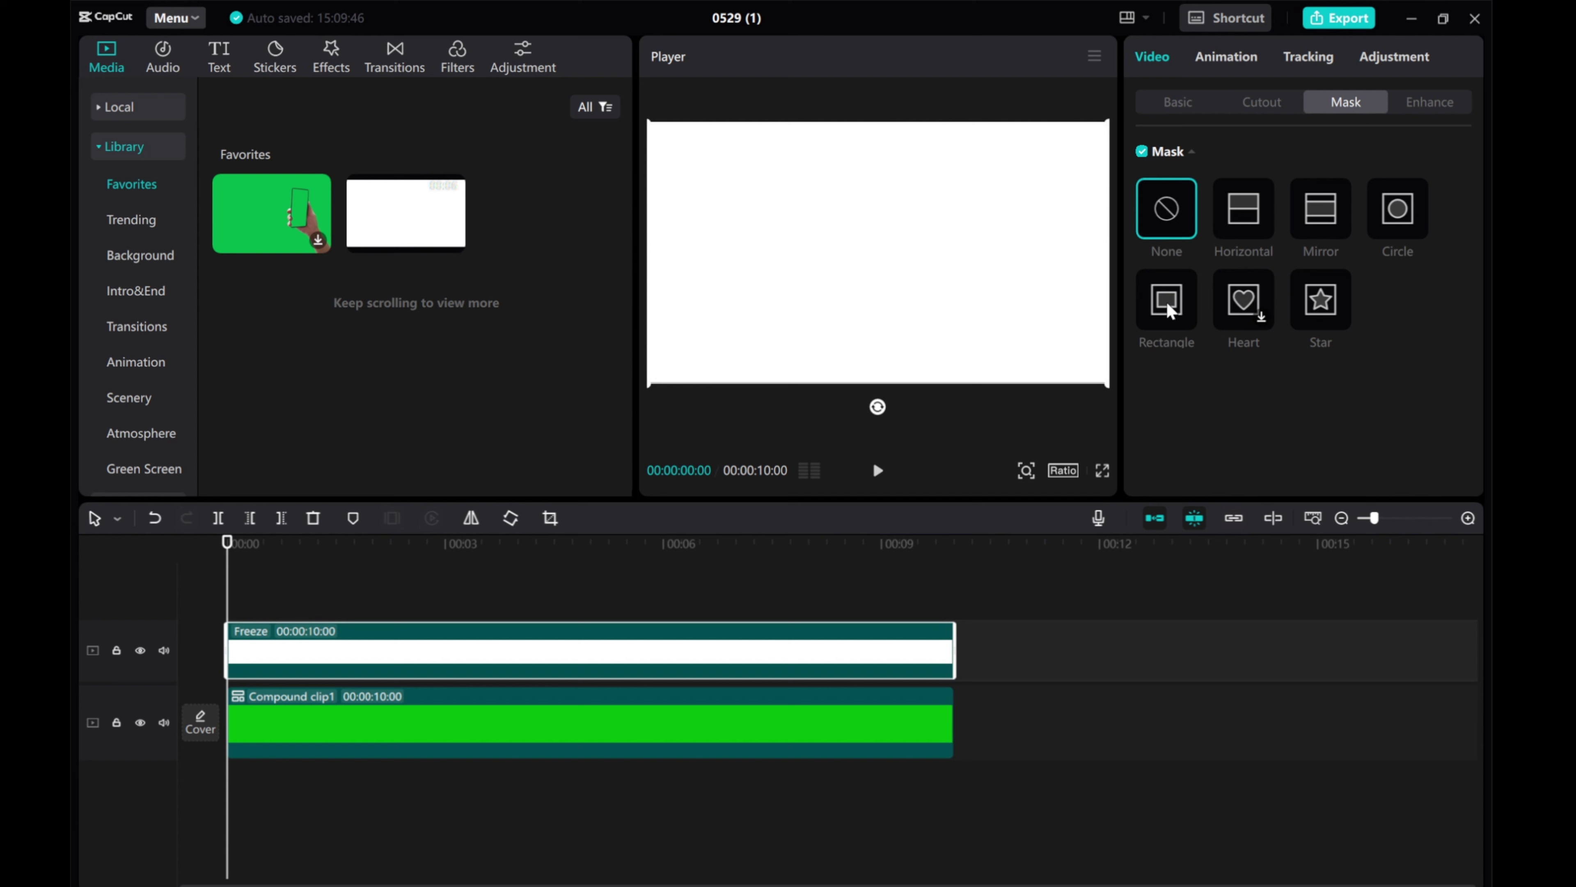
left_click(1177, 308)
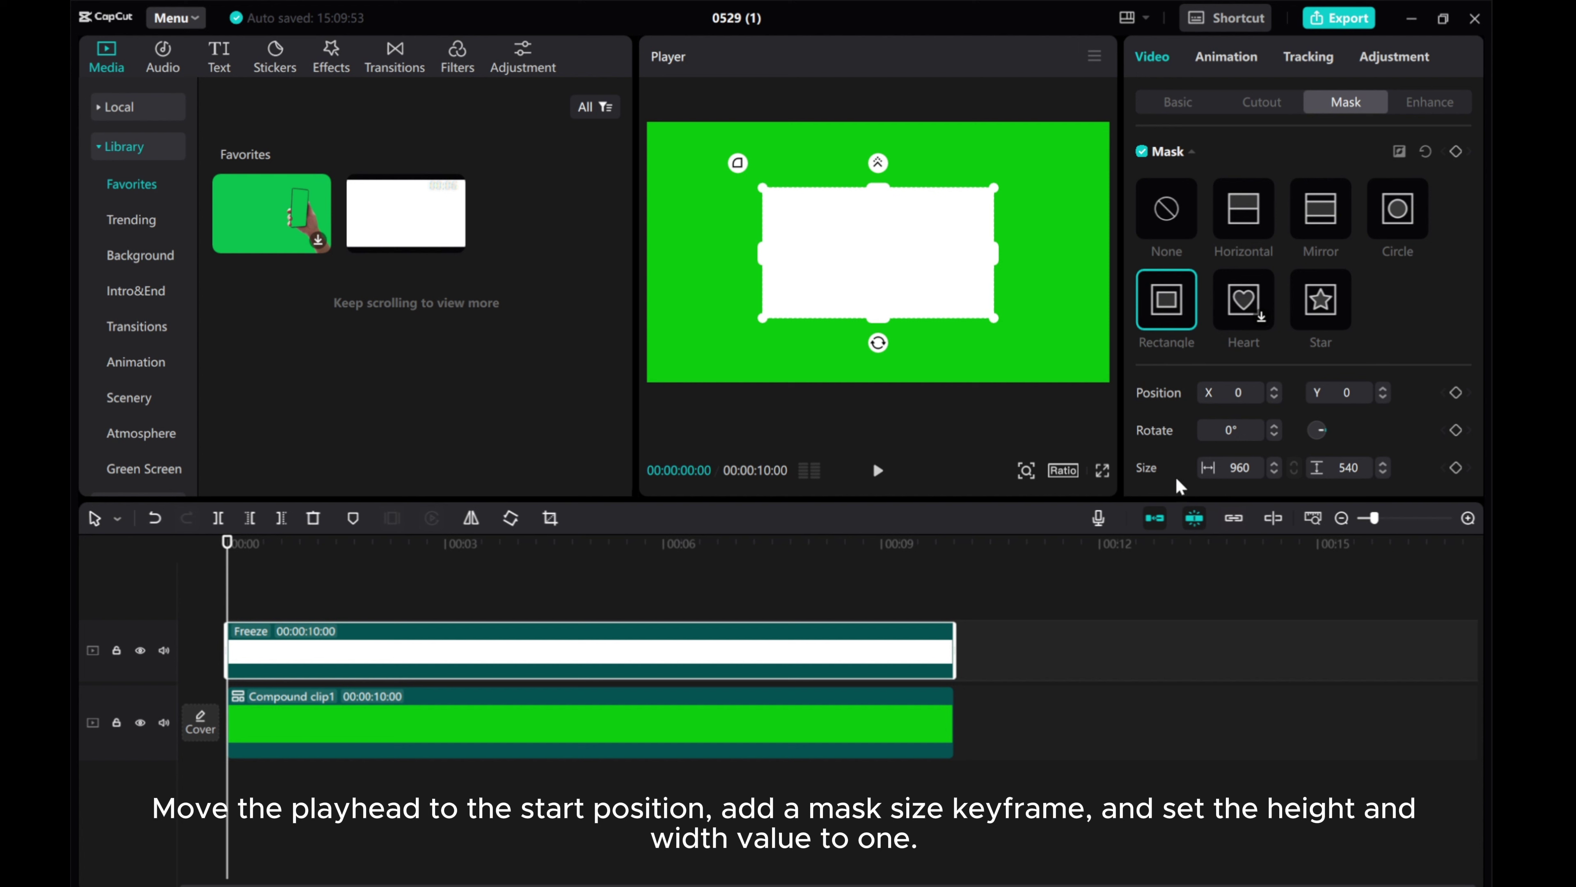
left_click(1456, 468)
left_click(1256, 470)
double_click(1256, 470)
type("1")
left_click(1353, 467)
double_click(1353, 467)
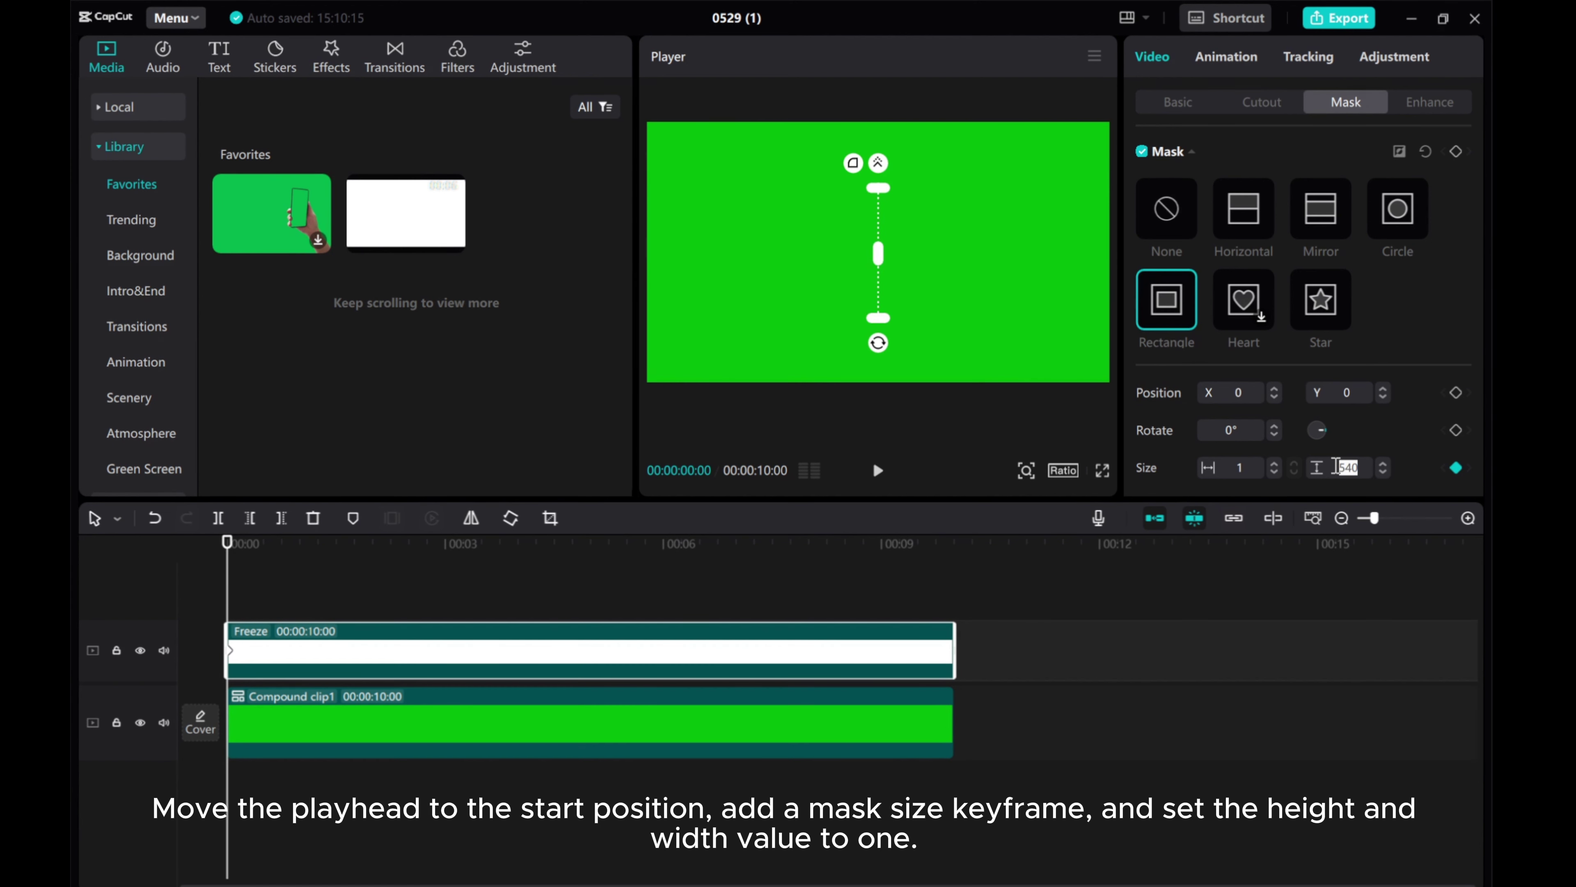
type("1")
key("Return")
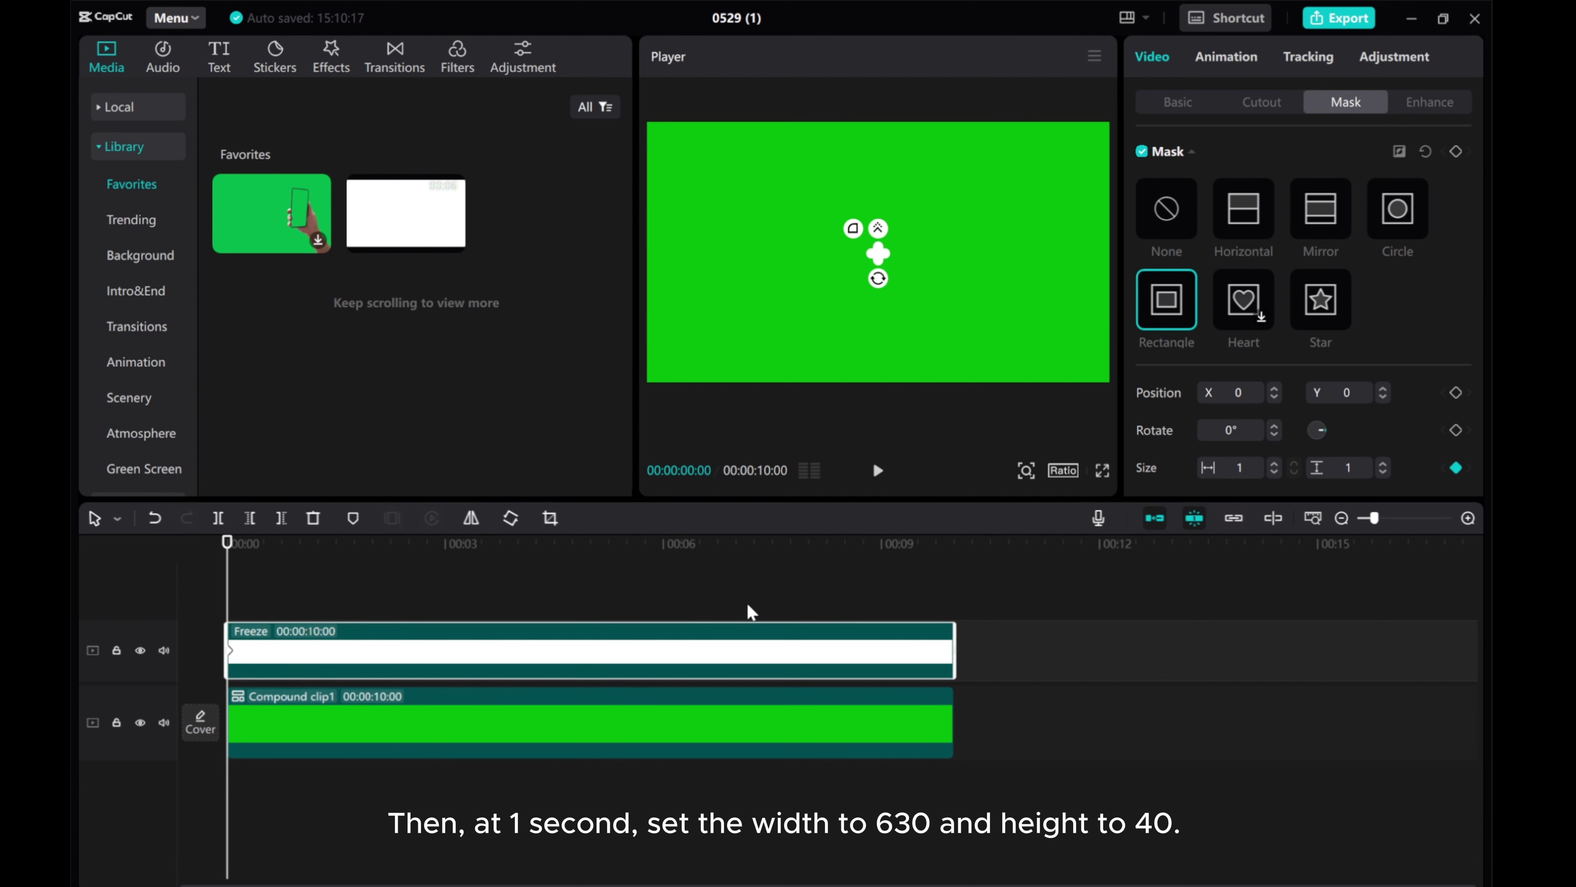
left_click_drag(232, 594, 301, 604)
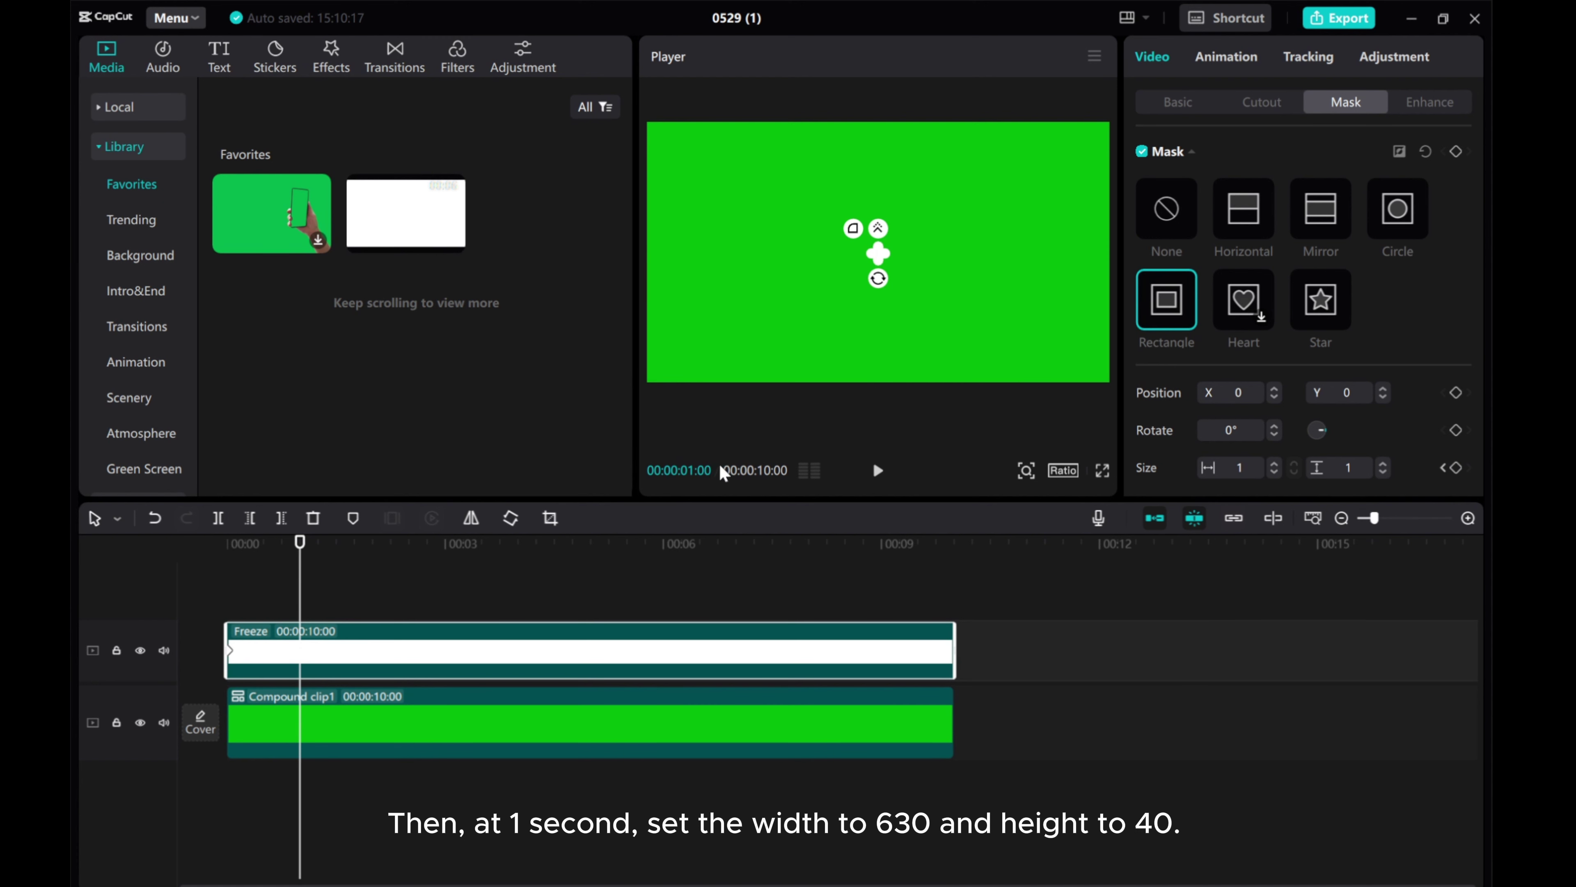
Keyframe the mask width to 630 at 1 s and height to 300 at 2 s.
left_click(1227, 469)
left_click(1347, 466)
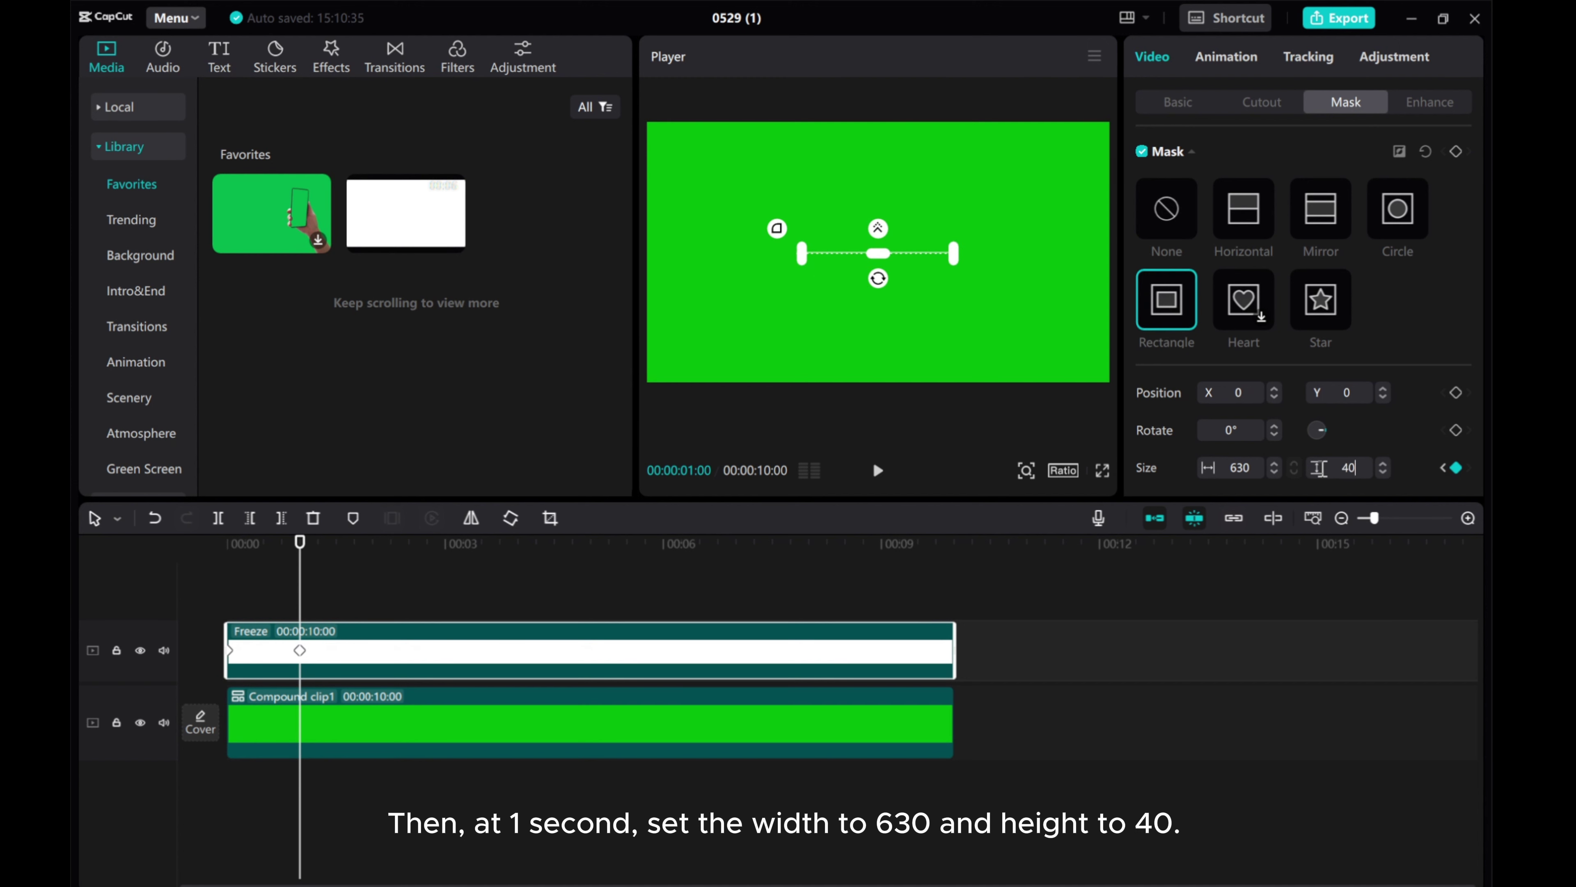
type("40")
key("Return")
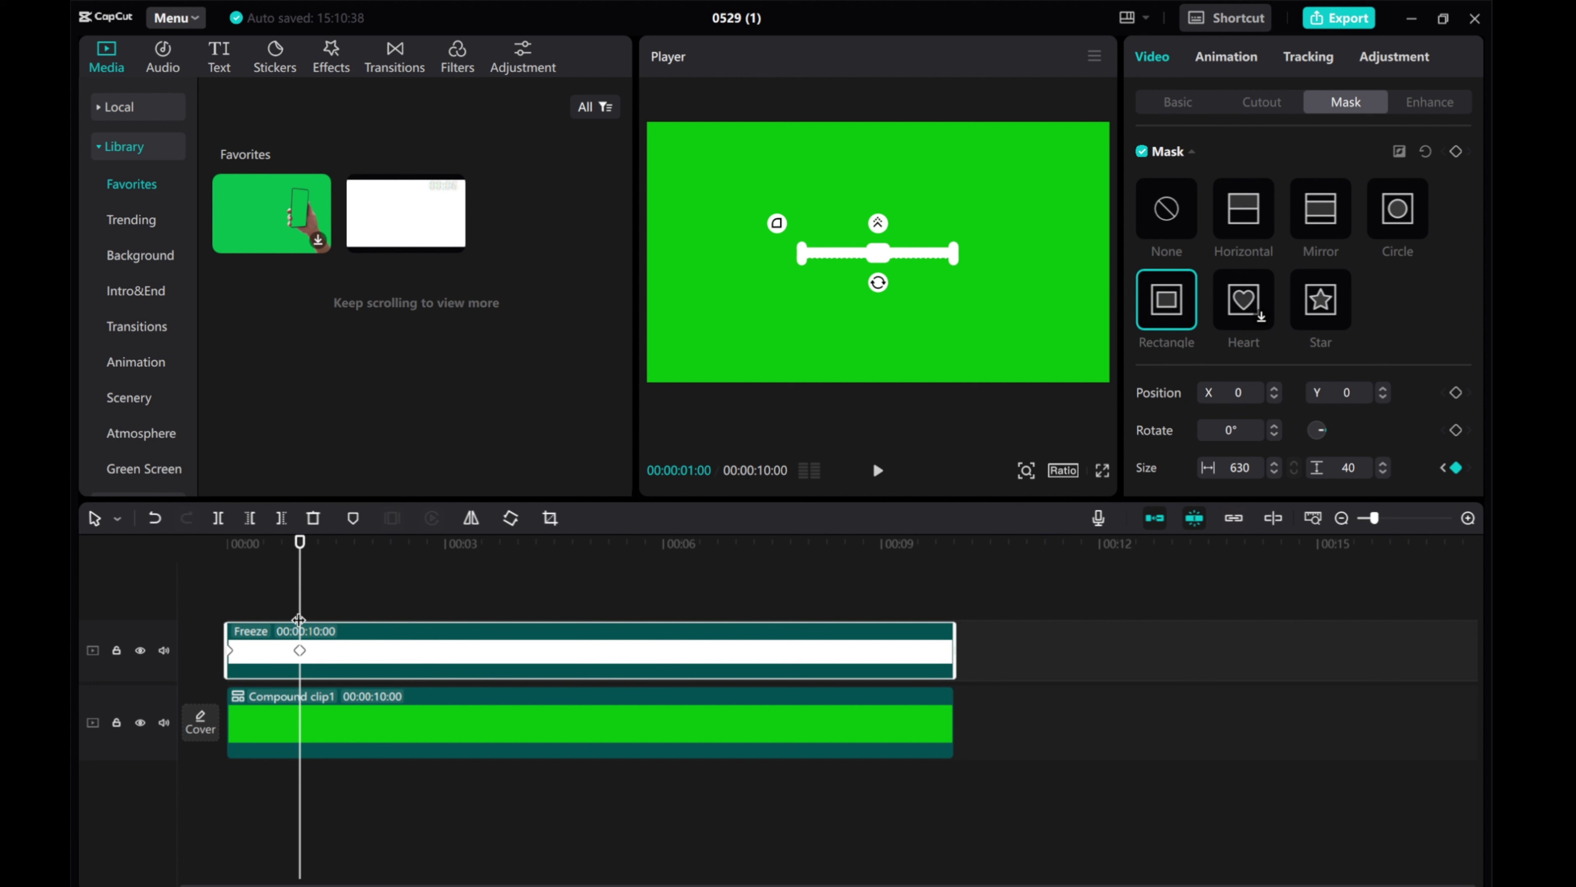
left_click_drag(300, 620, 375, 642)
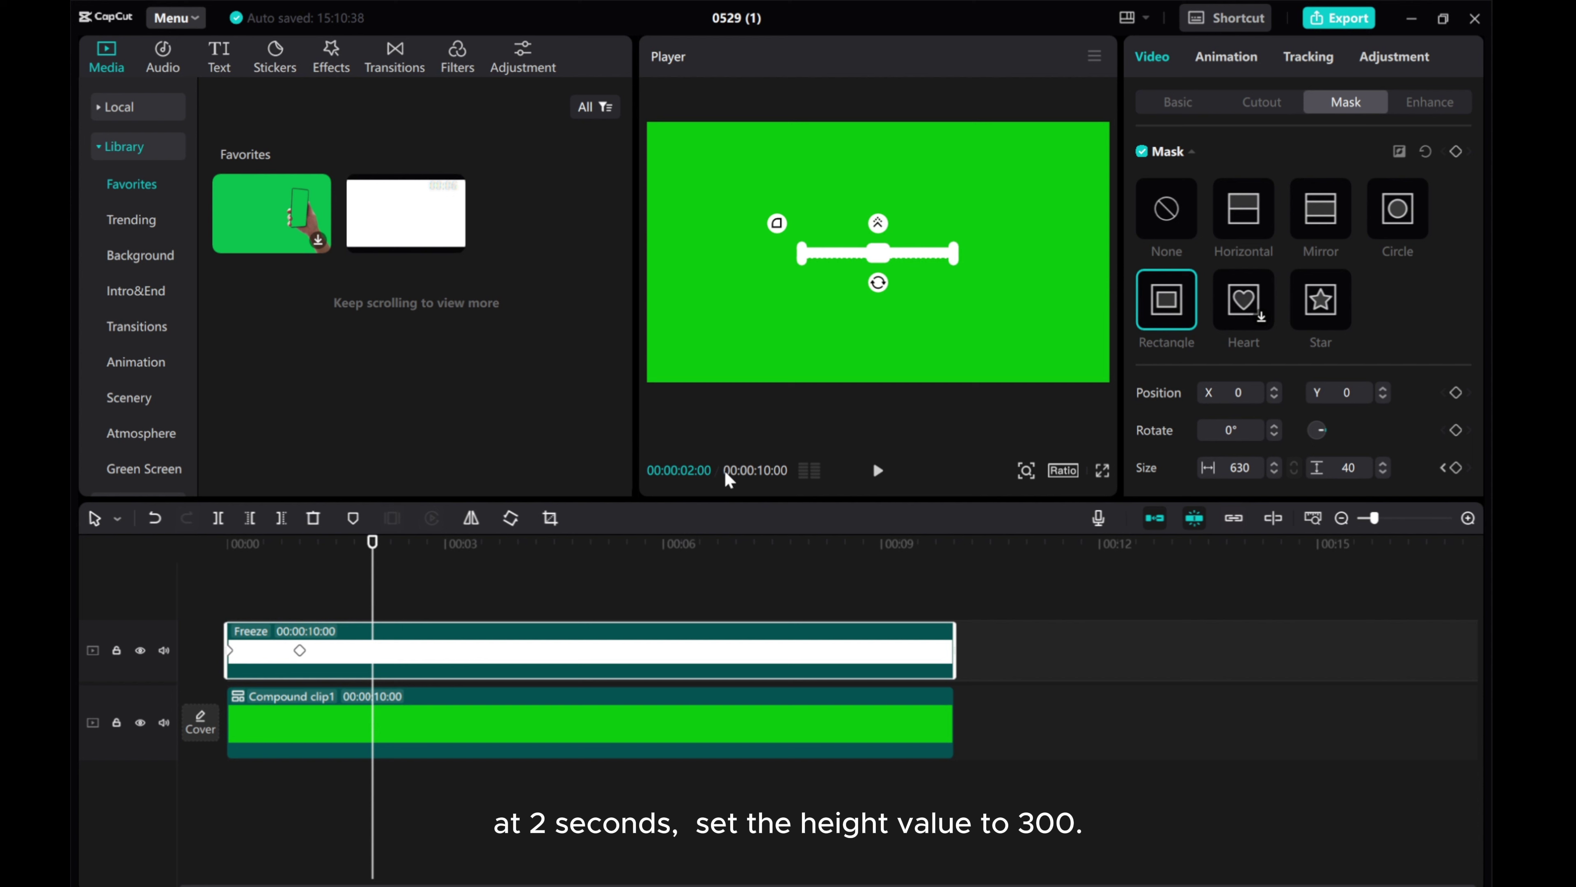
key("ctrl+z")
left_click(1359, 465)
key("Return")
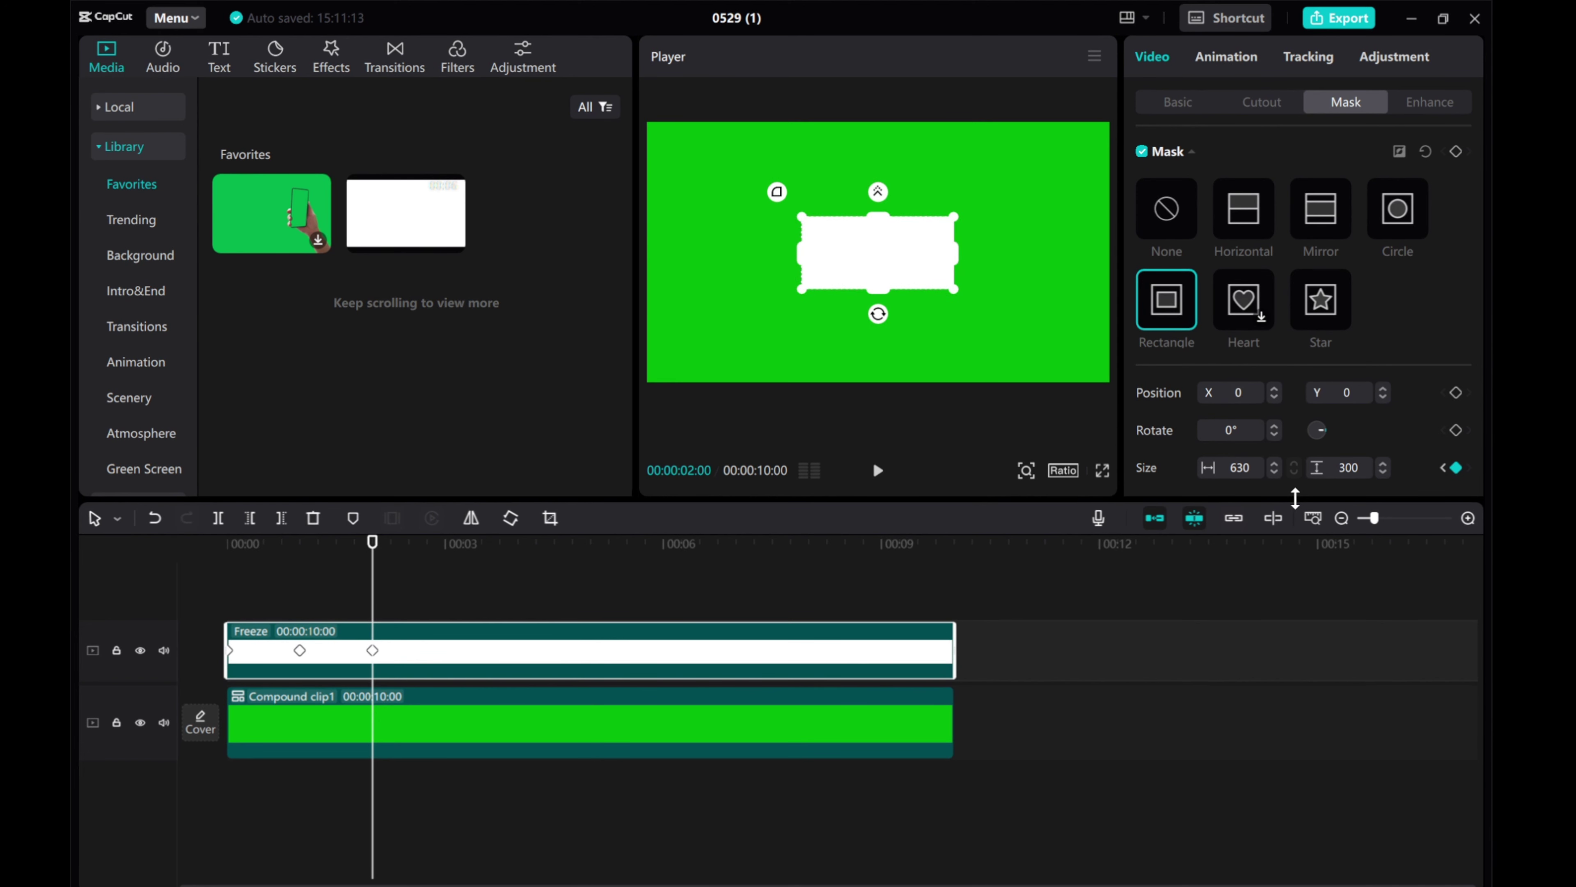
Hold the mask size with a keyframe at 4 s and enter height 40 at 5 s.
left_click_drag(370, 593, 518, 593)
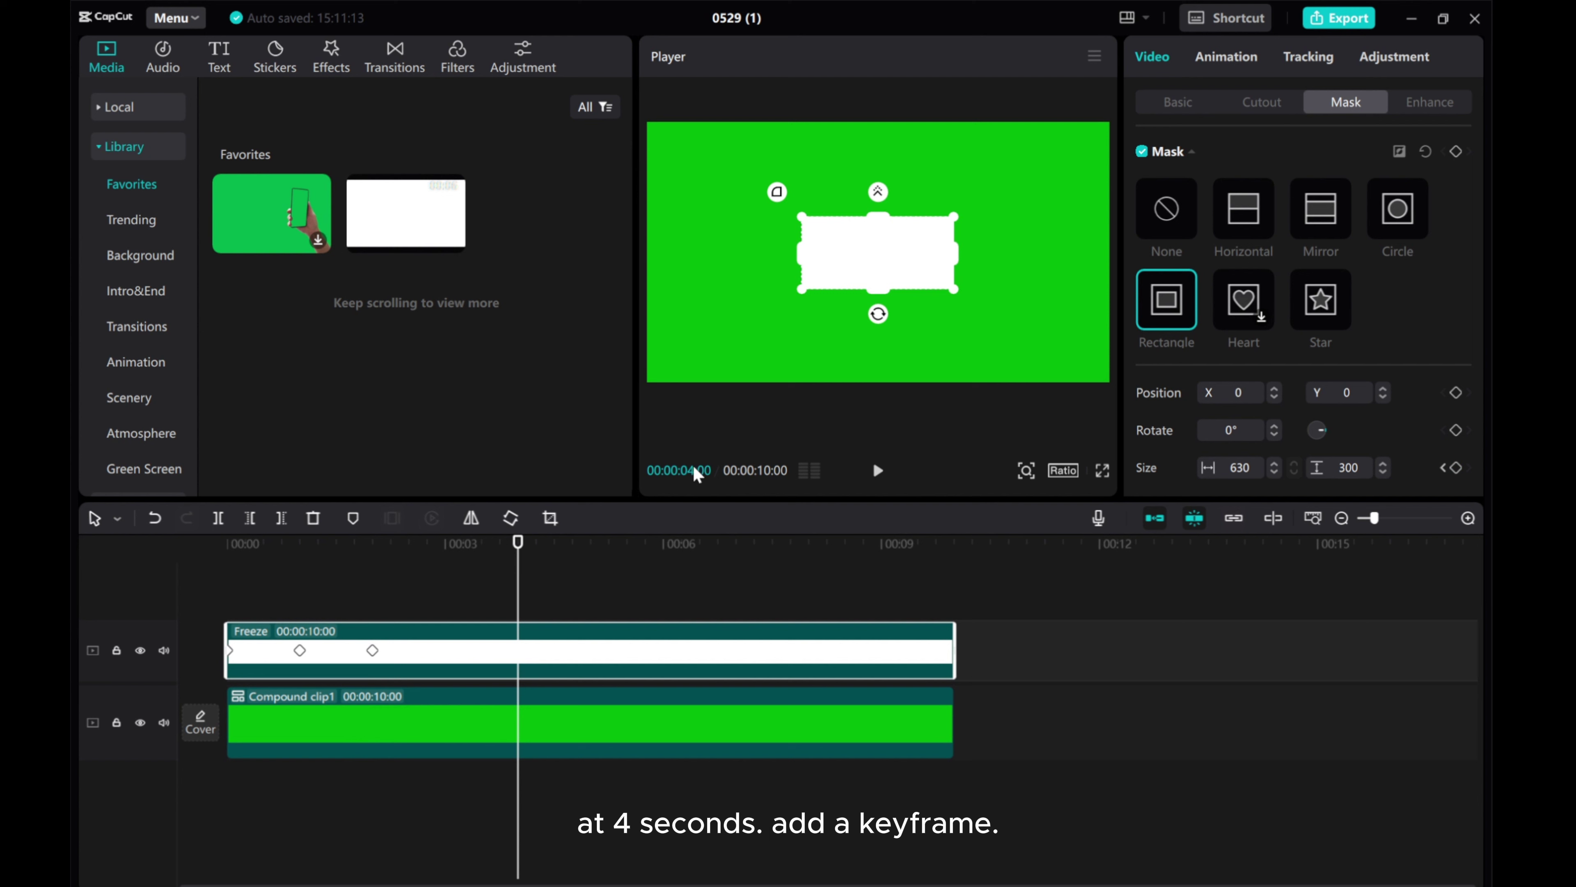
left_click(1456, 469)
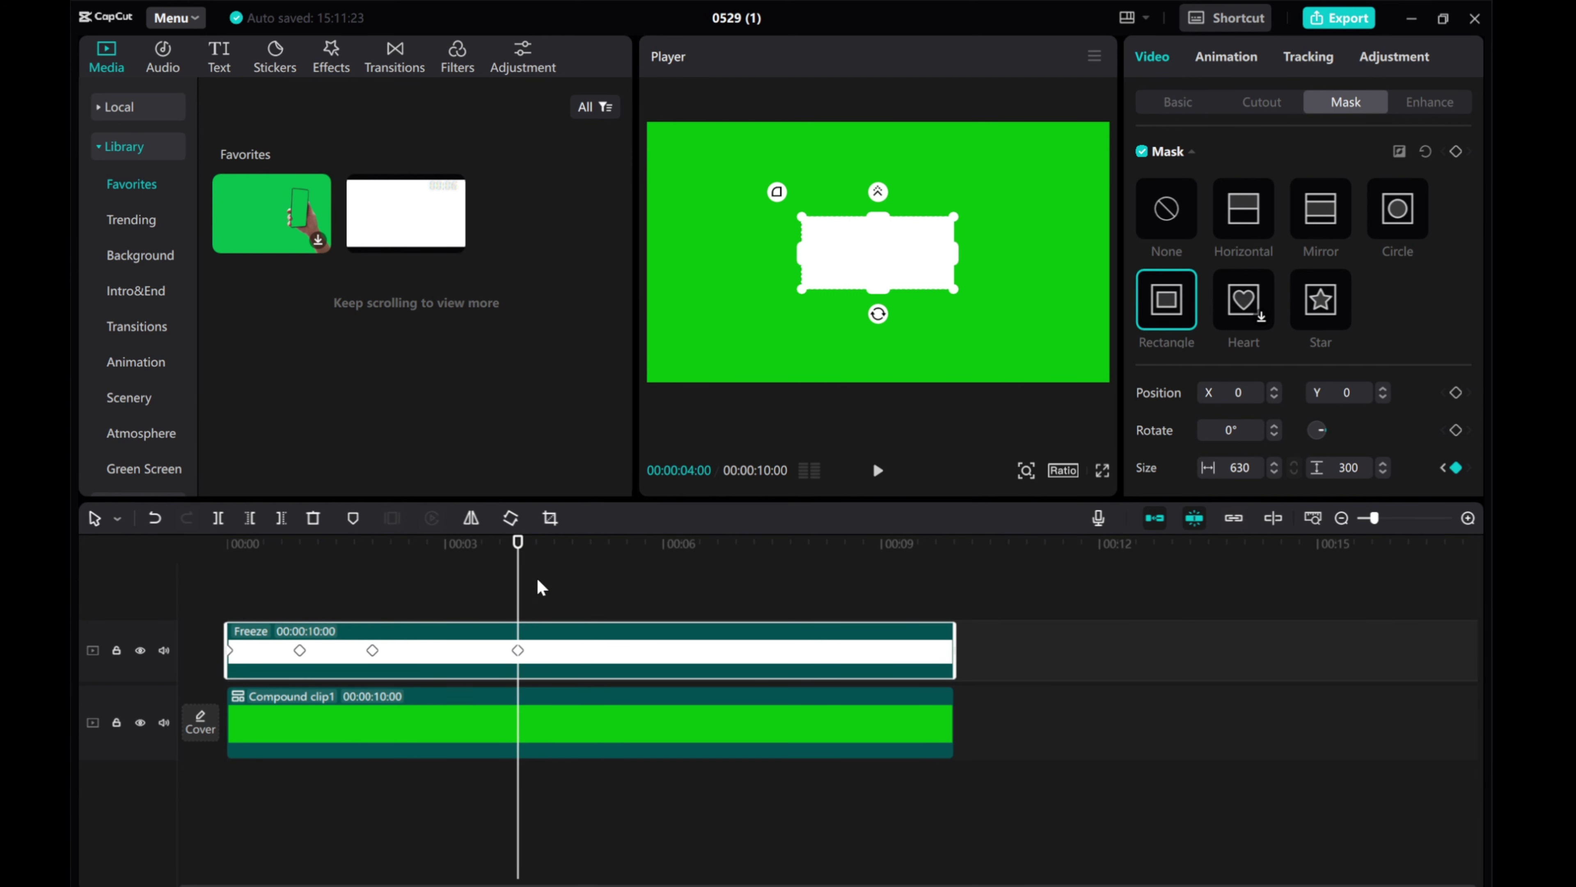
left_click_drag(541, 586, 590, 598)
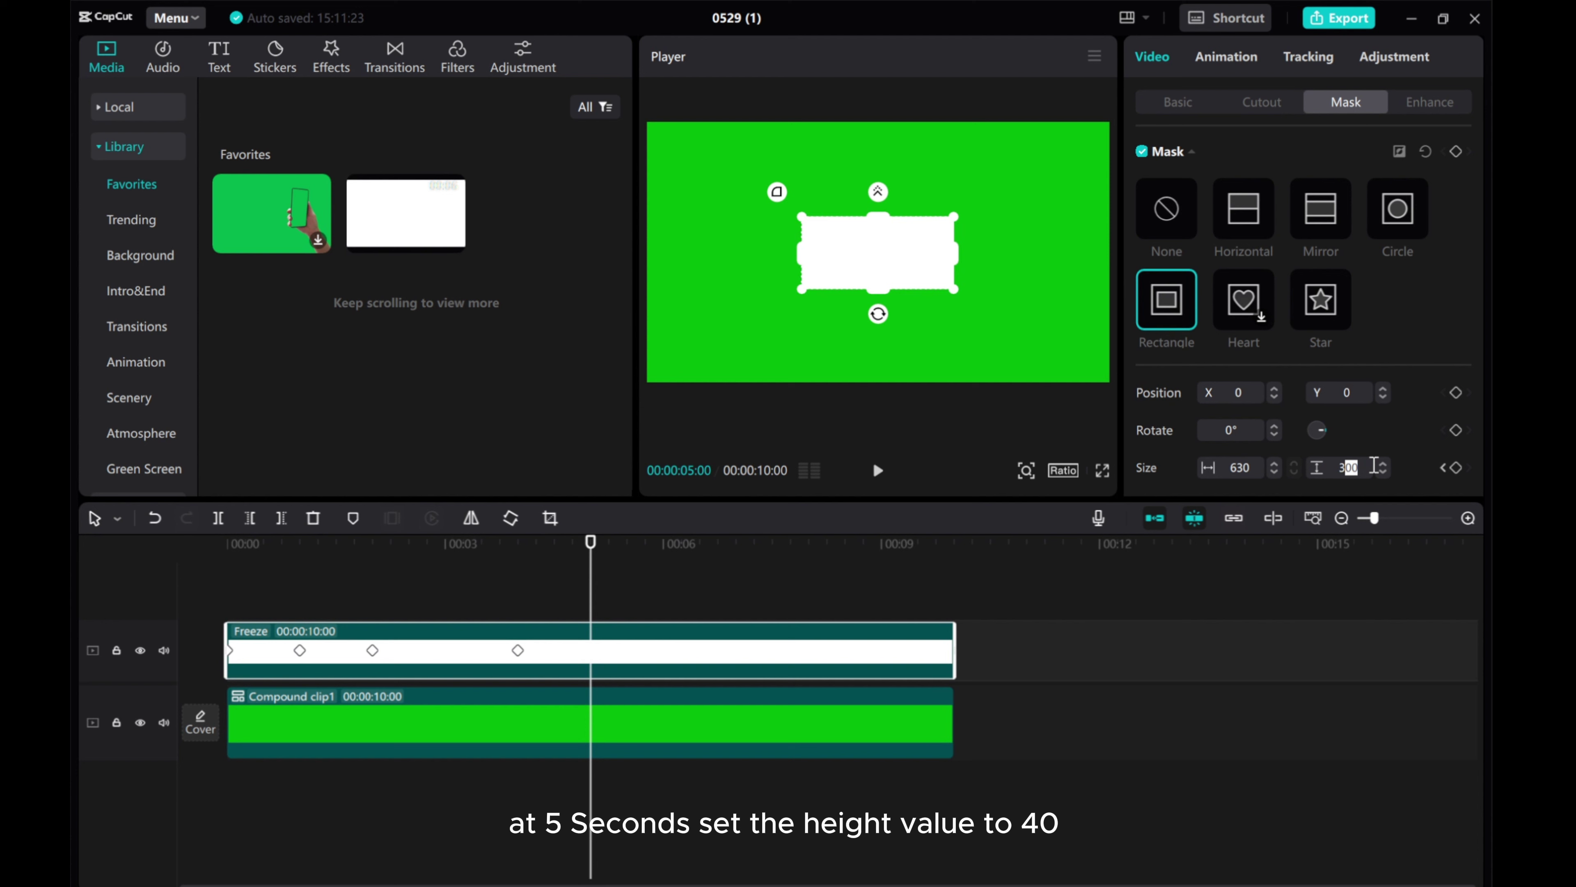
left_click(1343, 468)
type("40")
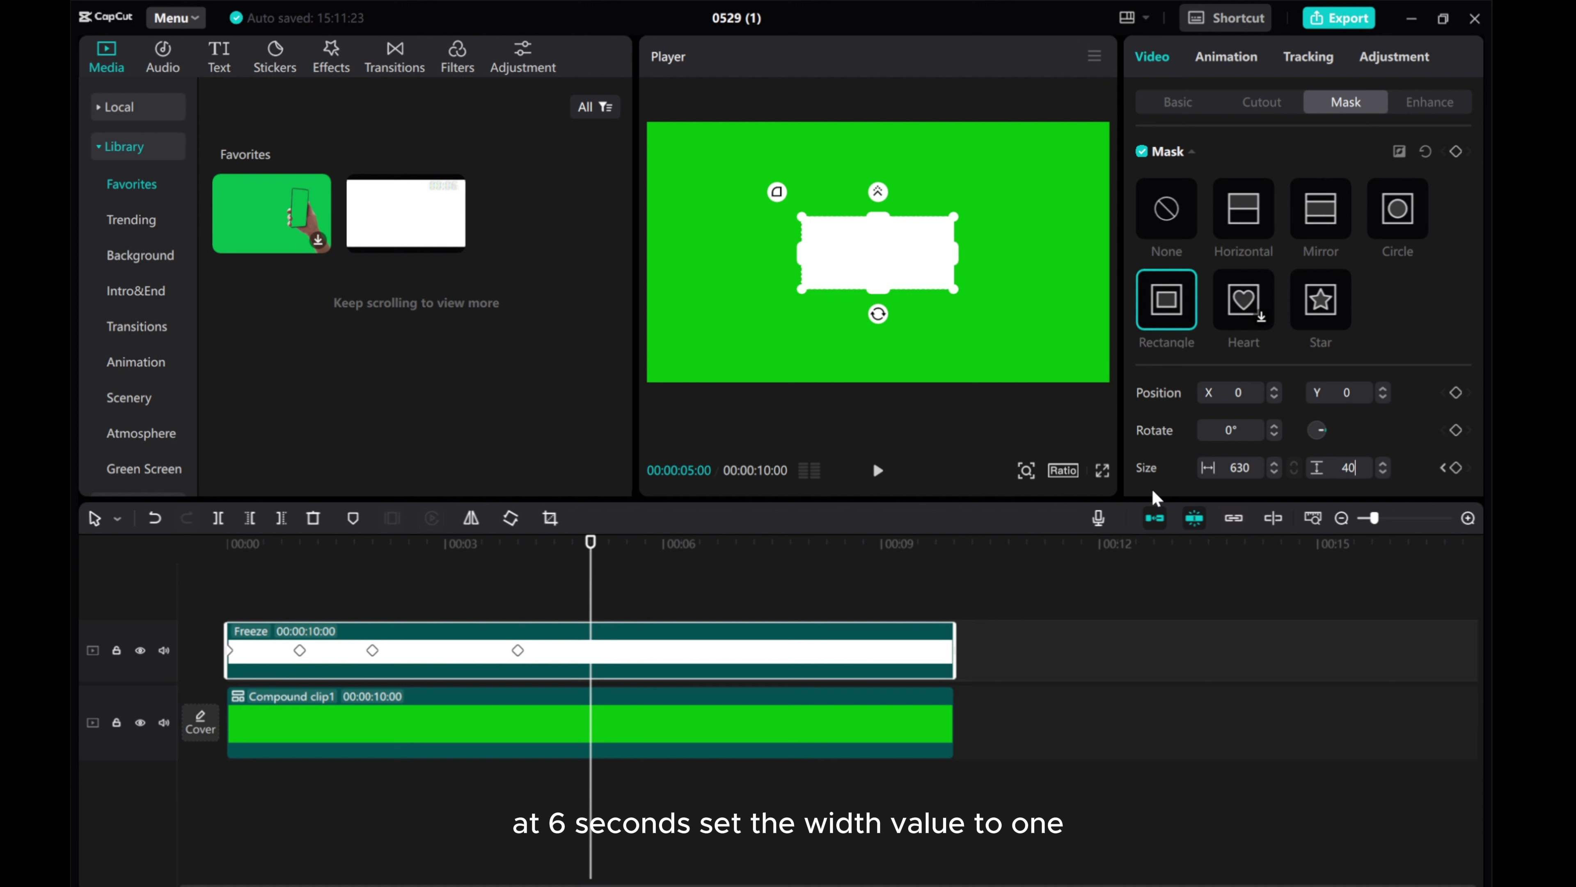
Keyframe the mask to height 40 at 5 s, width 1 at 6 s, width 850 at 7 s, and height 300 at 8 s.
left_click(1158, 500)
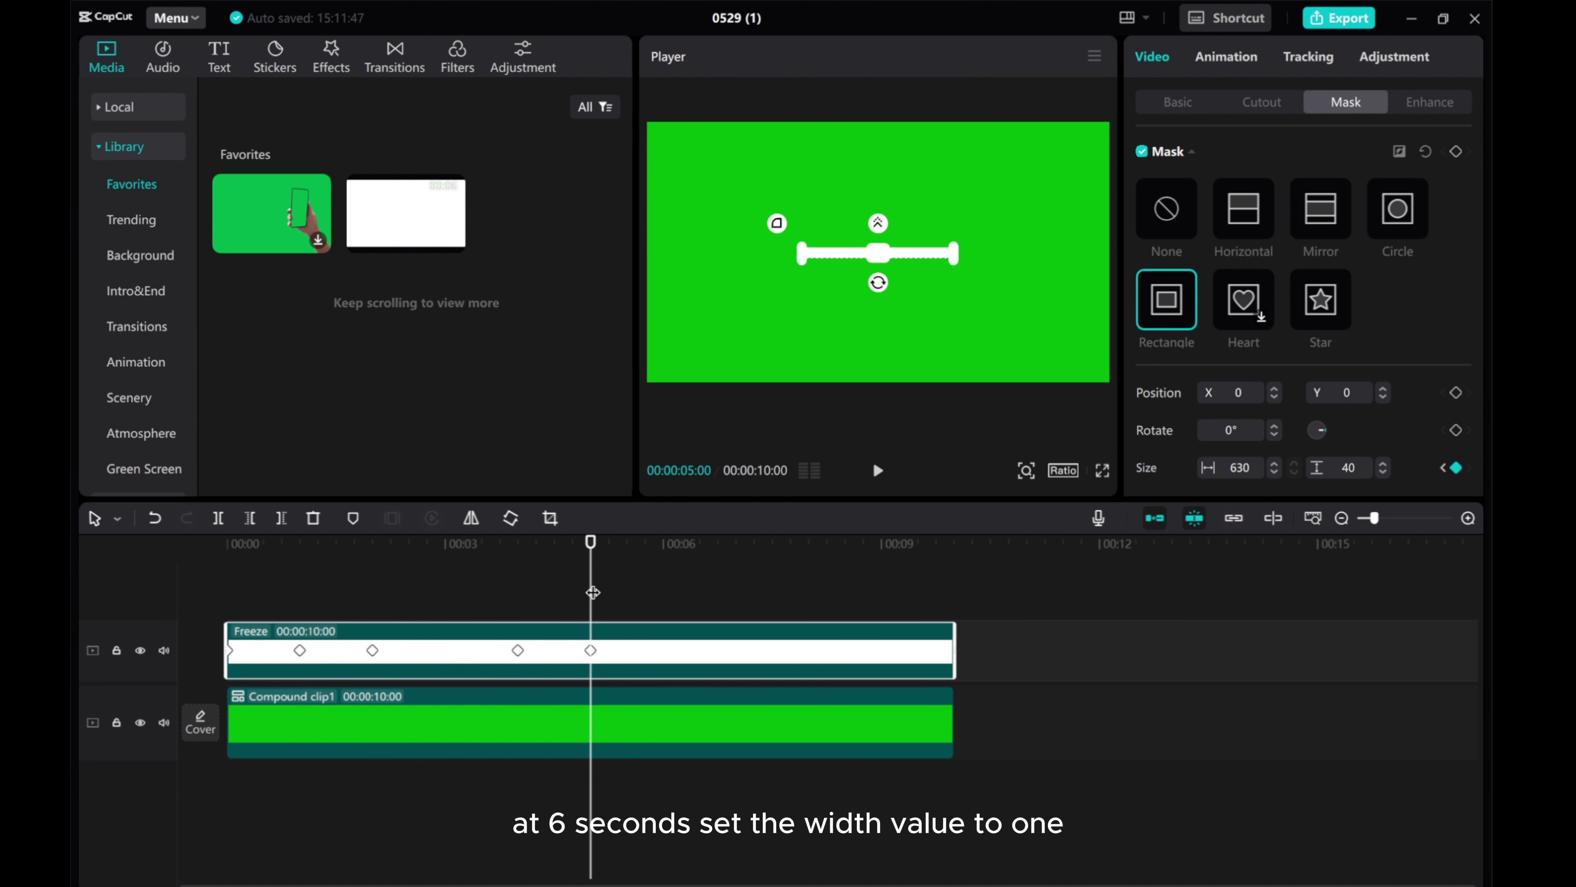
left_click_drag(593, 593, 663, 595)
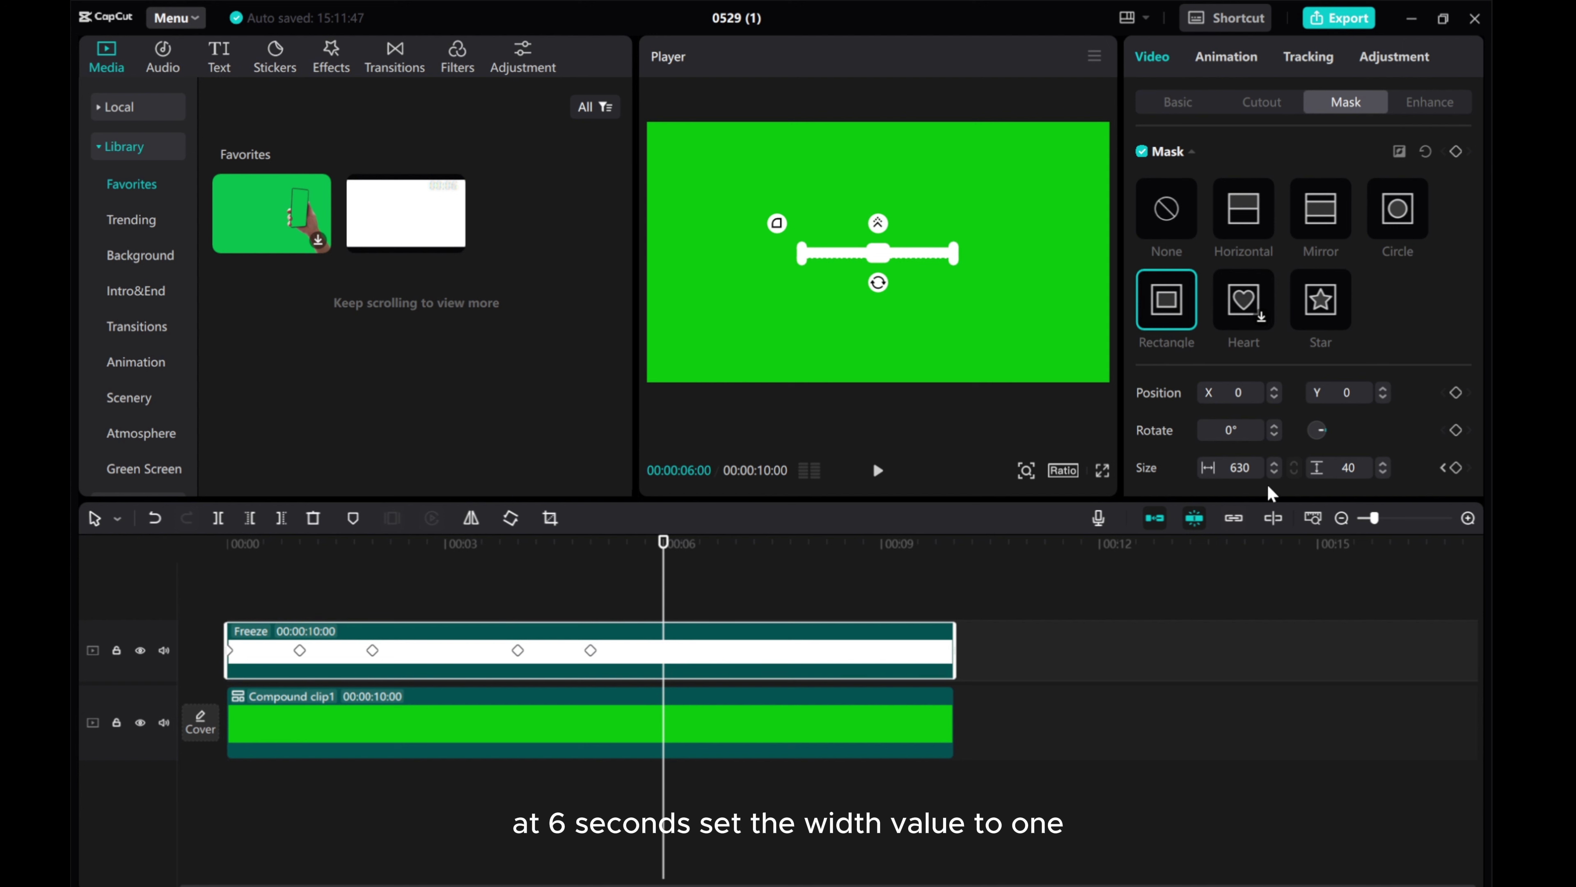
double_click(1256, 466)
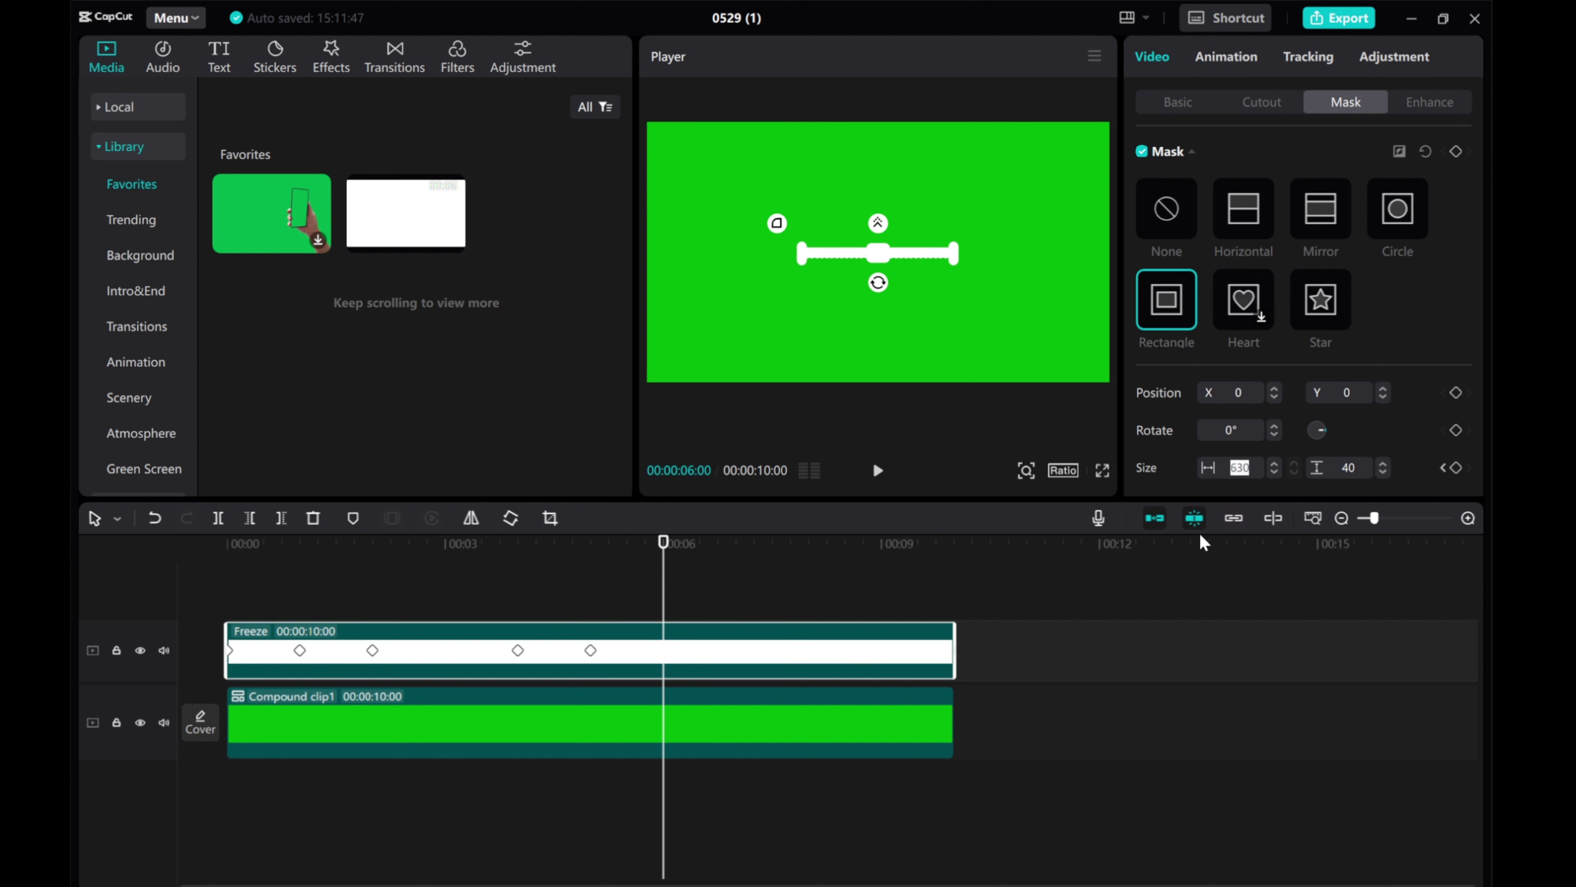
type("1")
key("Return")
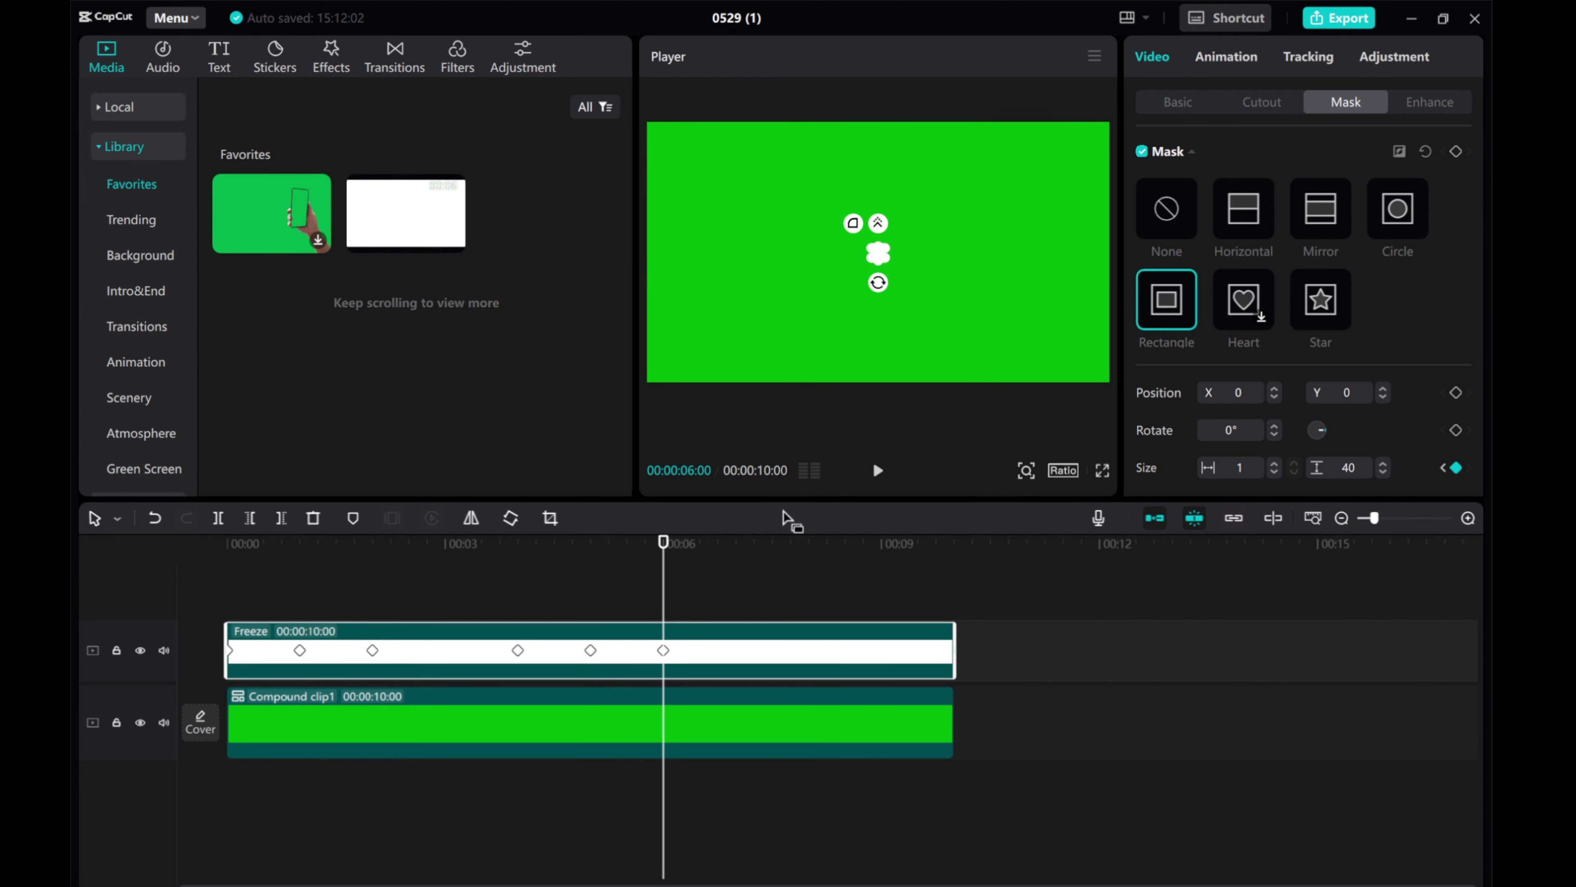
left_click_drag(663, 577, 736, 583)
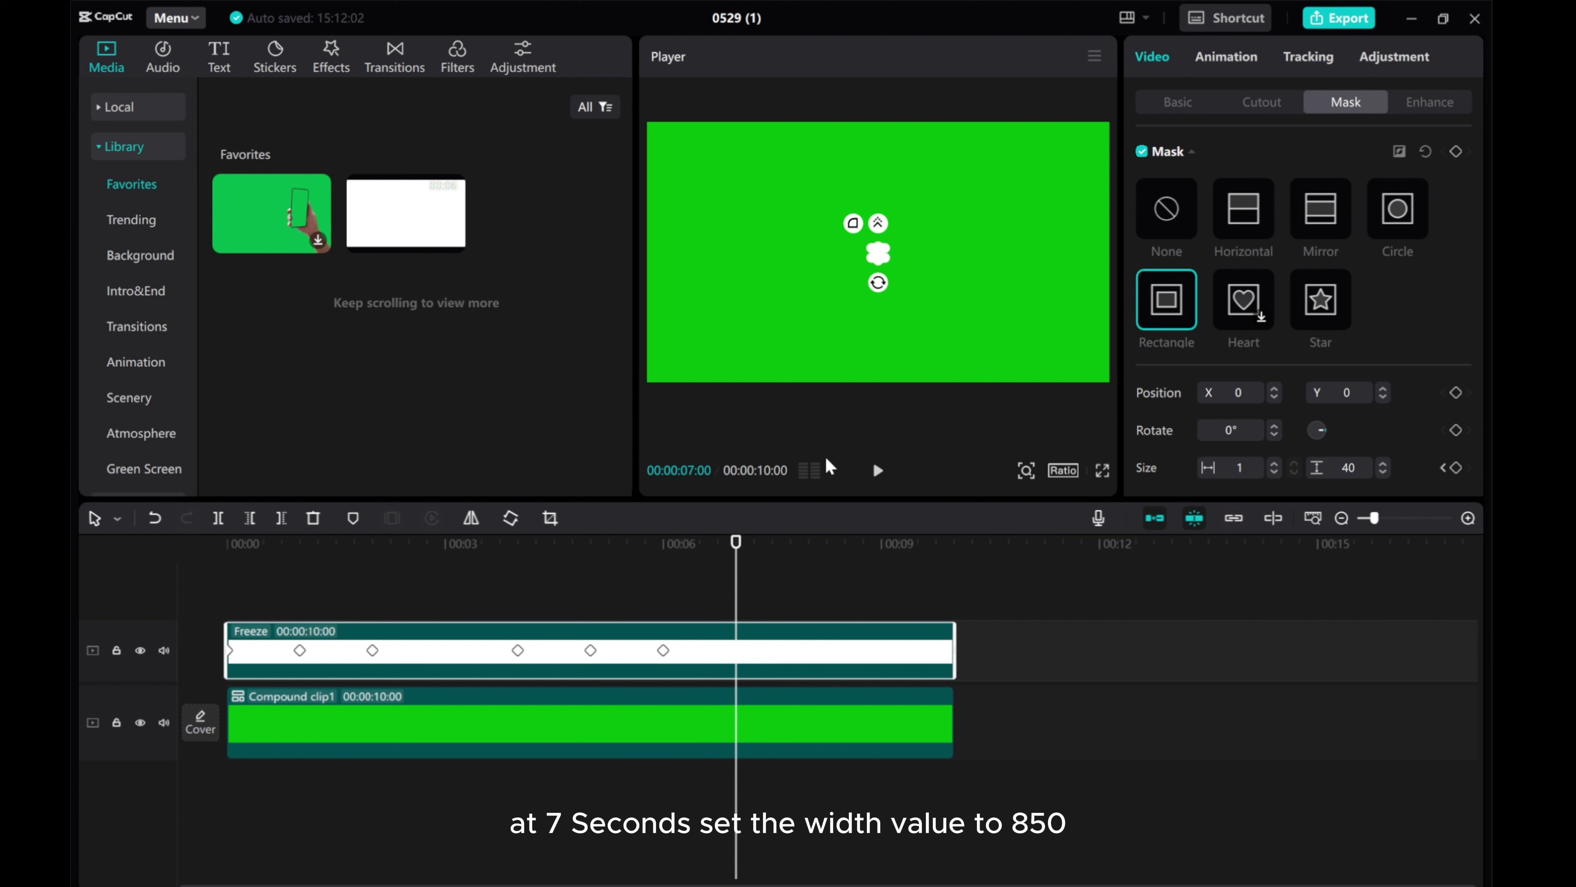
left_click(1229, 468)
key("Return")
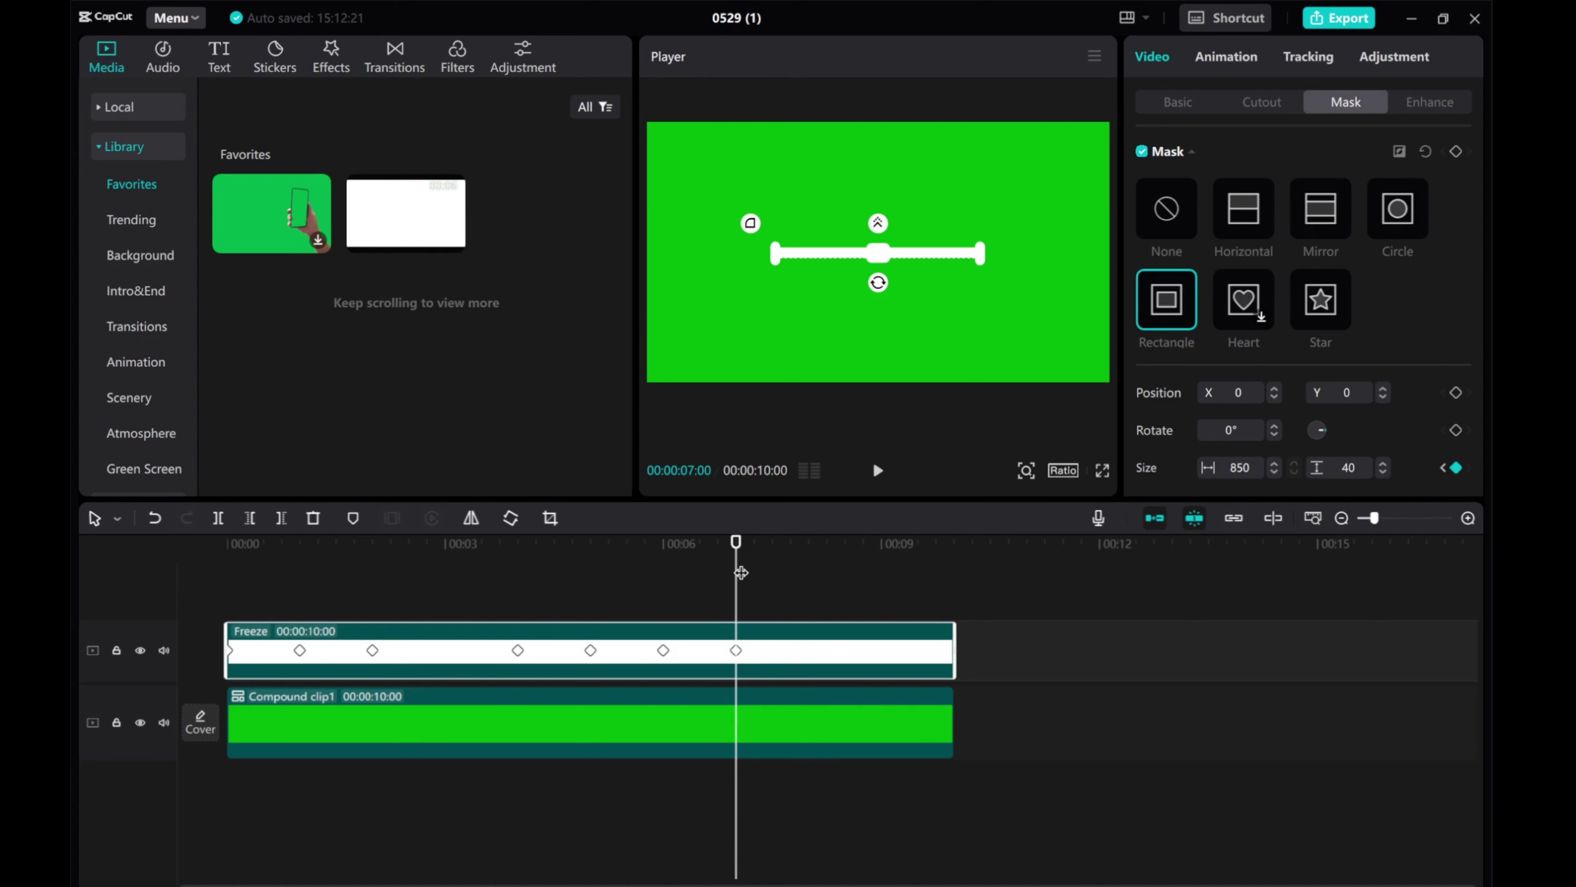
left_click_drag(742, 574, 809, 588)
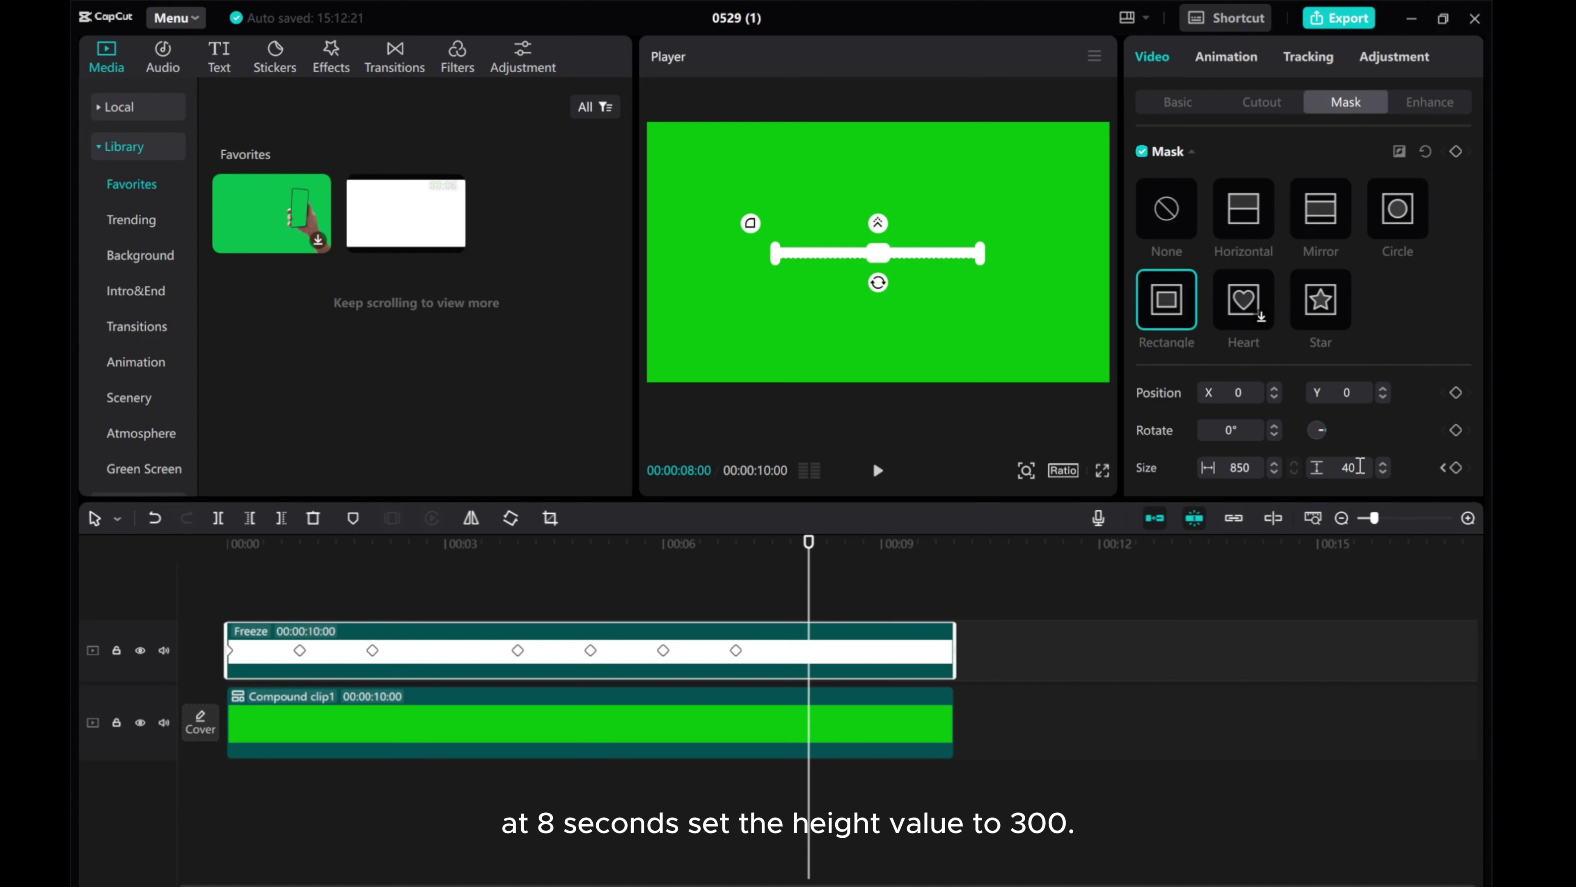
type("300")
key("Return")
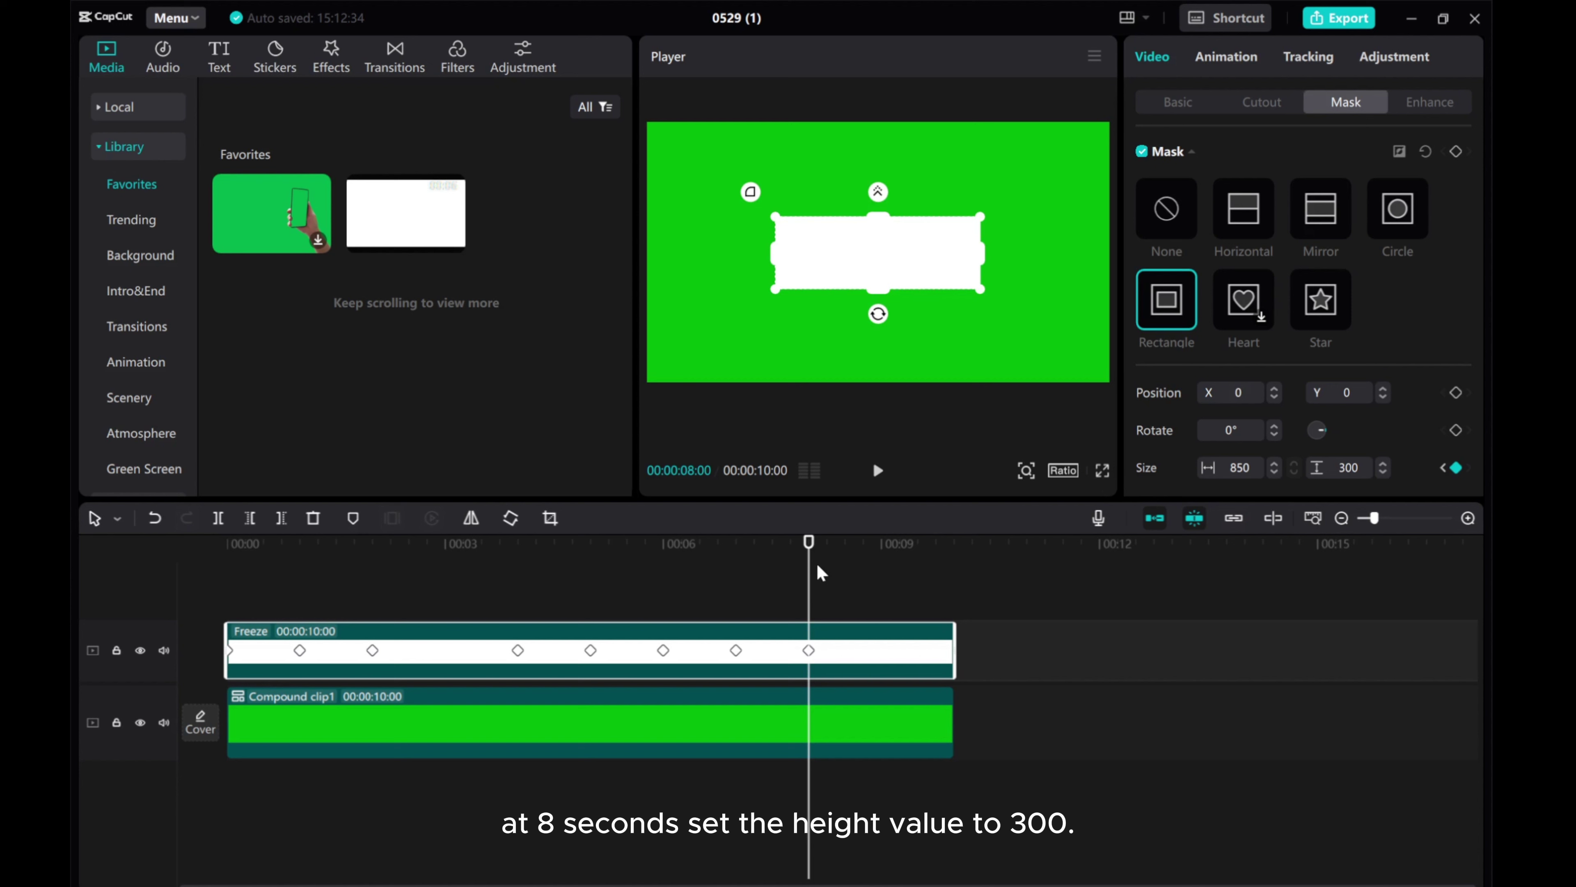
Play the mask animation back from the start to preview it.
left_click_drag(809, 579, 70, 521)
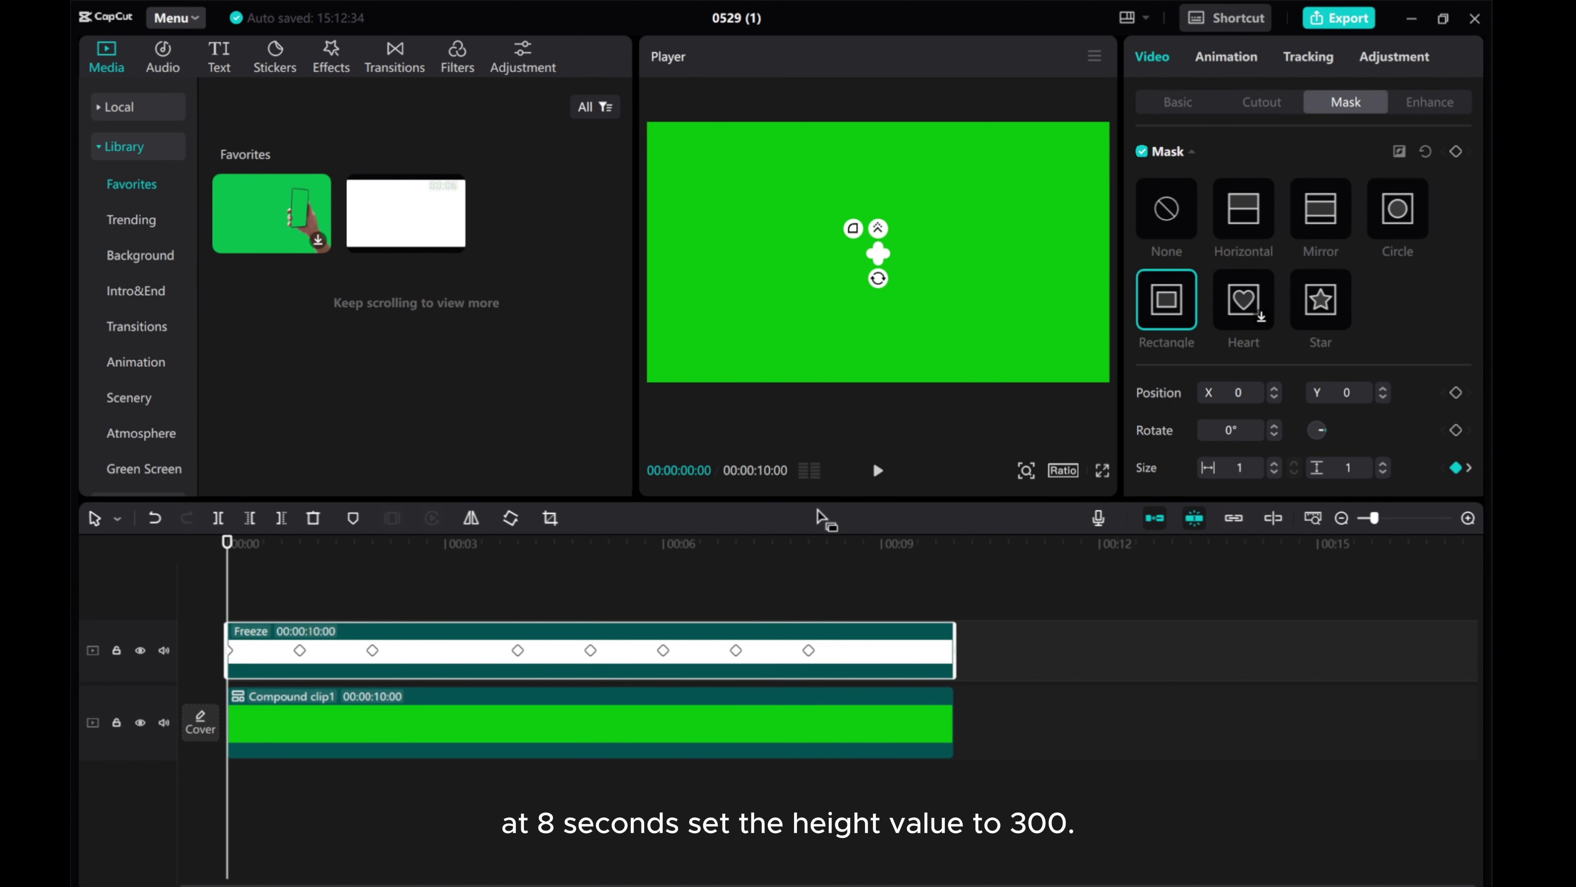
left_click(878, 471)
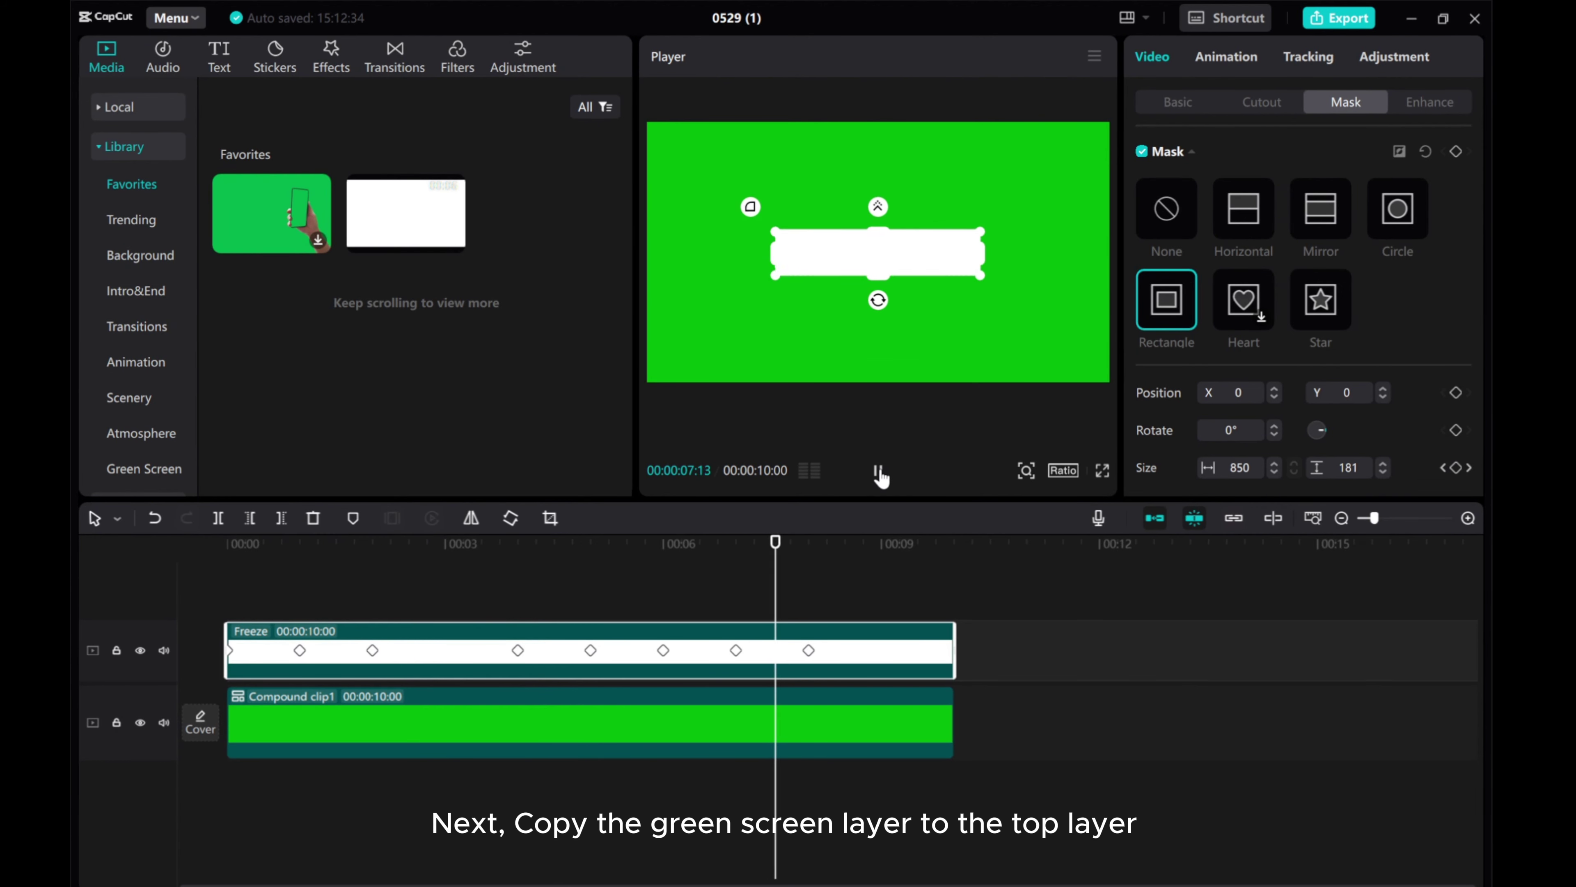
left_click(864, 541)
left_click_drag(865, 541, 226, 542)
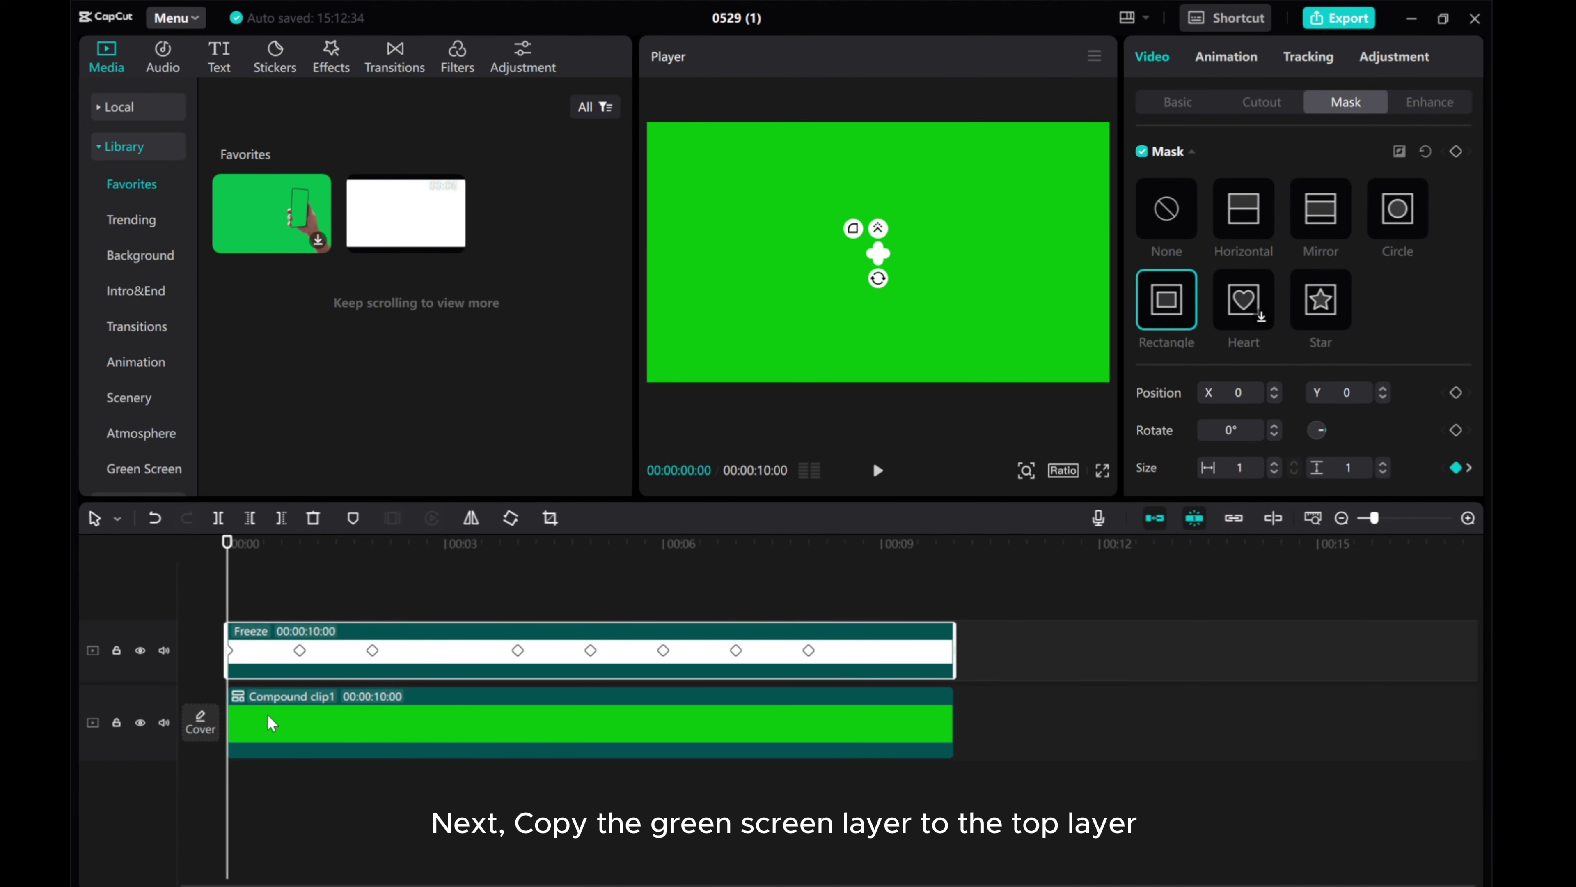
Copy Compound clip1 and paste it as Compound clip2 on the top track.
right_click(233, 723)
left_click(303, 294)
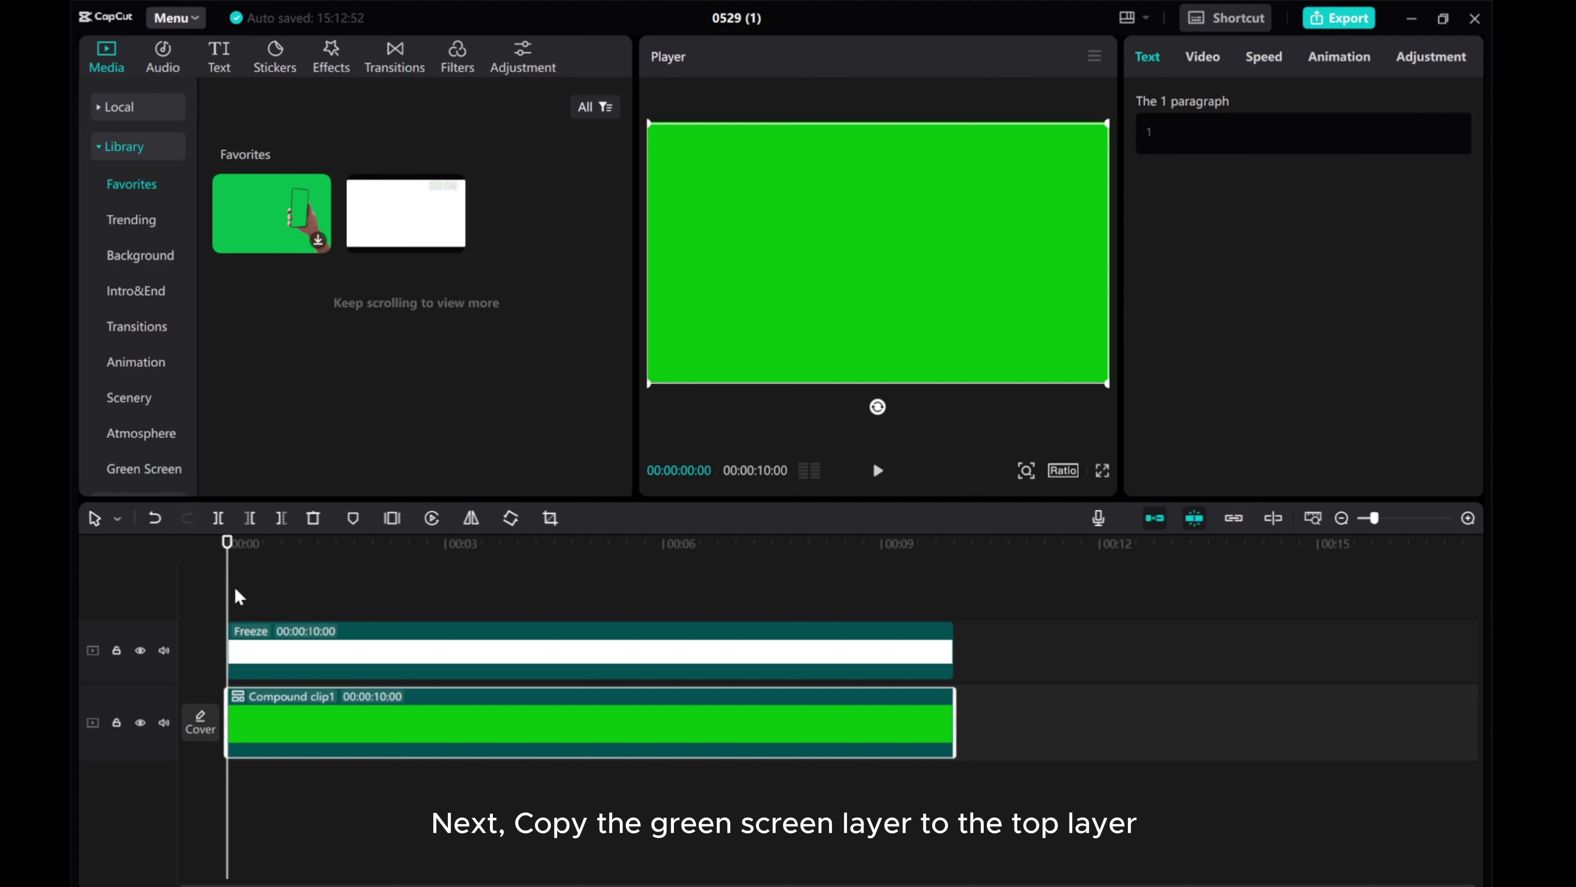
right_click(234, 586)
left_click(249, 599)
left_click_drag(269, 683, 271, 630)
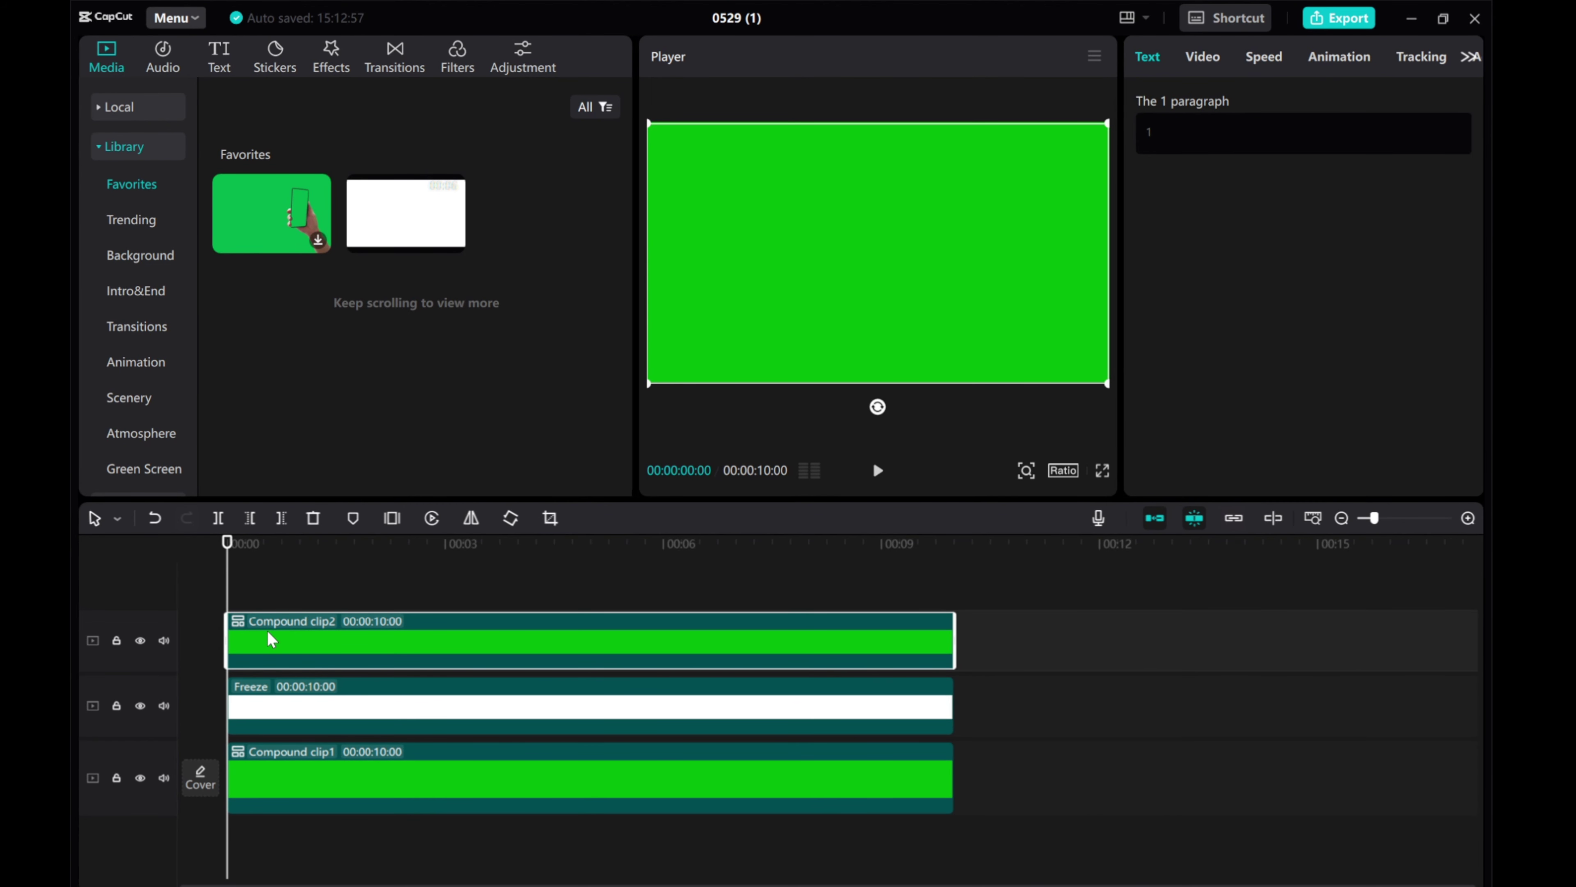
Apply a Rectangle mask to Compound clip2 and keyframe its size to 1 × 1 at the start.
left_click(1199, 55)
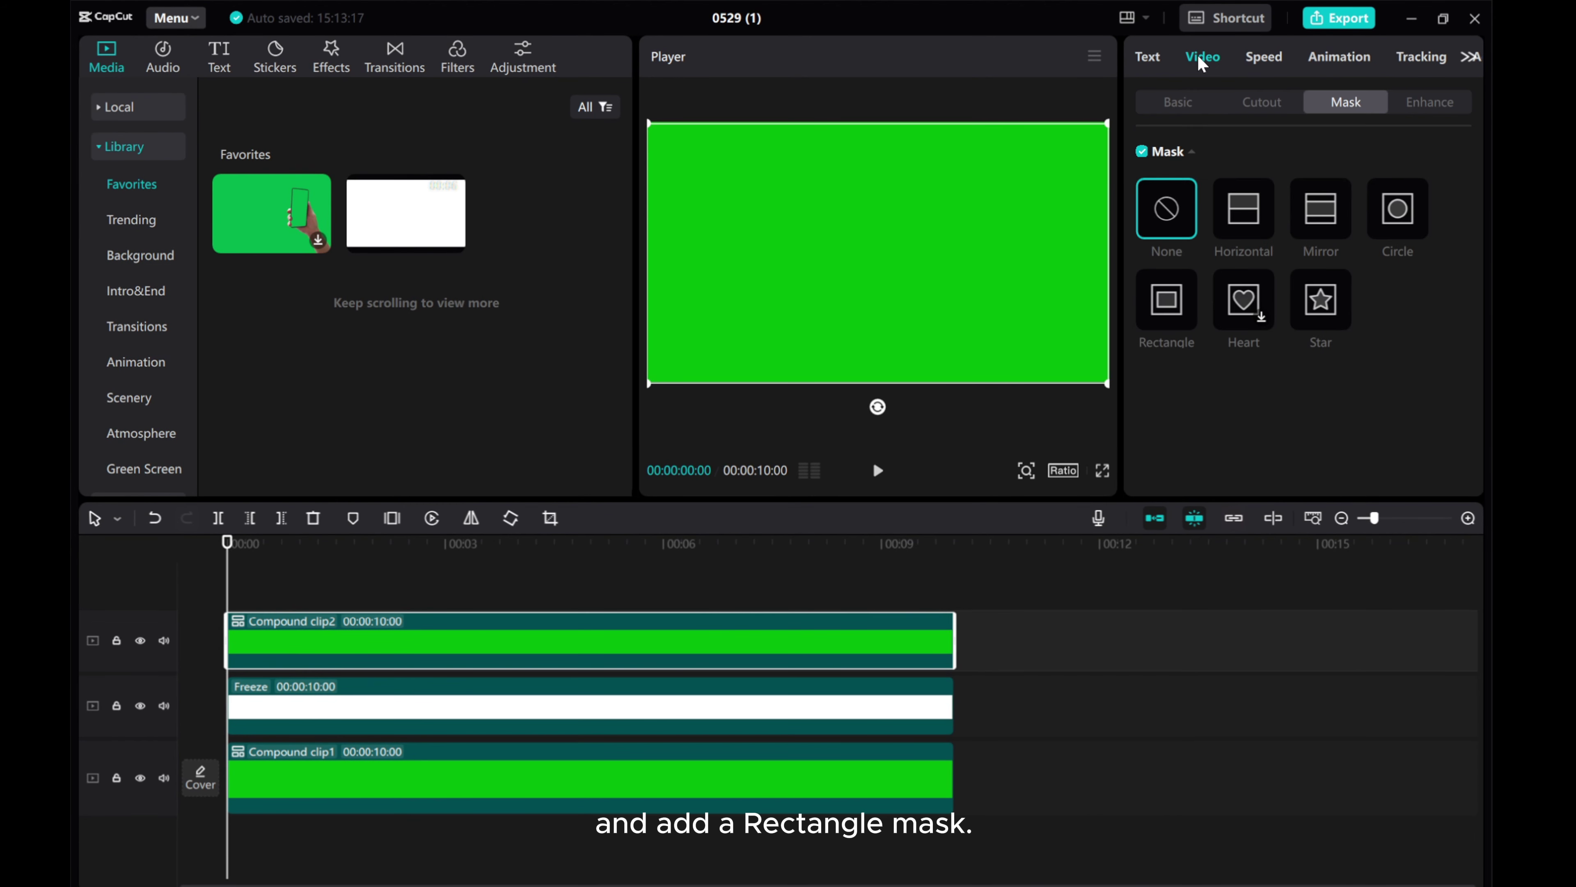
left_click(1164, 316)
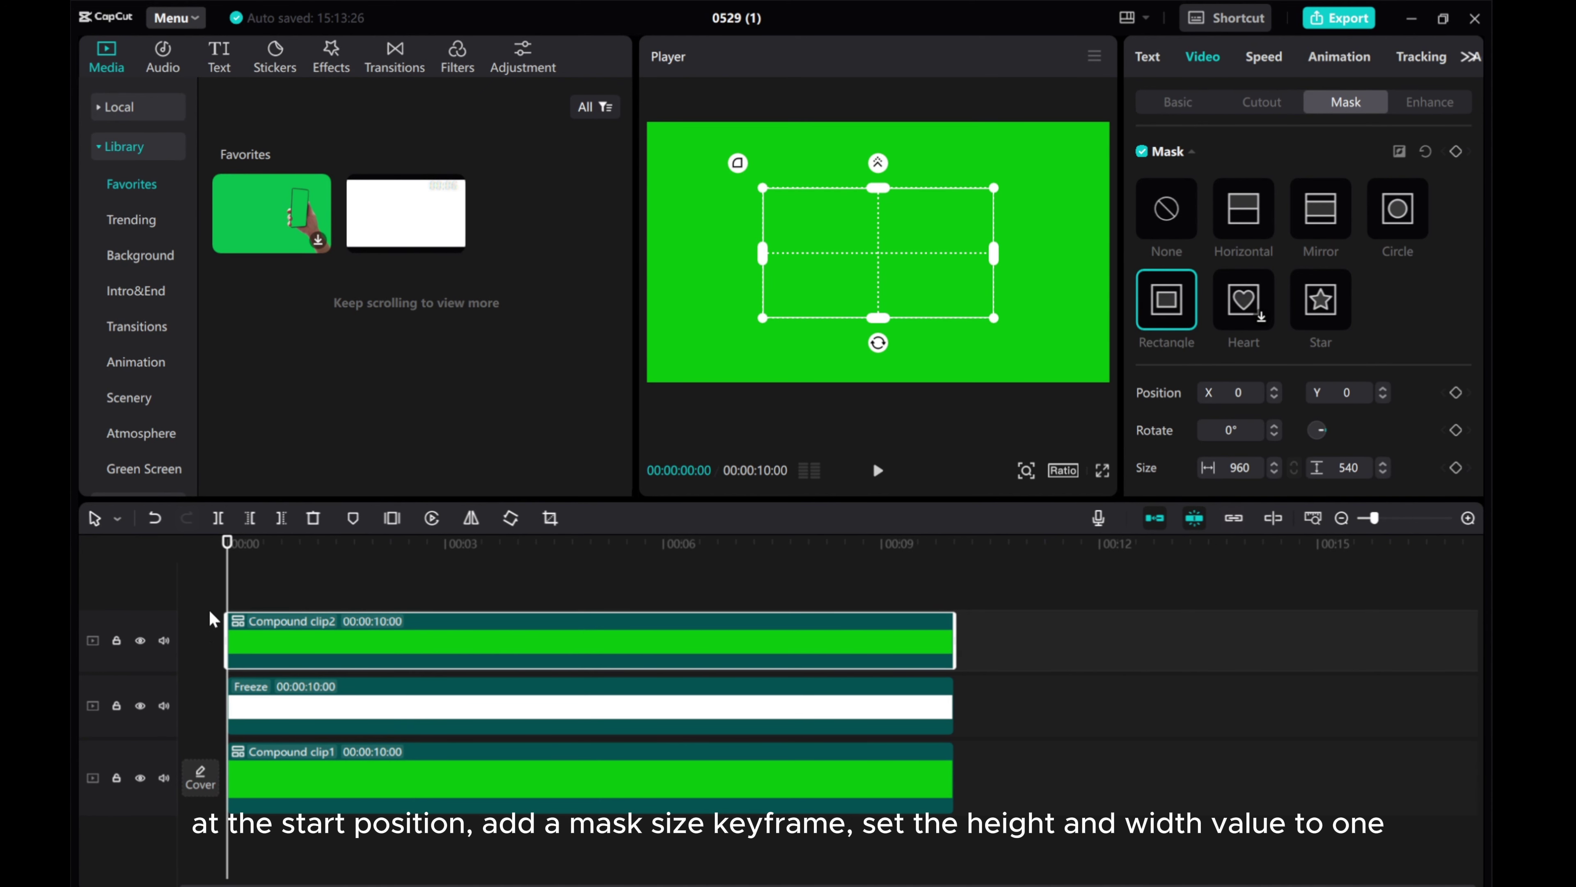
left_click(1456, 467)
left_click(1240, 466)
type("1")
key("Tab")
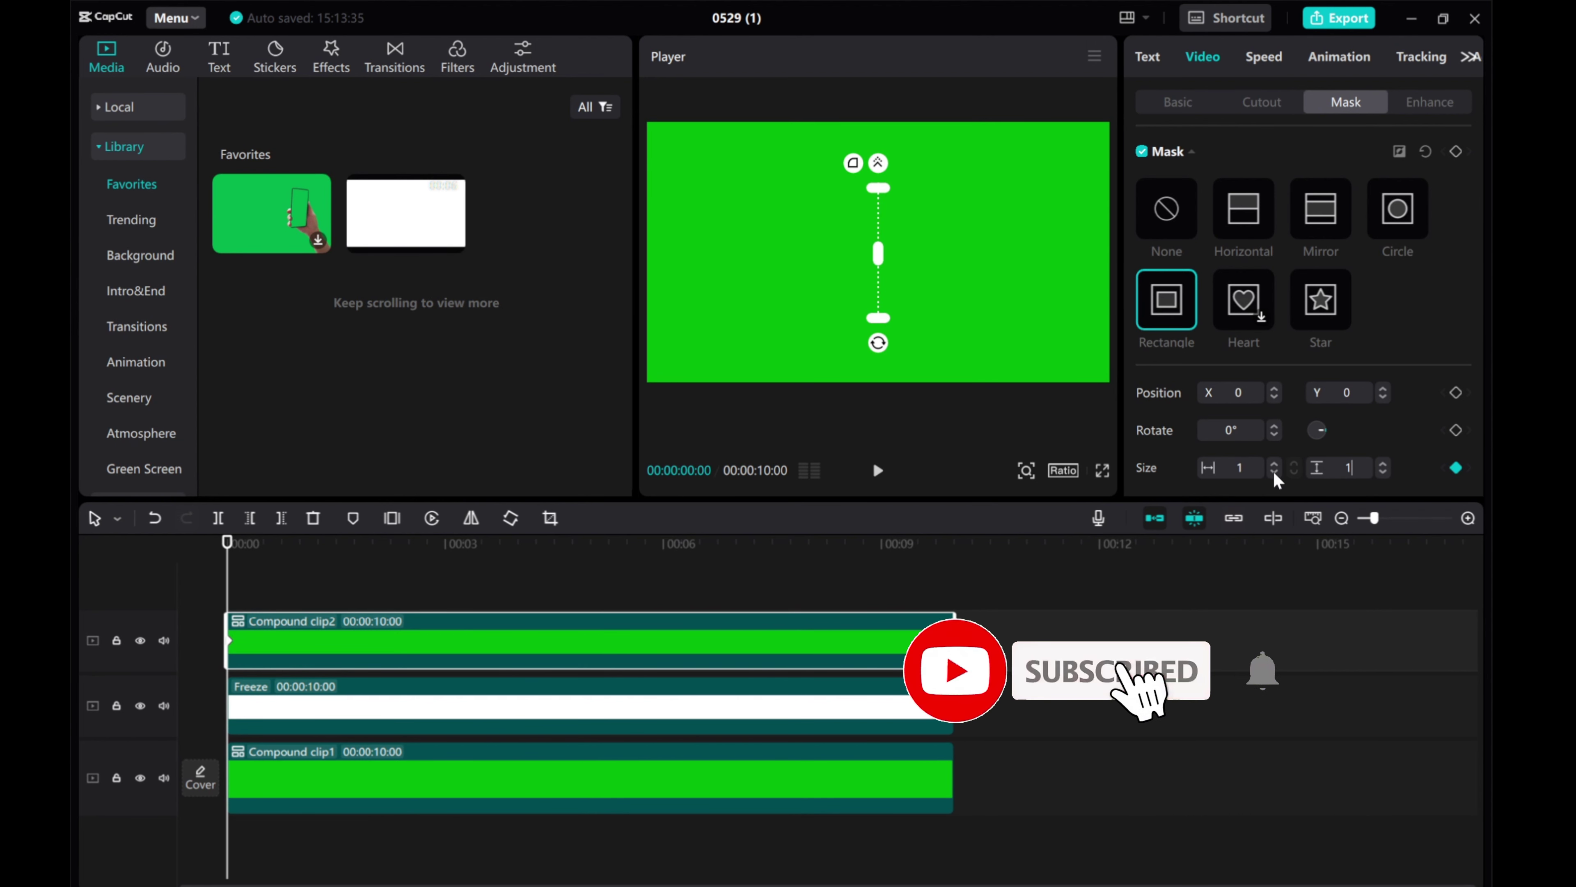
type("1")
key("Return")
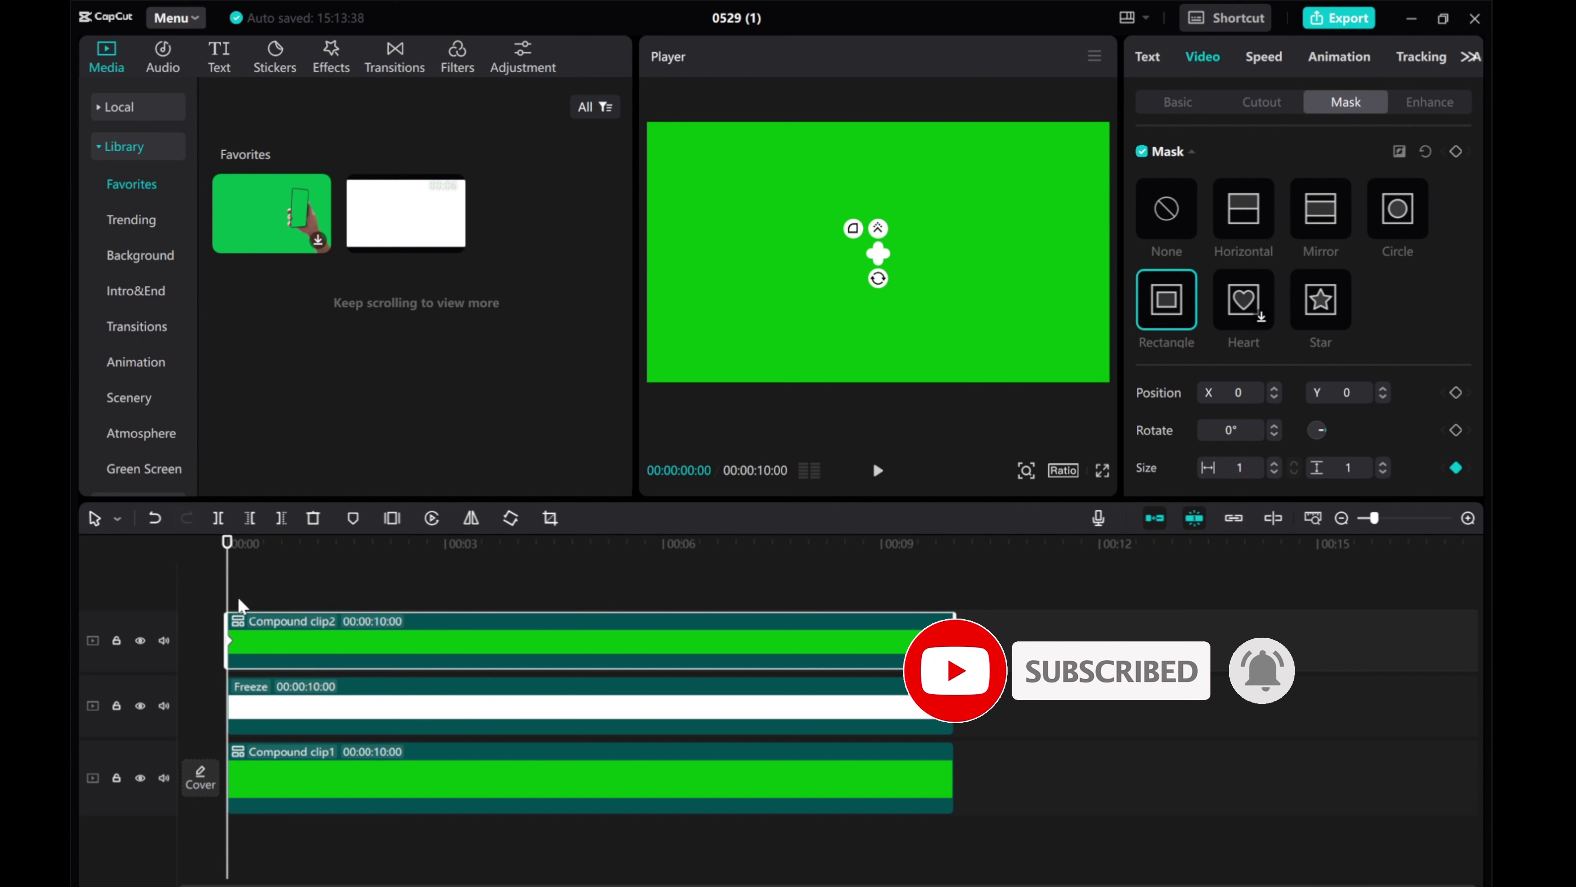
Keyframe the mask width to 580 at 1 s and height to 260 at 2 s.
left_click_drag(227, 600, 300, 602)
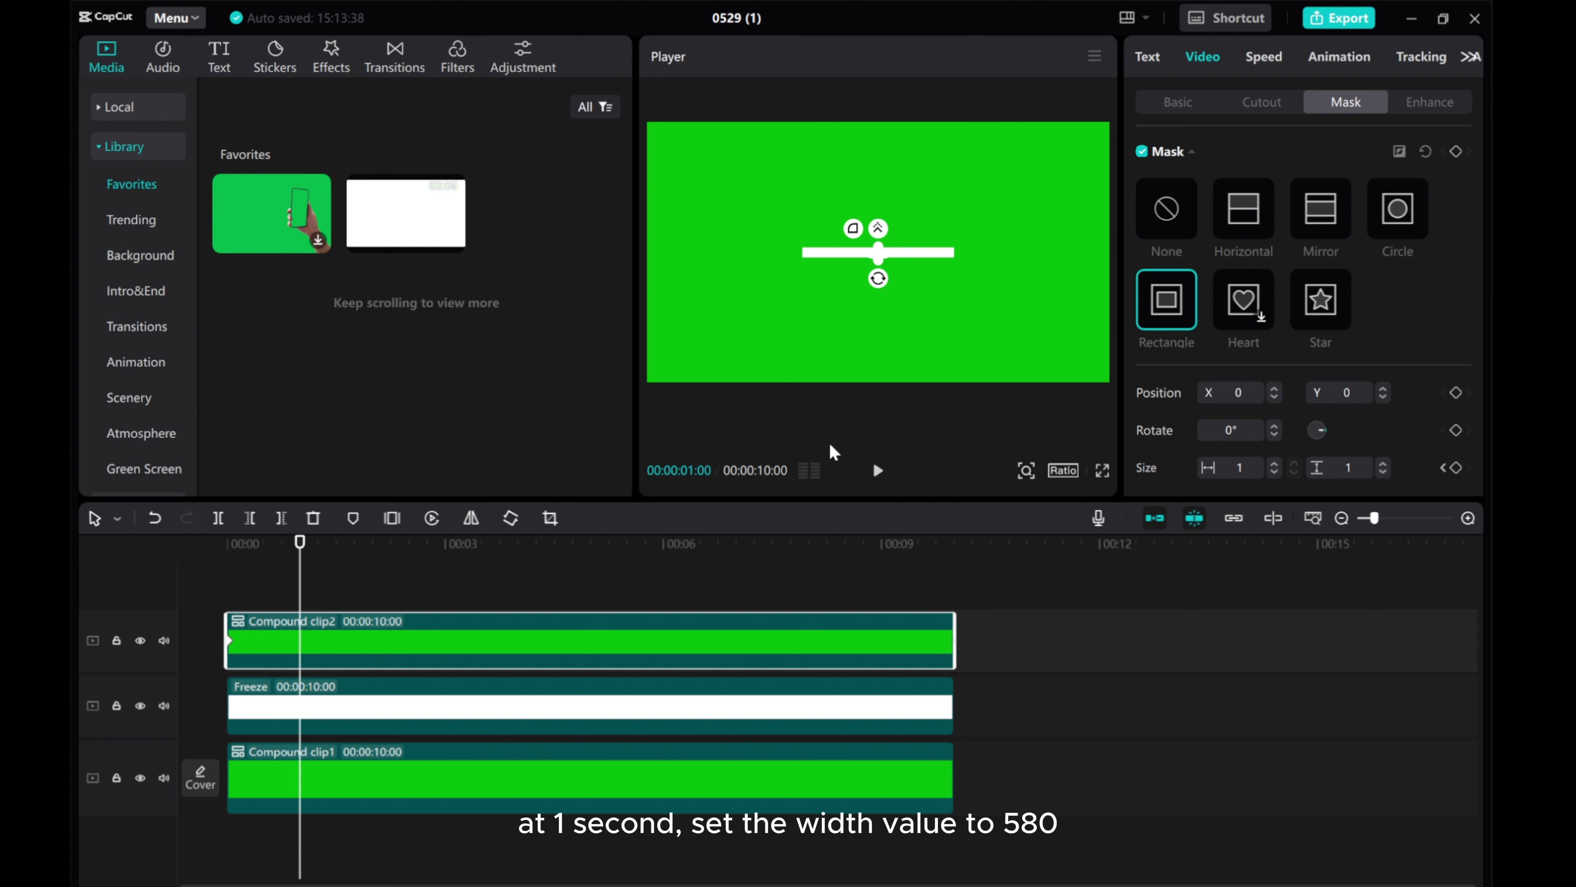
left_click(1248, 464)
key("Return")
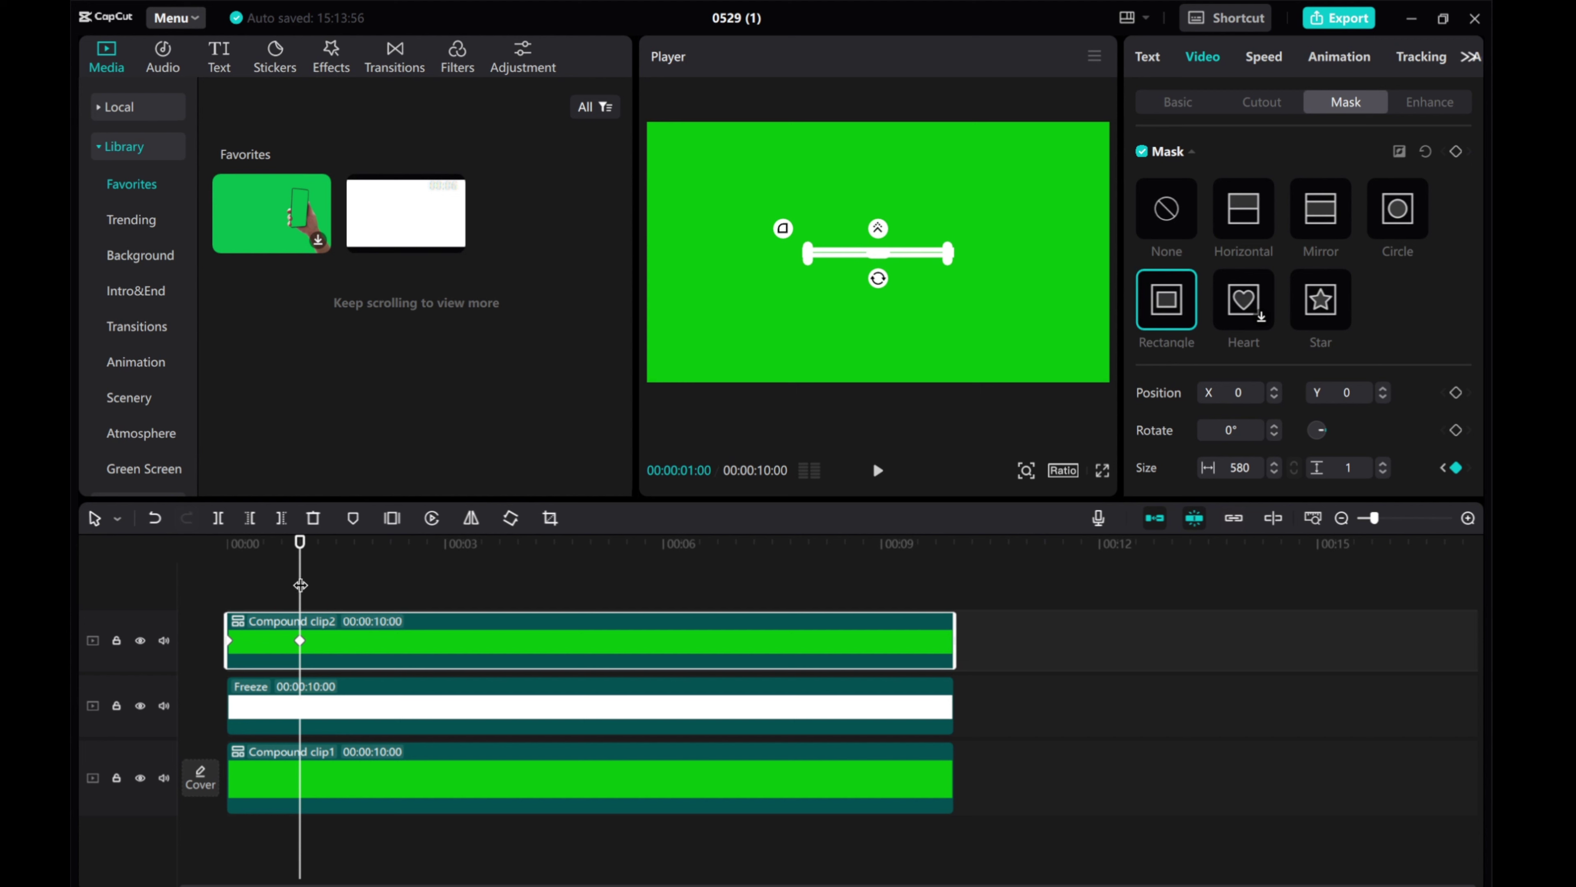
left_click_drag(300, 587, 373, 591)
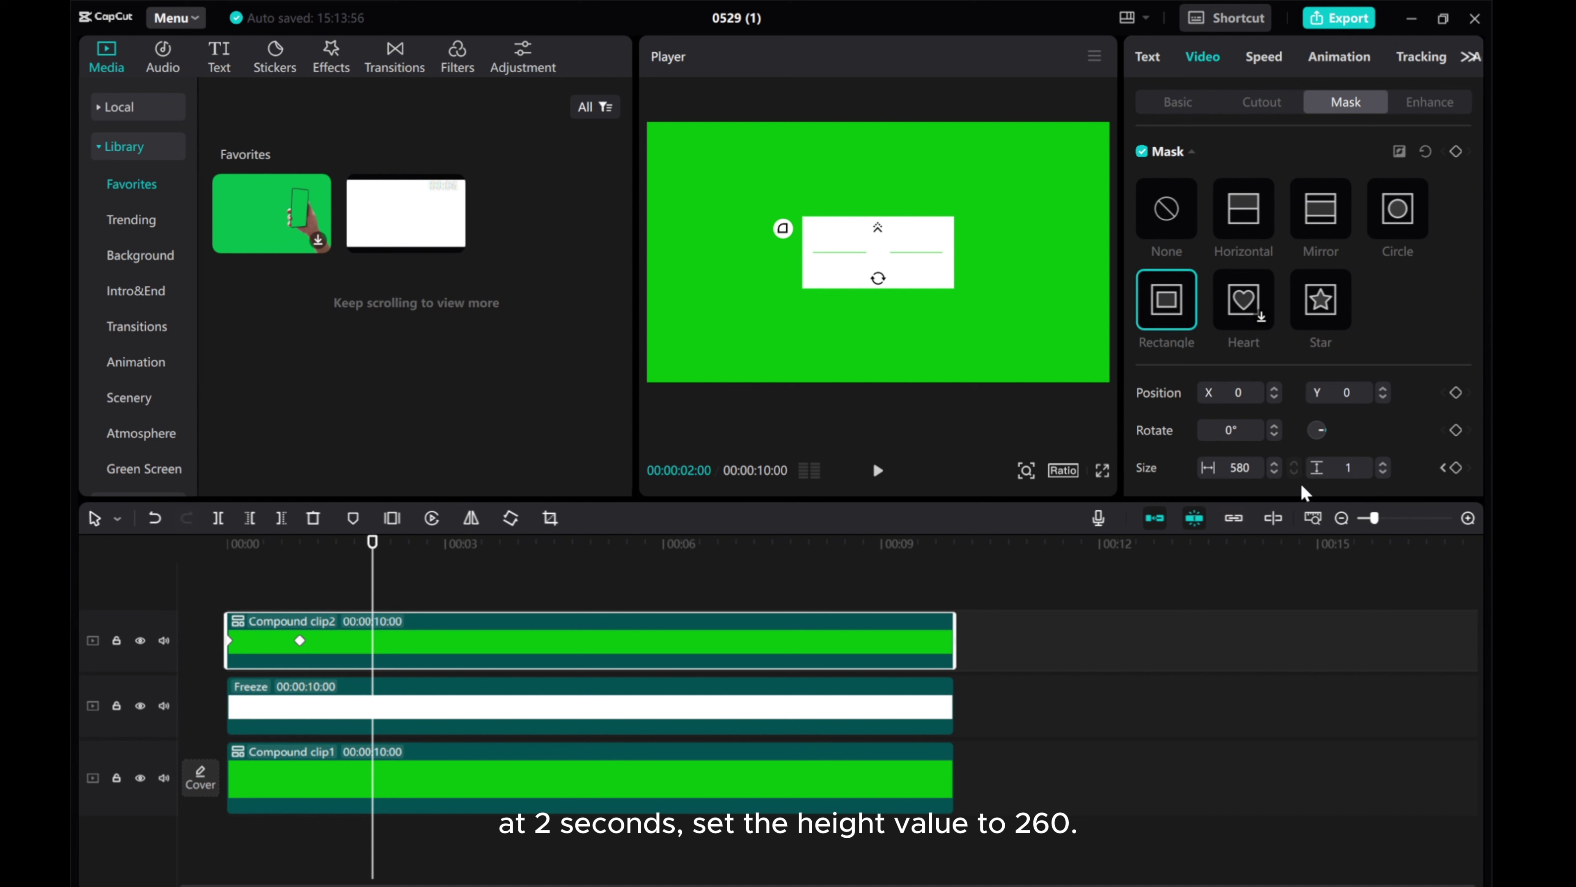
left_click(1348, 468)
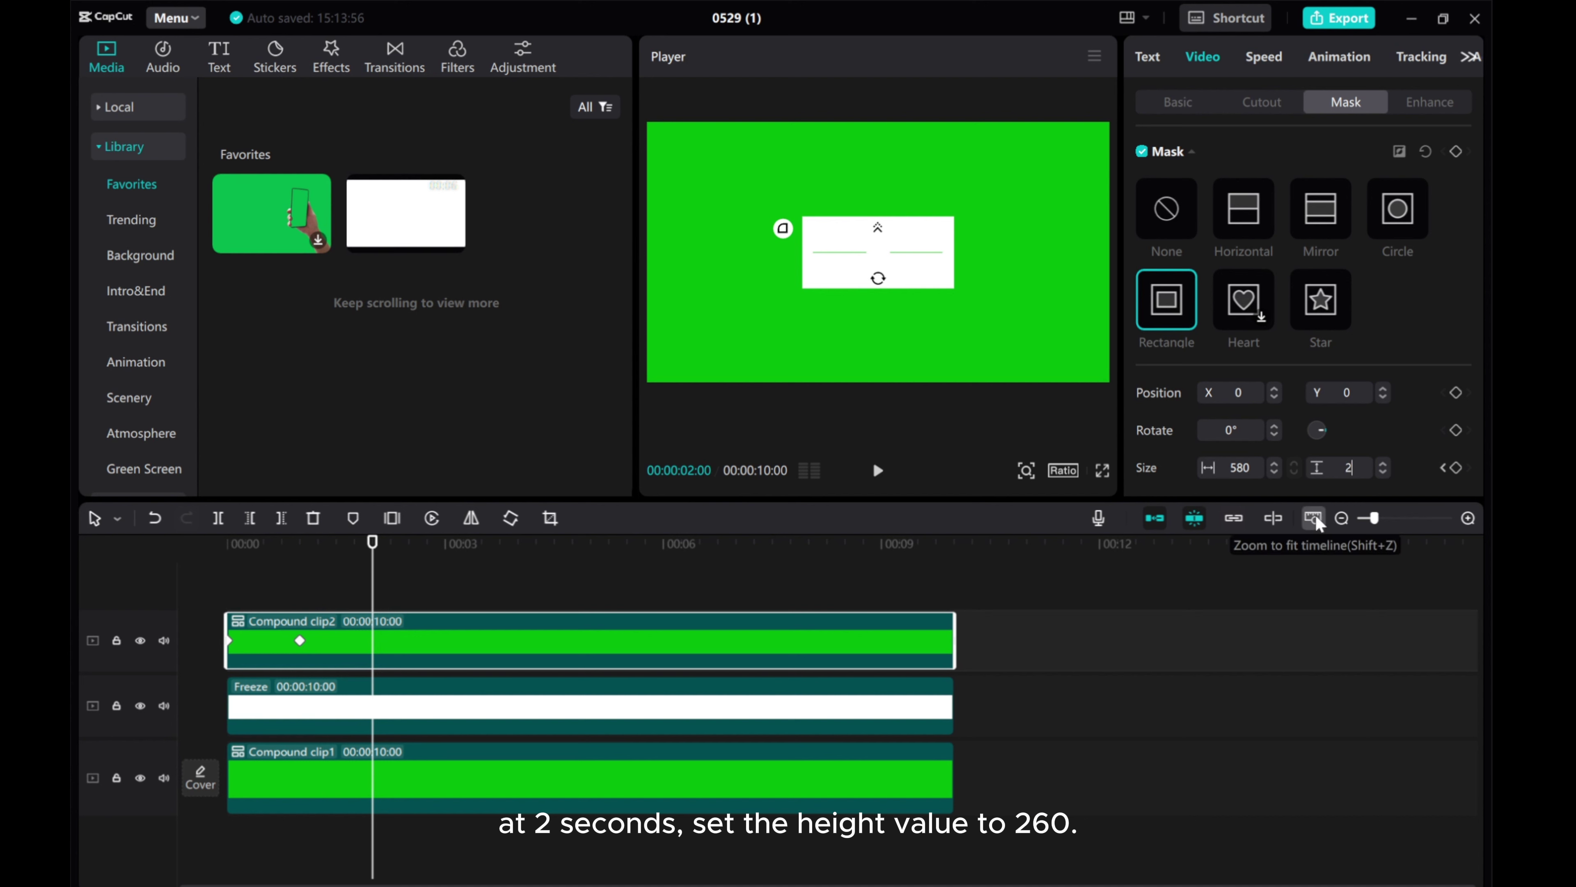
key("Return")
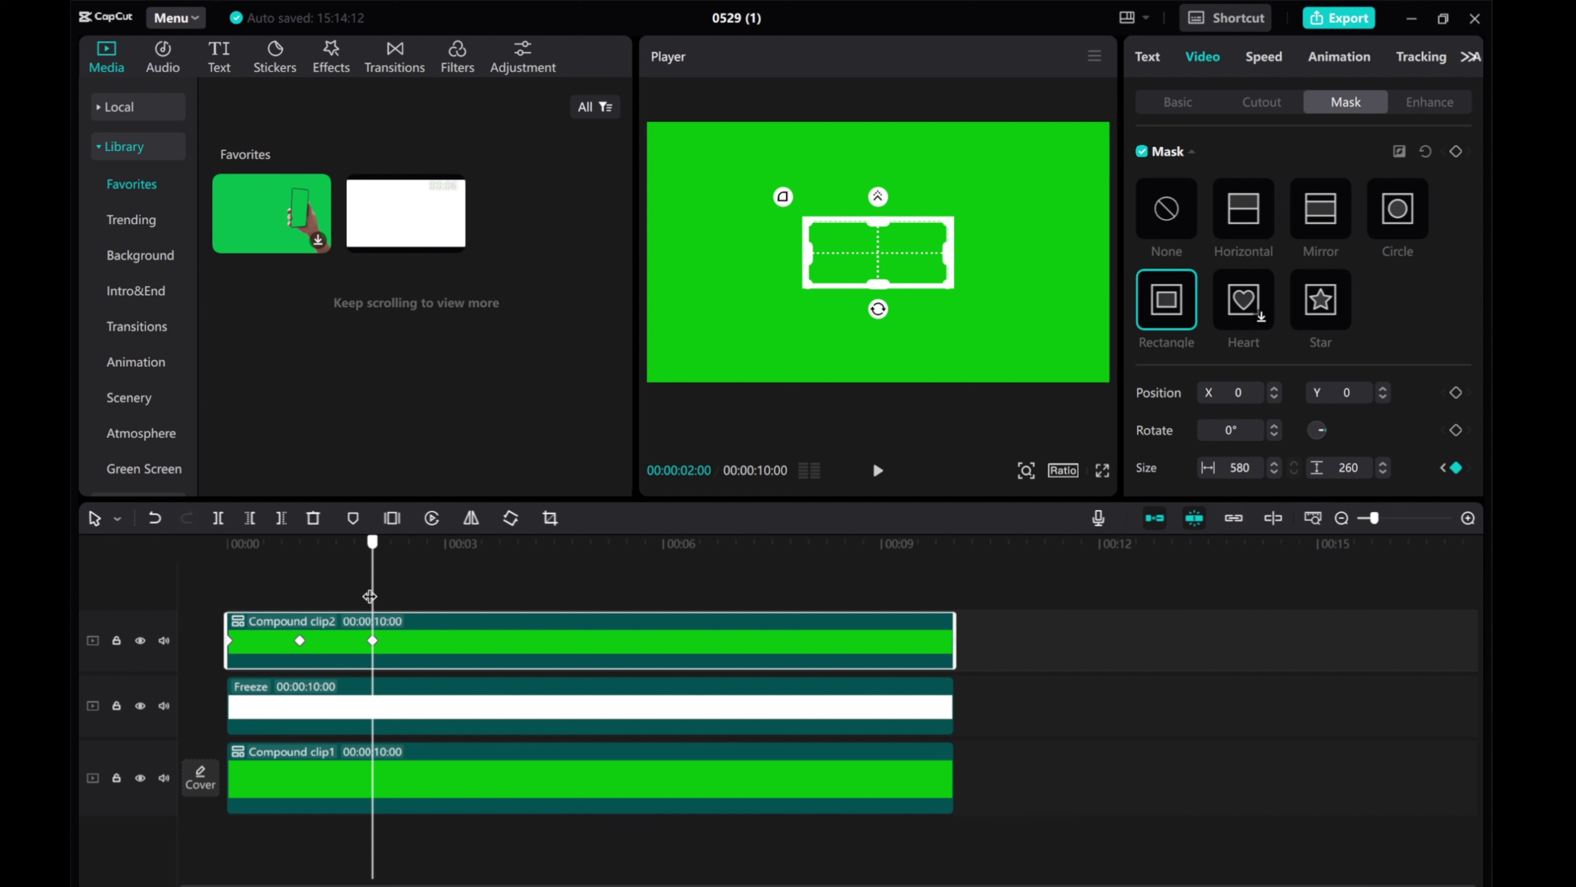
left_click_drag(369, 596, 519, 602)
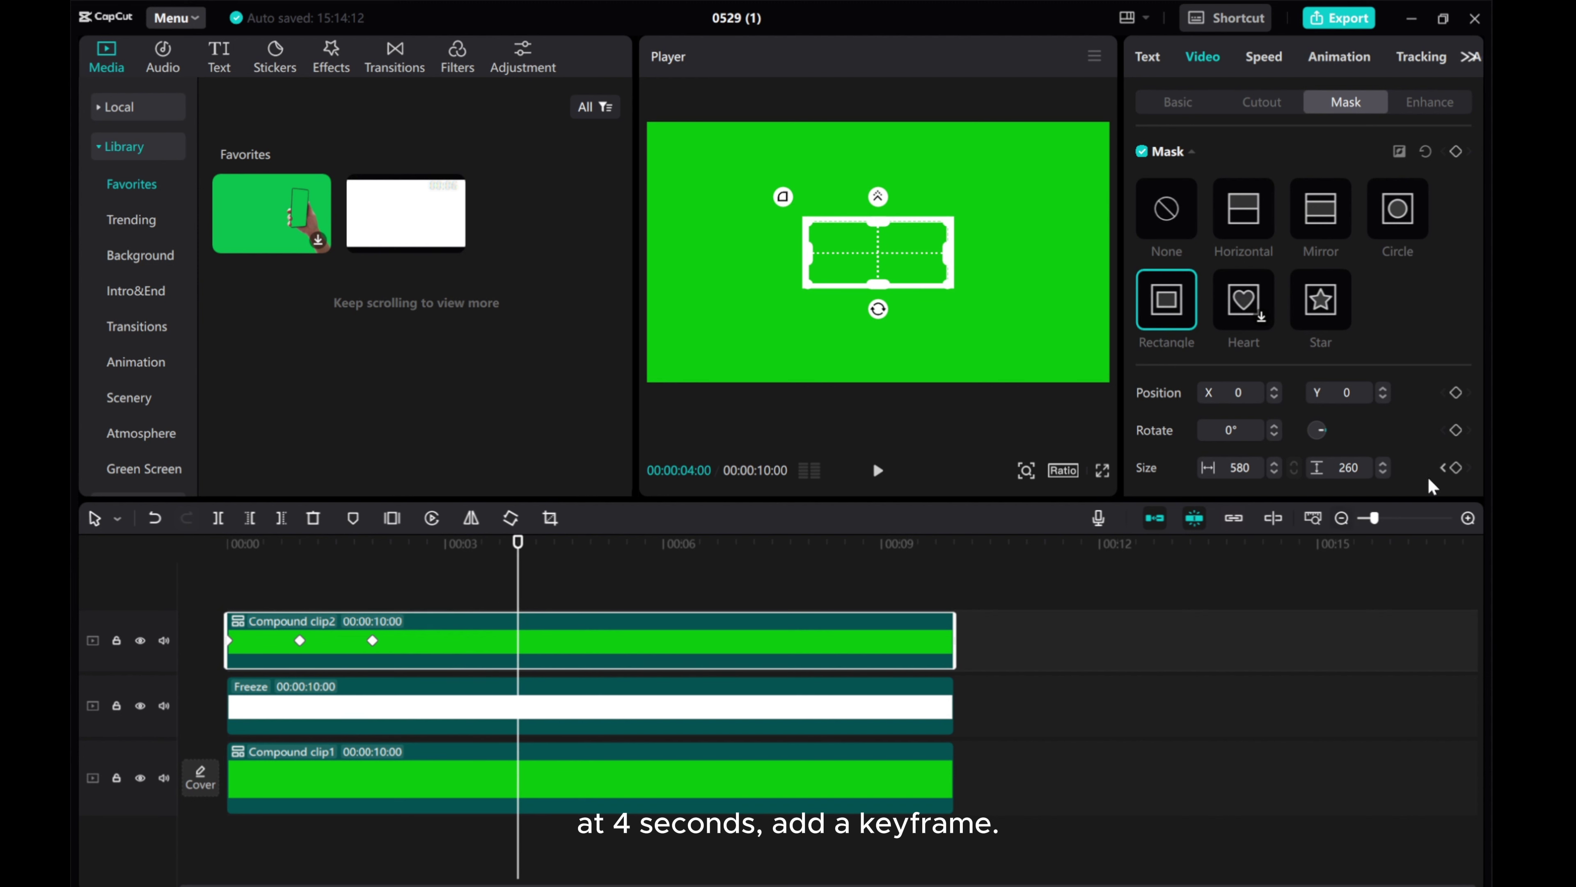
Add a mask size keyframe at 4 s, then set height 1 at 5 s and width 1 at 6 s.
left_click(1456, 468)
left_click_drag(519, 590, 590, 590)
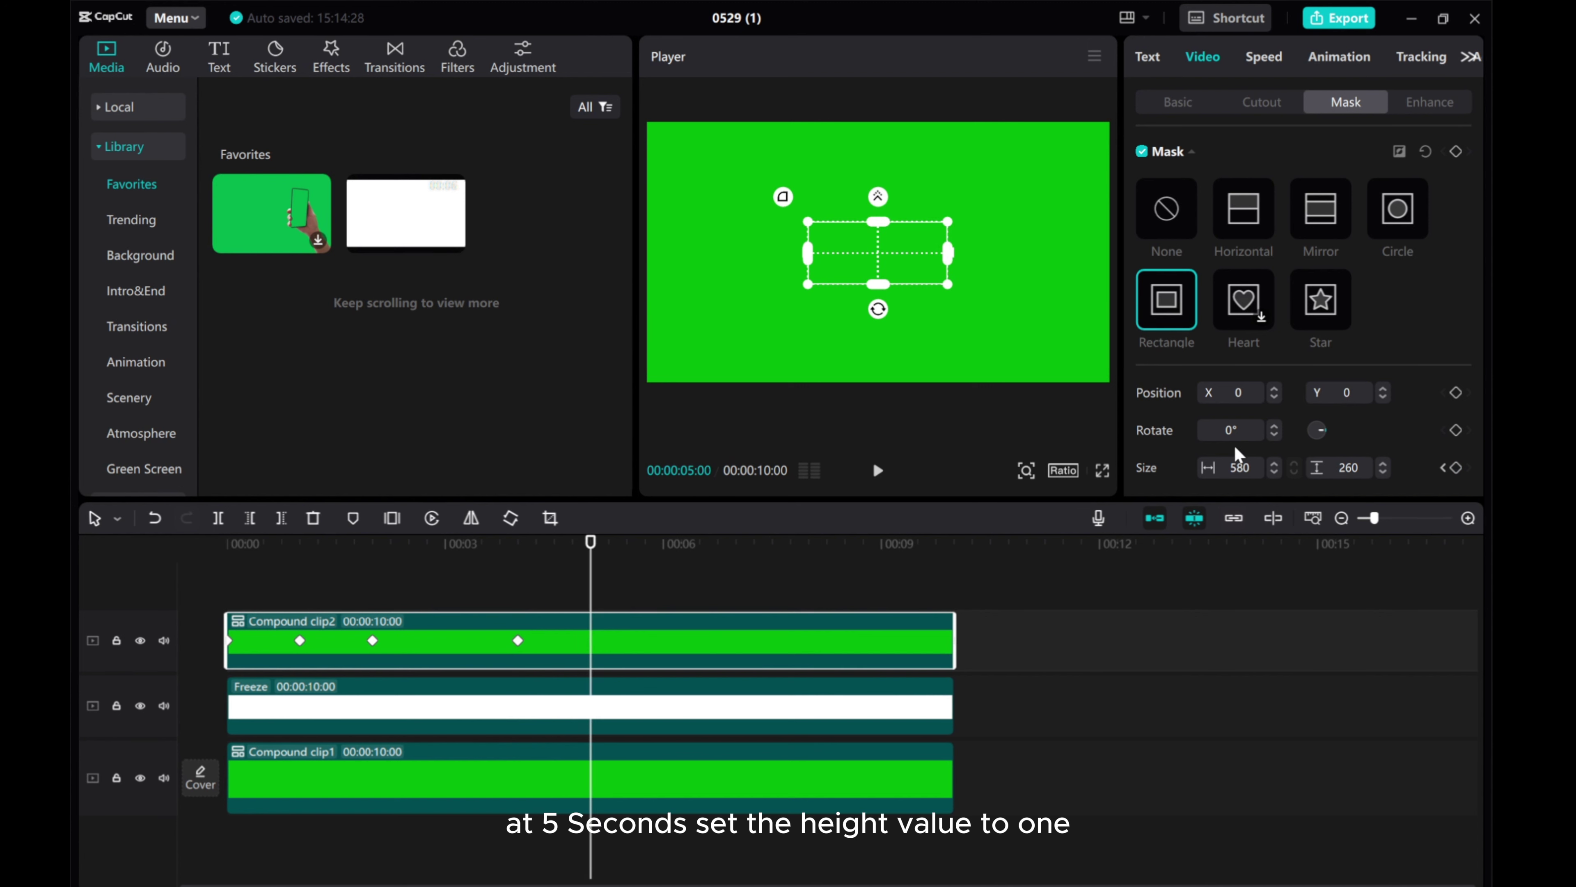
double_click(1349, 467)
type("1")
key("Return")
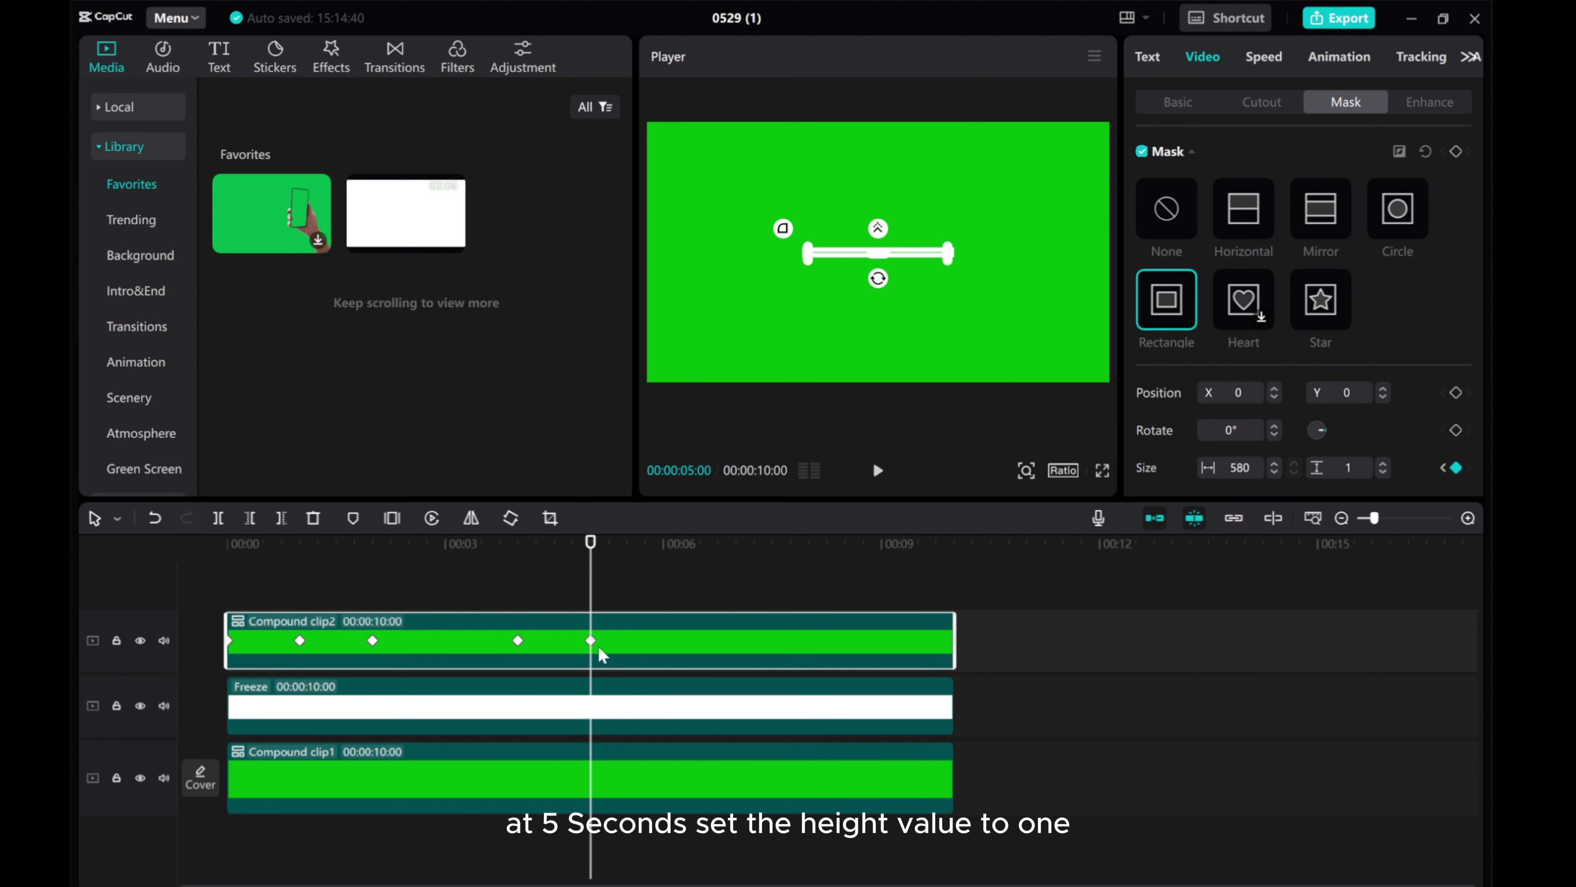
left_click_drag(591, 606, 663, 596)
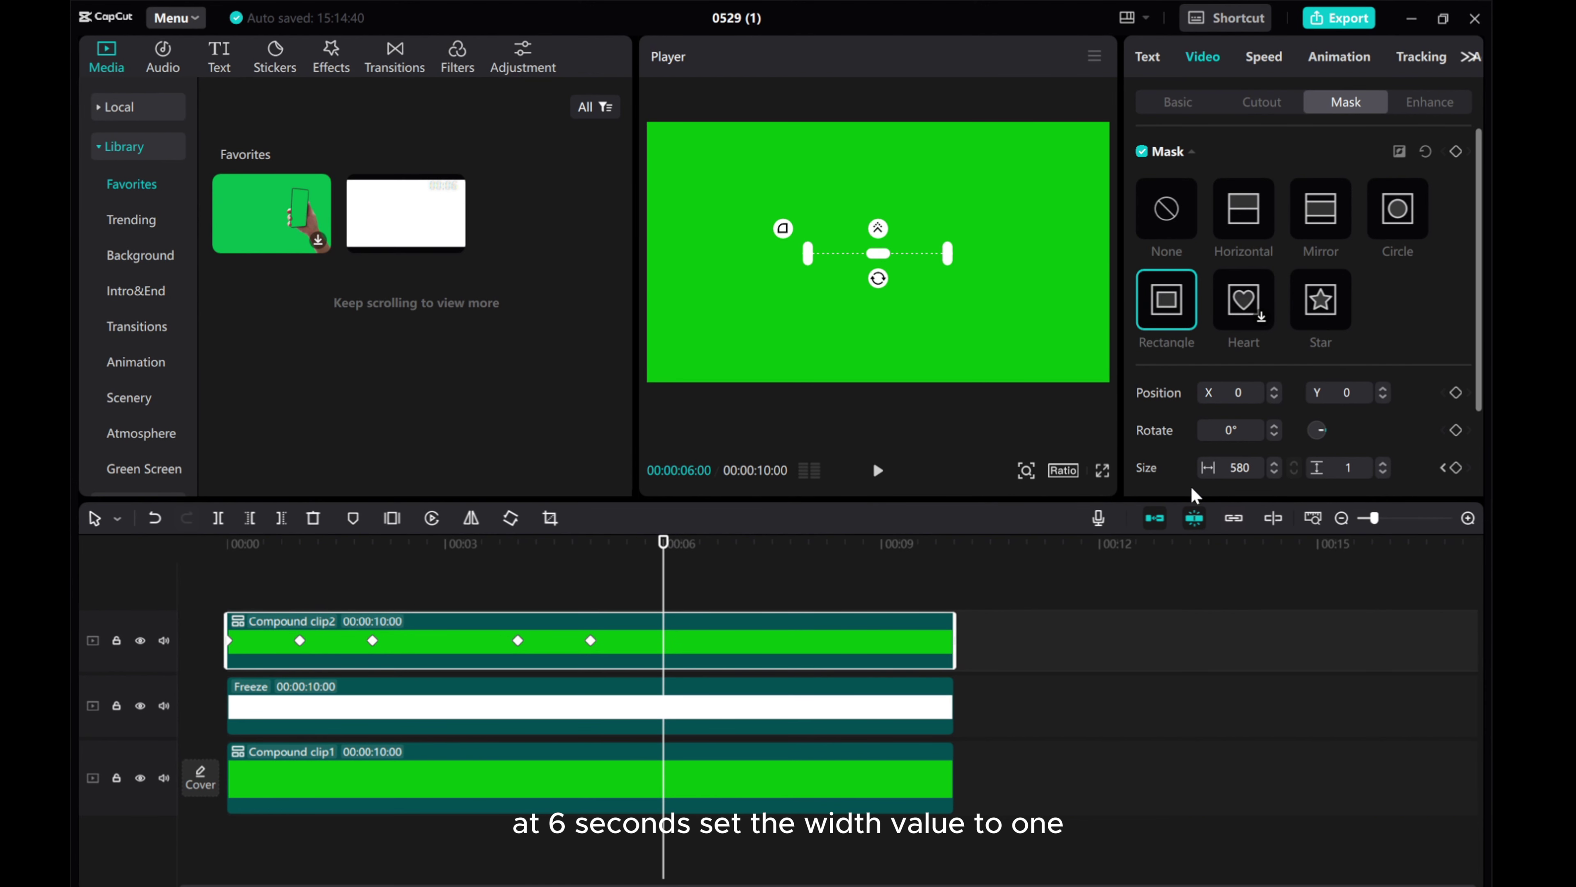
double_click(1250, 467)
type("1")
key("Return")
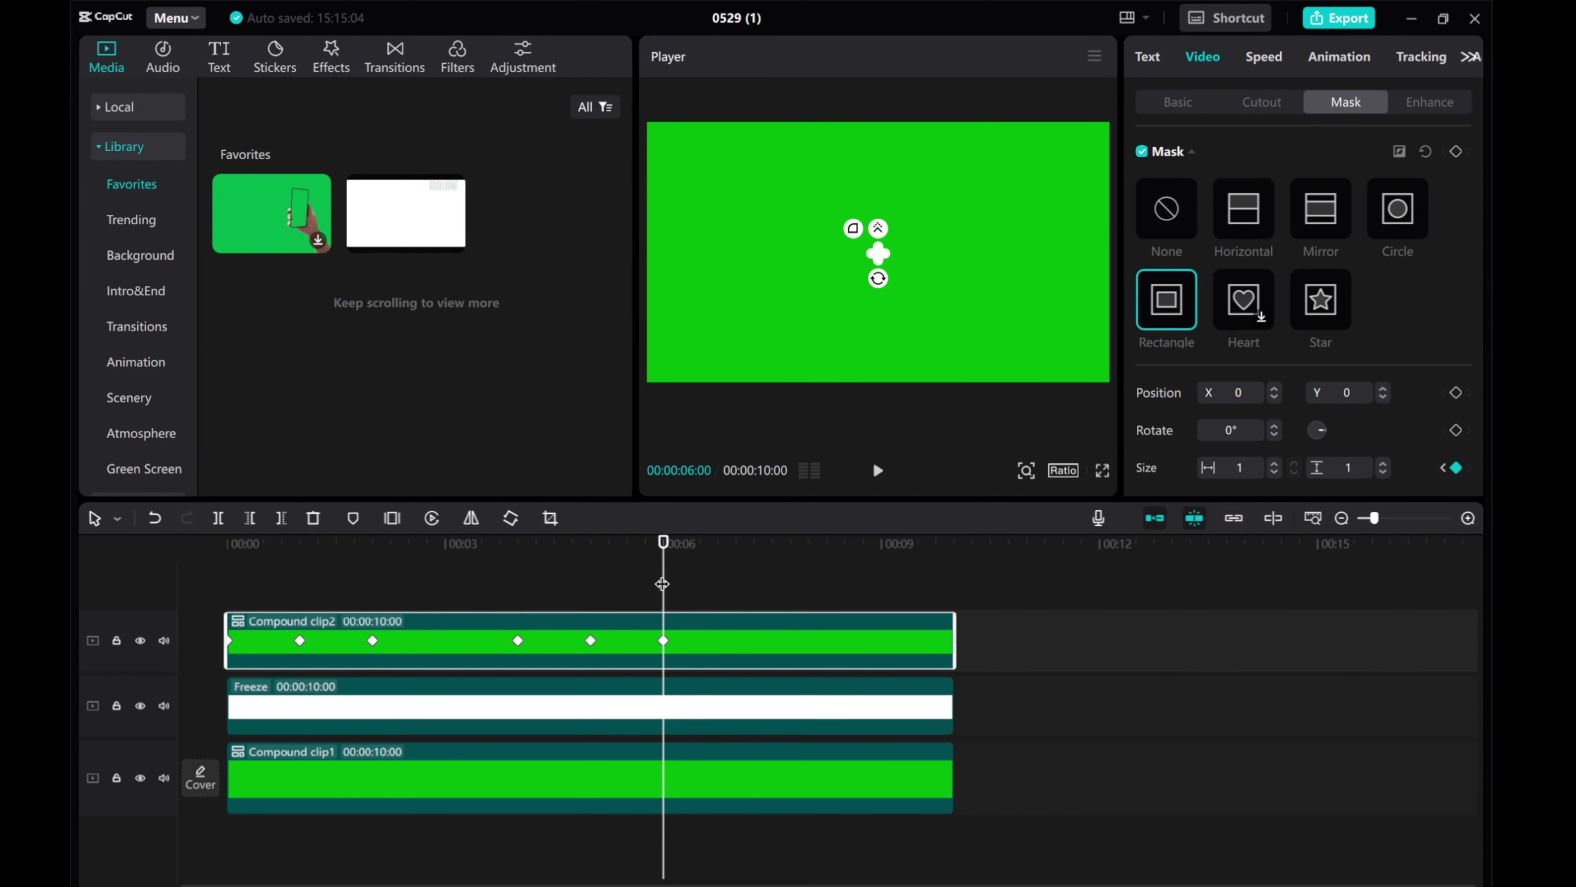
Open the mask to width 800 at 7 s and height 260 at 8 s, then rewind to 0.
left_click_drag(662, 584, 738, 586)
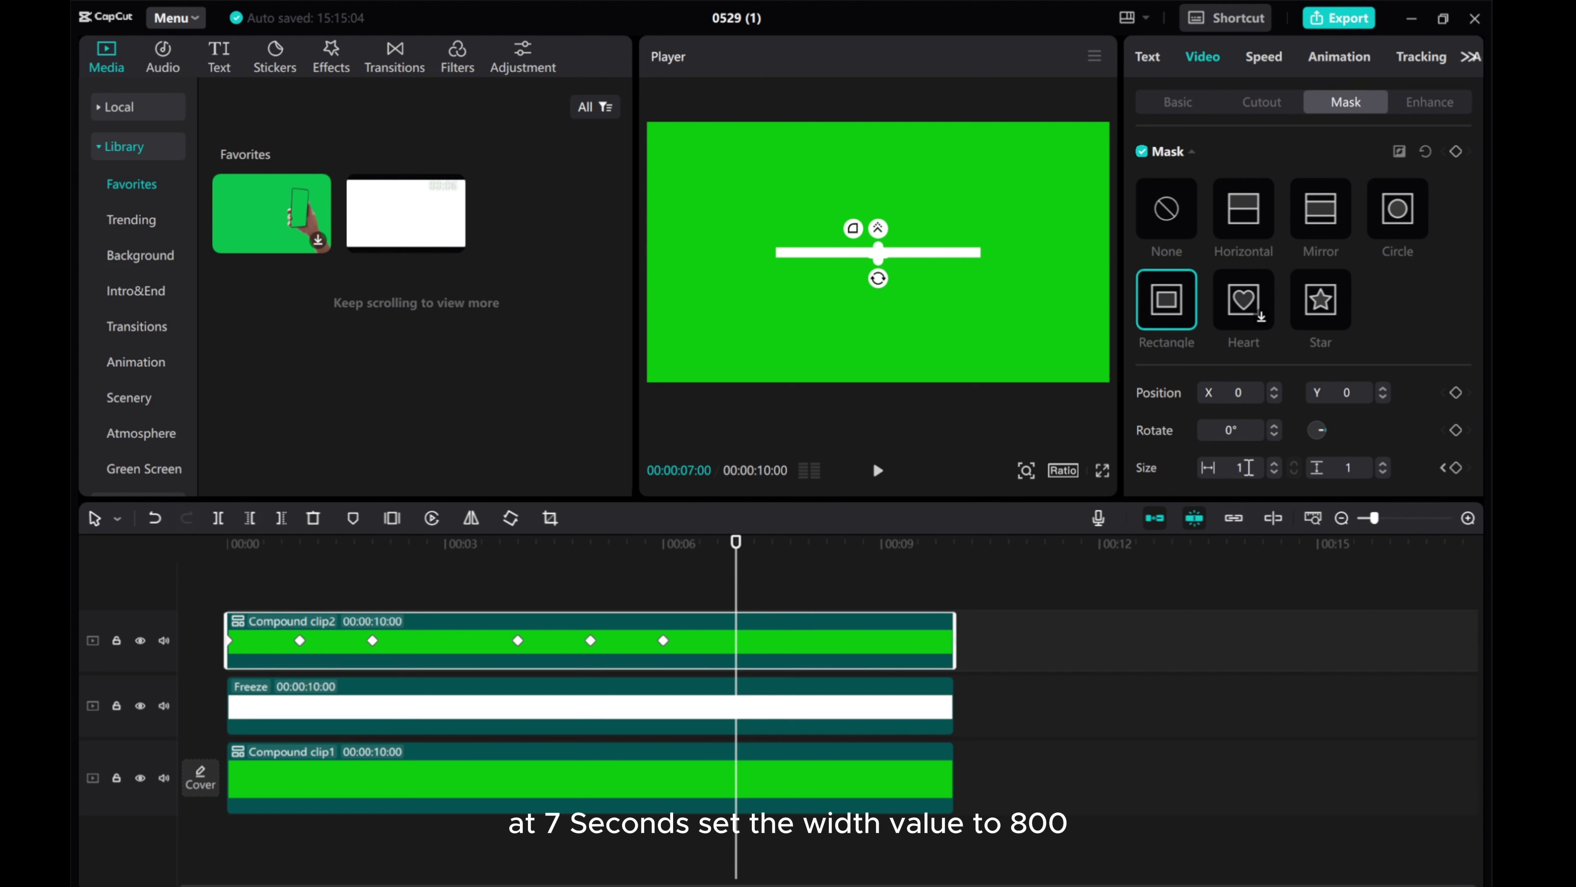
left_click(1250, 467)
key("Return")
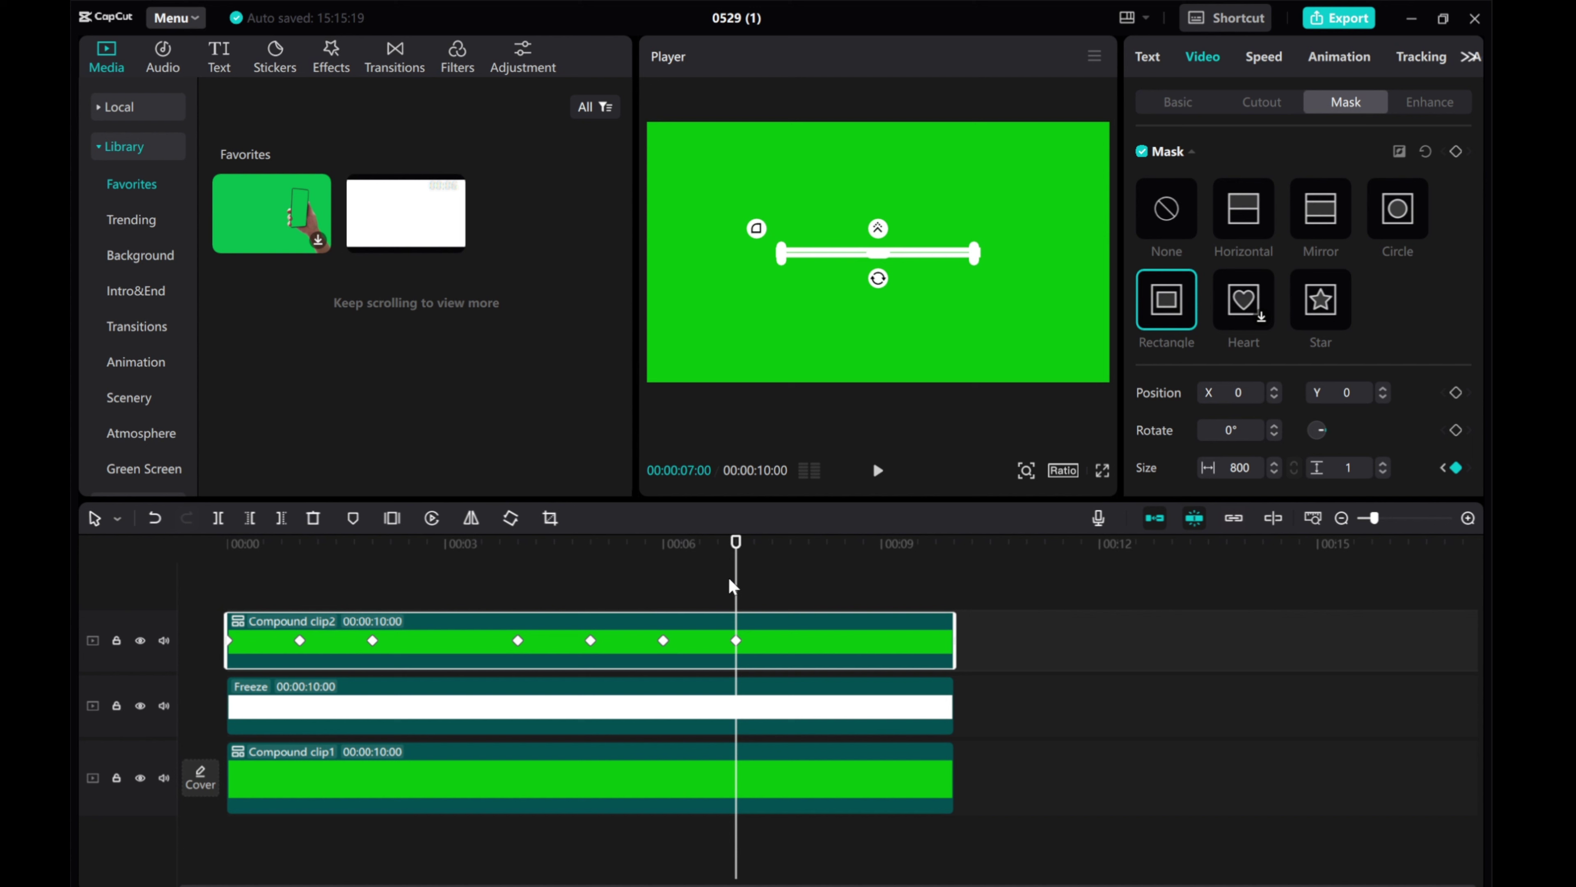
left_click_drag(736, 590, 809, 590)
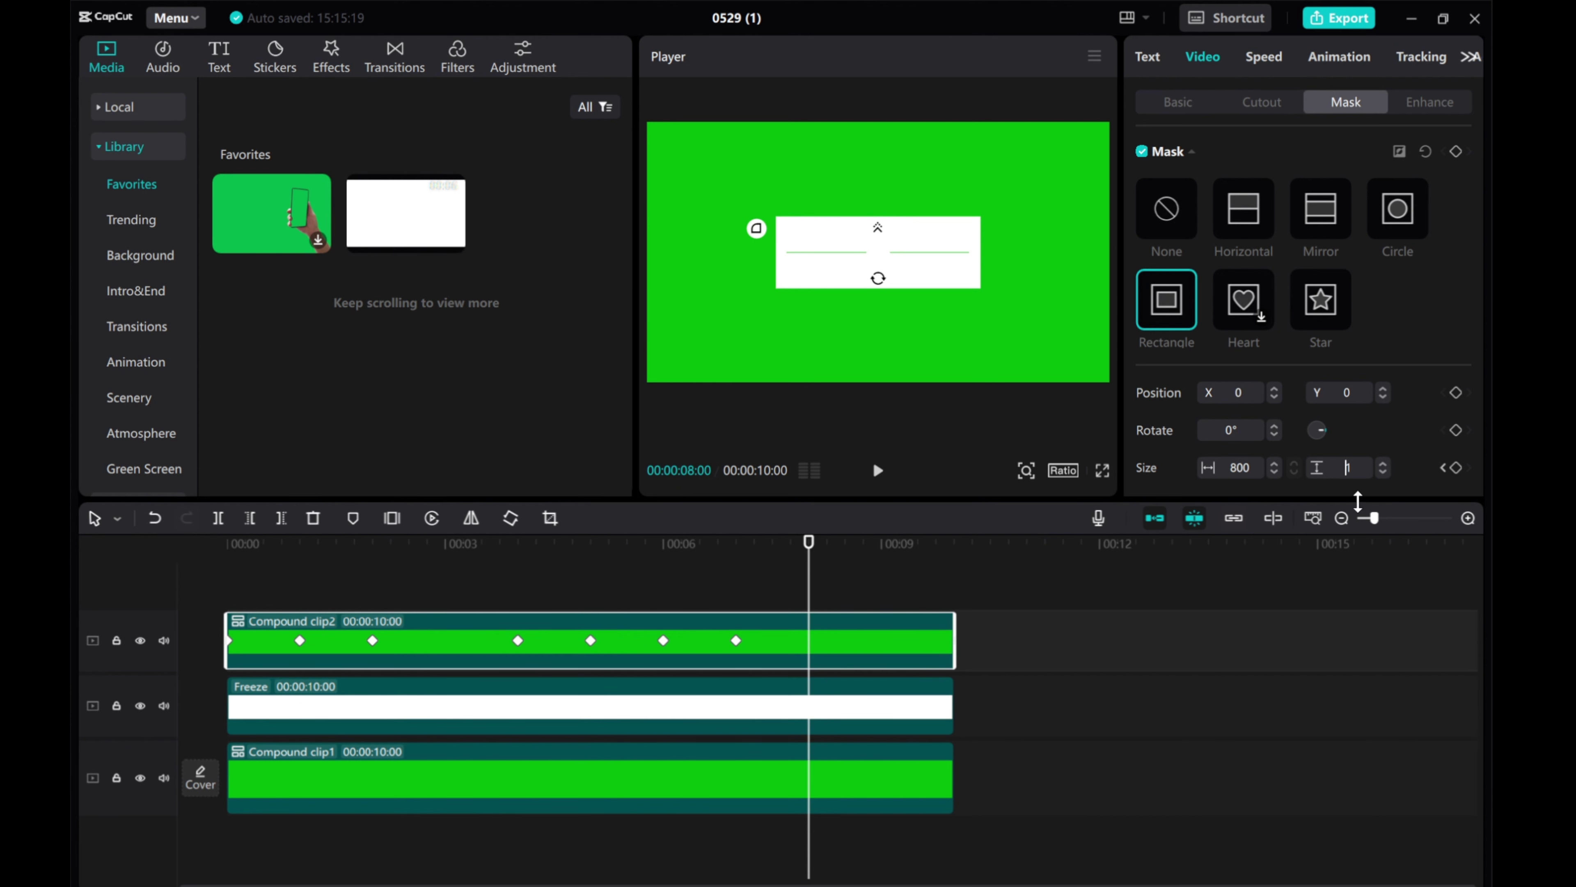
left_click(1349, 467)
key("Return")
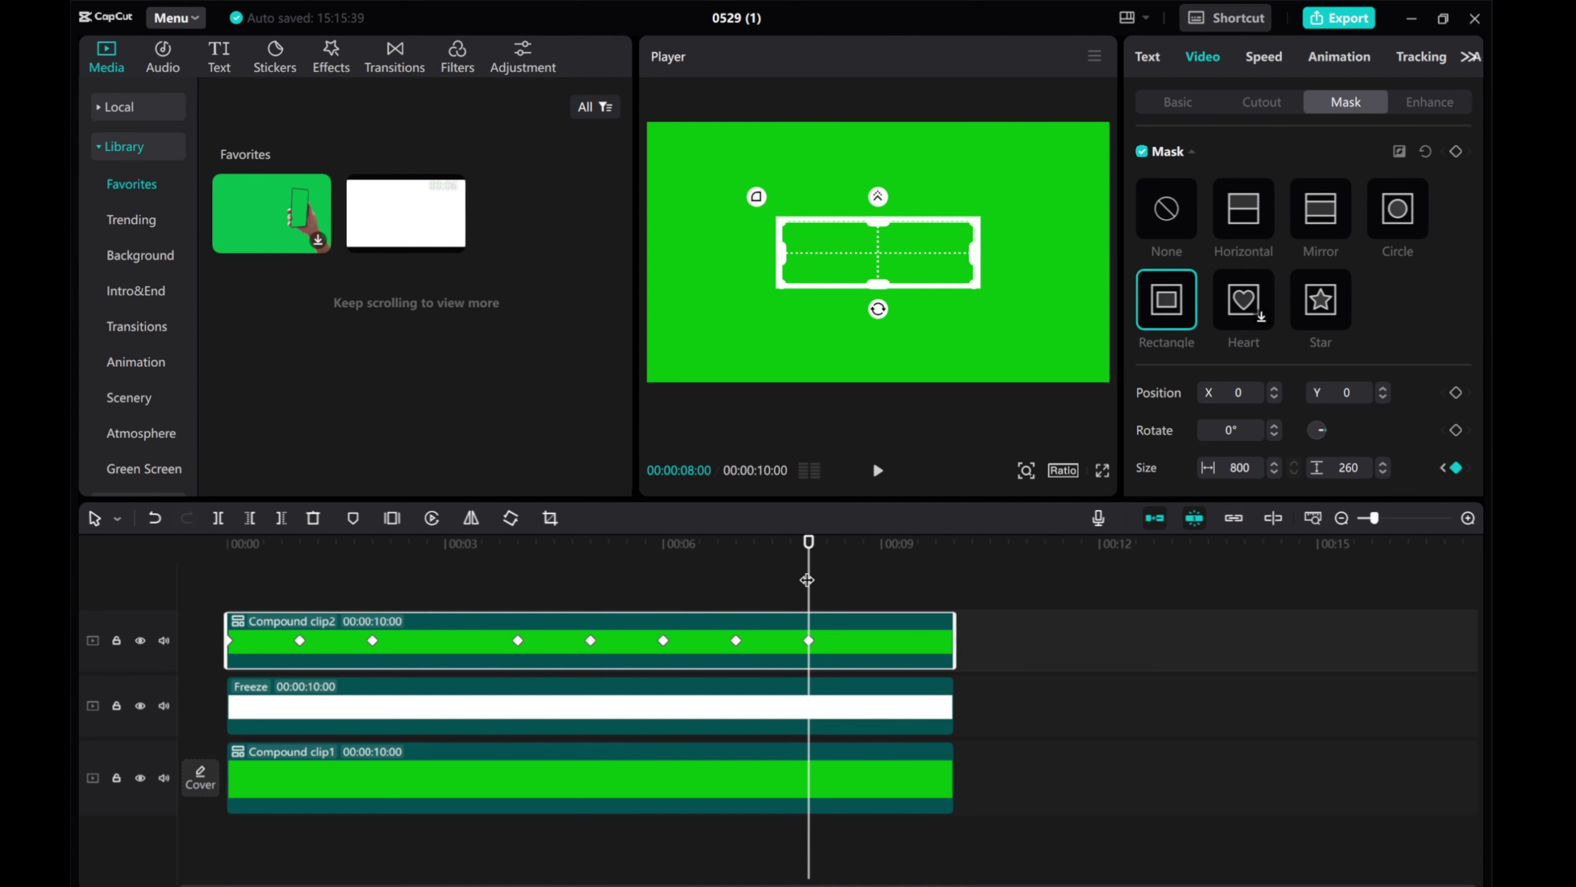
left_click_drag(806, 579, 137, 570)
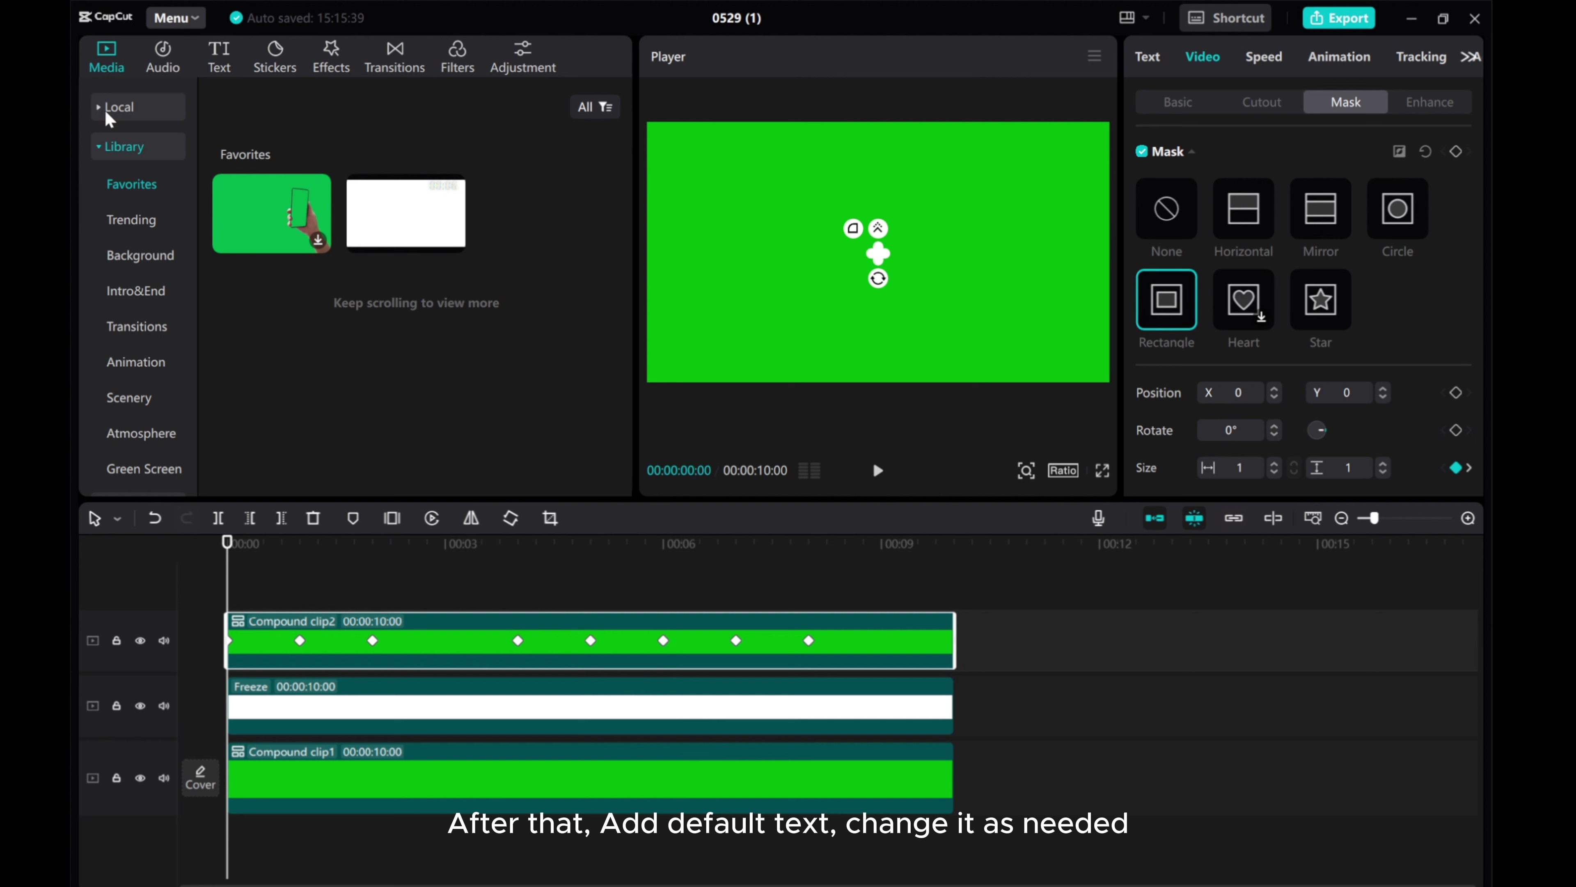
Add a Default text clip reading 'green screen' and switch it to all capitals.
left_click(215, 59)
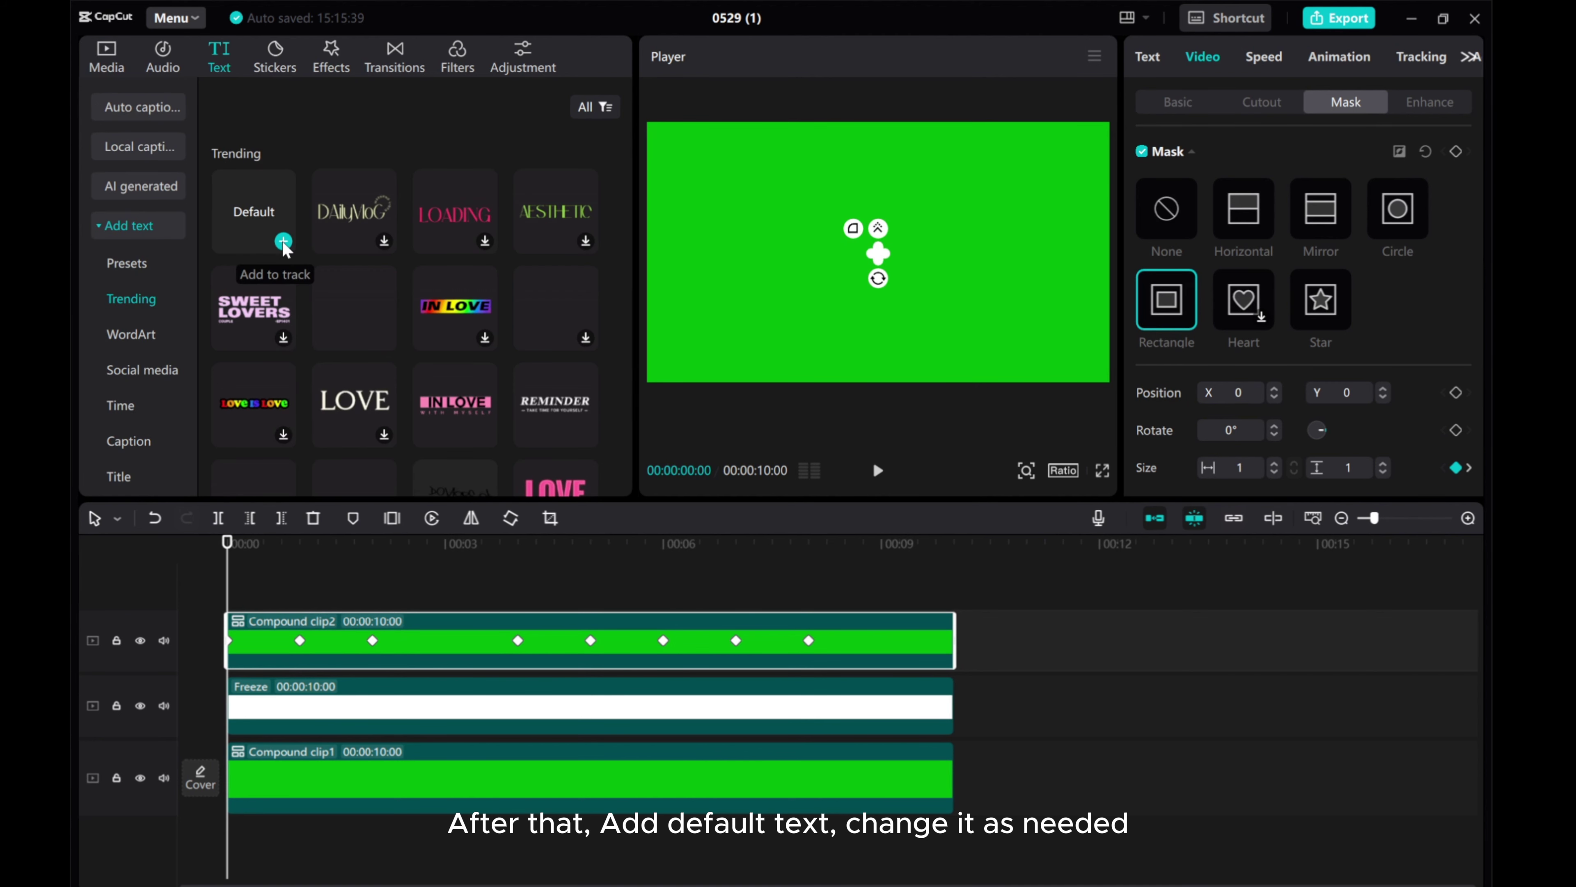
left_click(284, 241)
left_click(1246, 153)
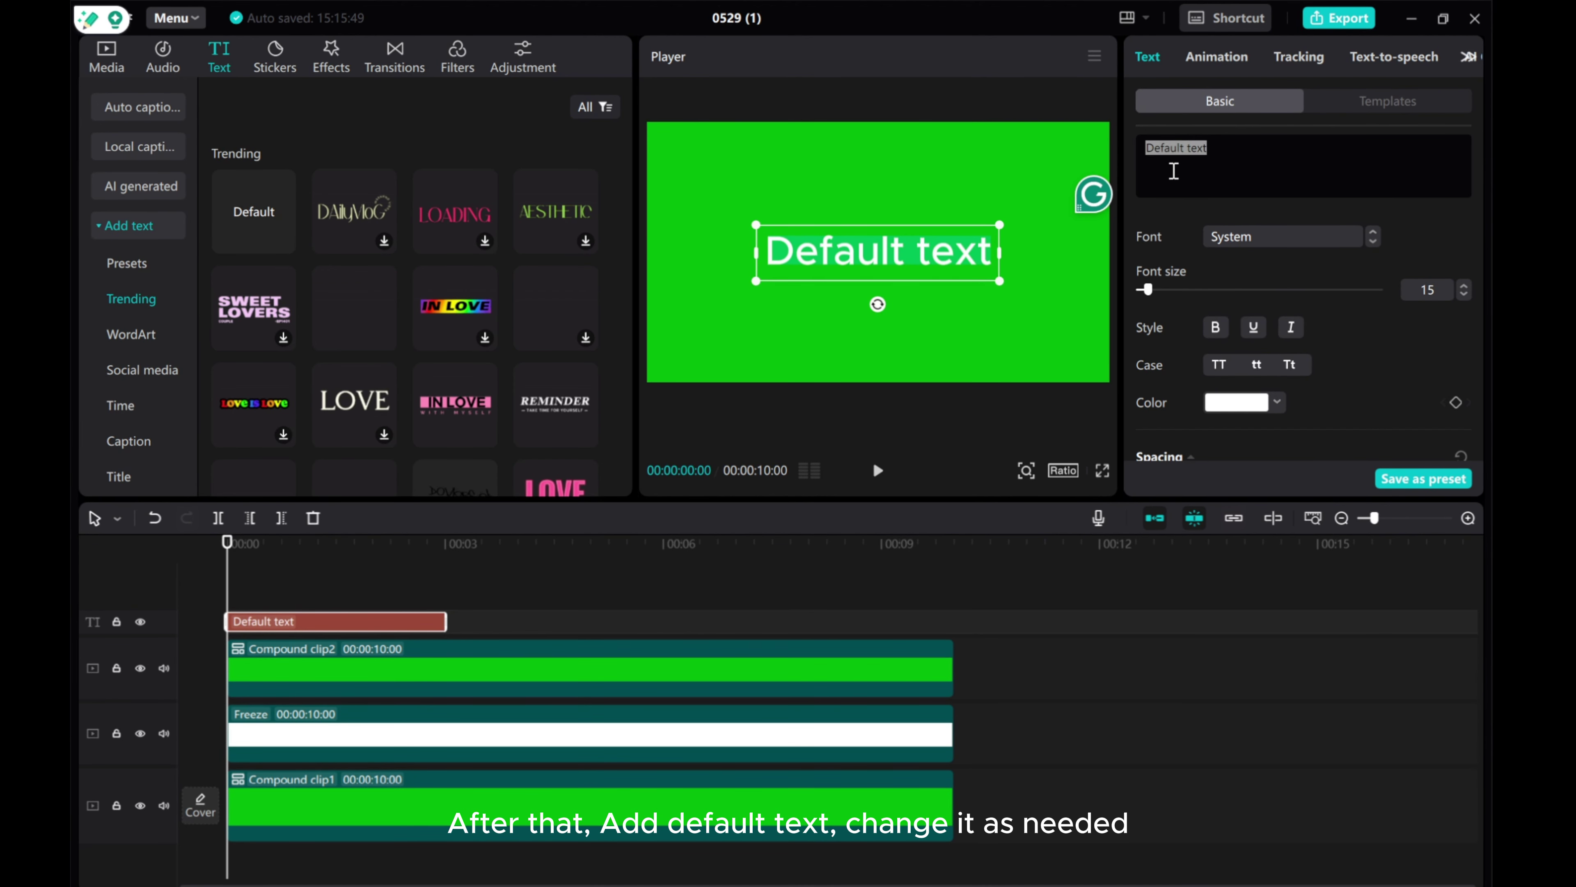
type("green screen")
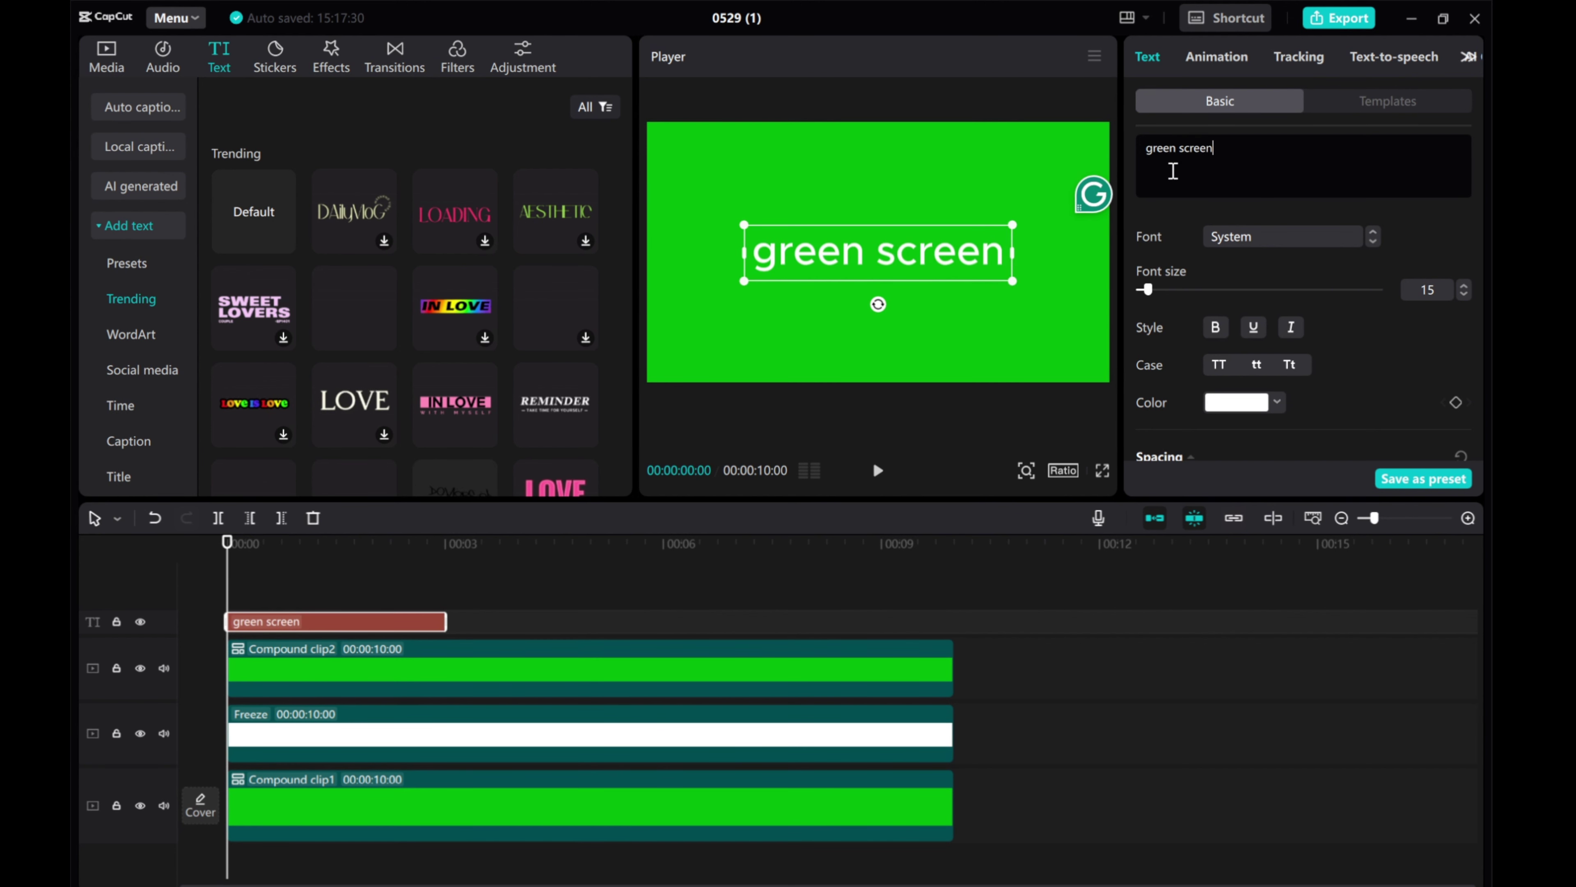
left_click(1219, 364)
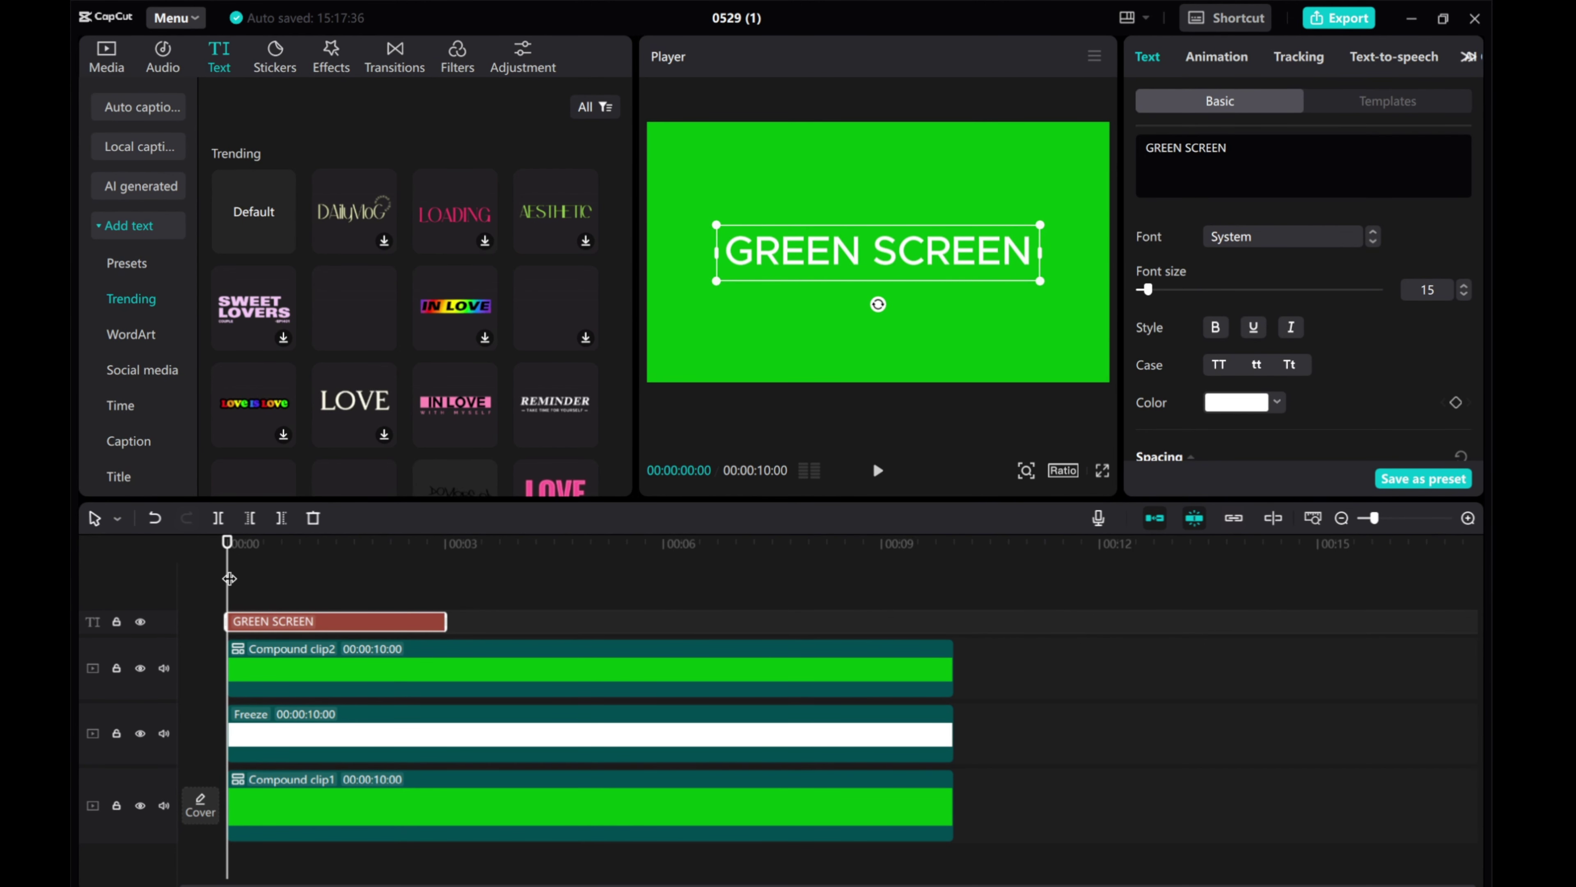
Trim the text clip to span 1–5 s and delete SCREEN so it reads GREEN.
left_click_drag(238, 576, 518, 575)
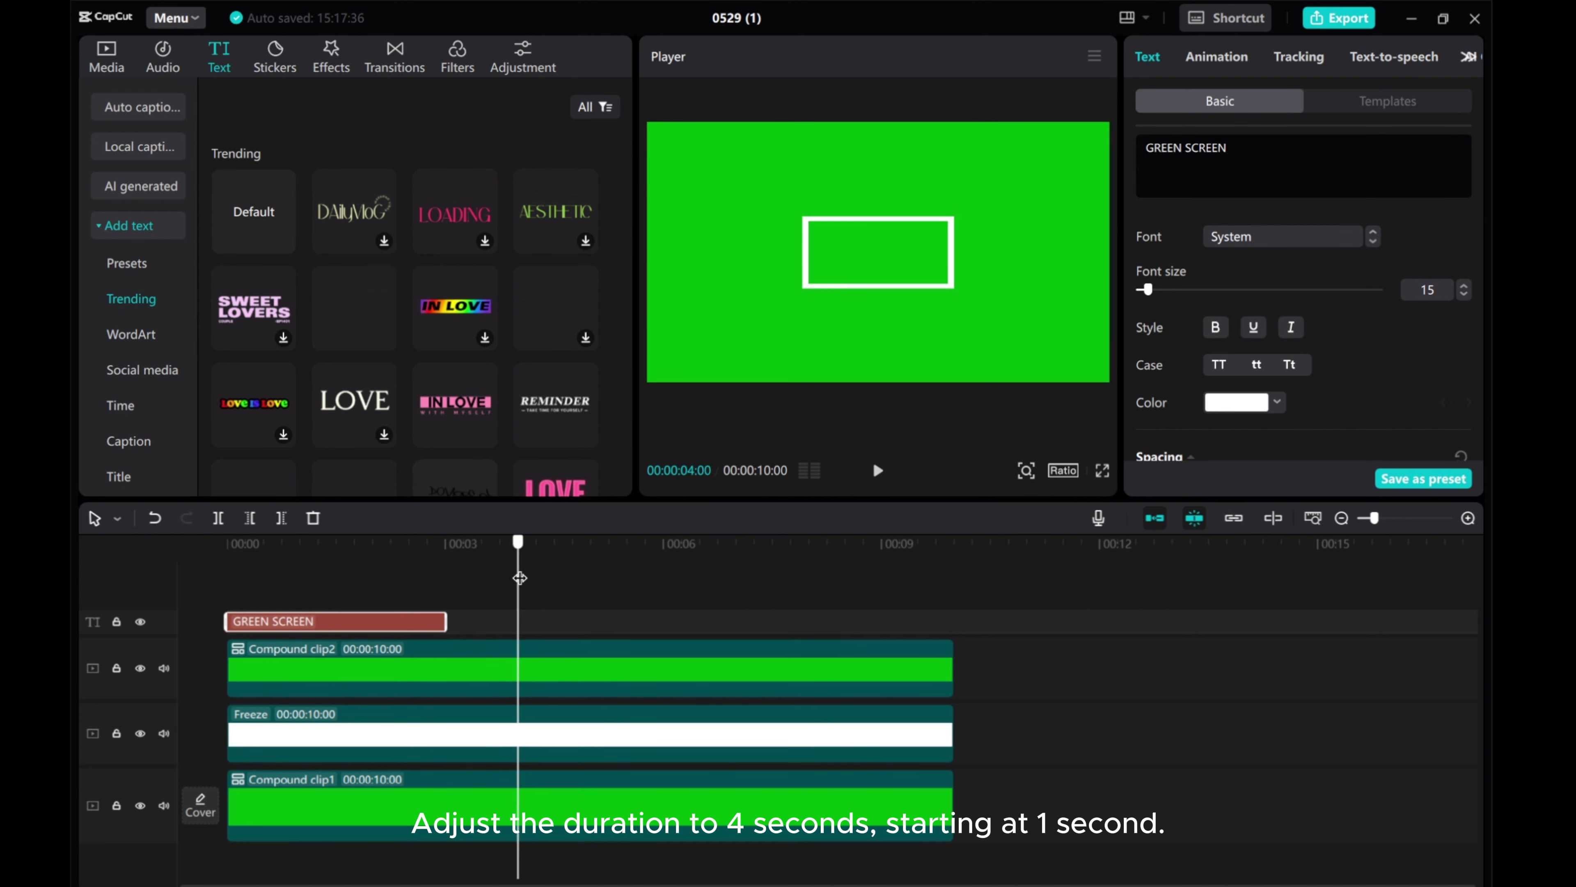
left_click_drag(446, 621, 406, 624)
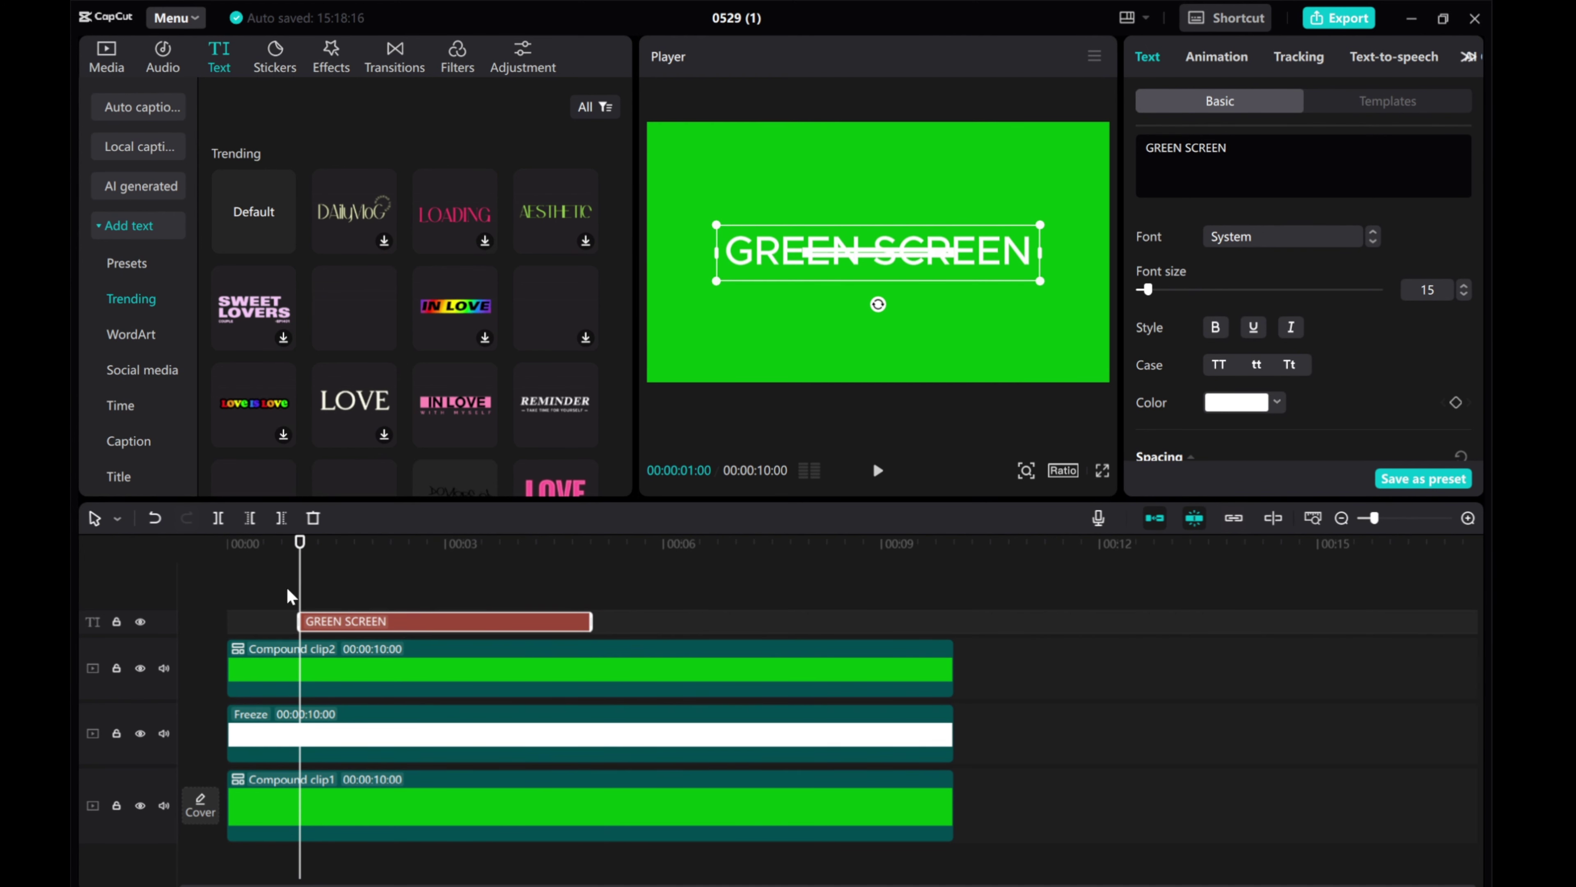
left_click_drag(299, 588, 395, 589)
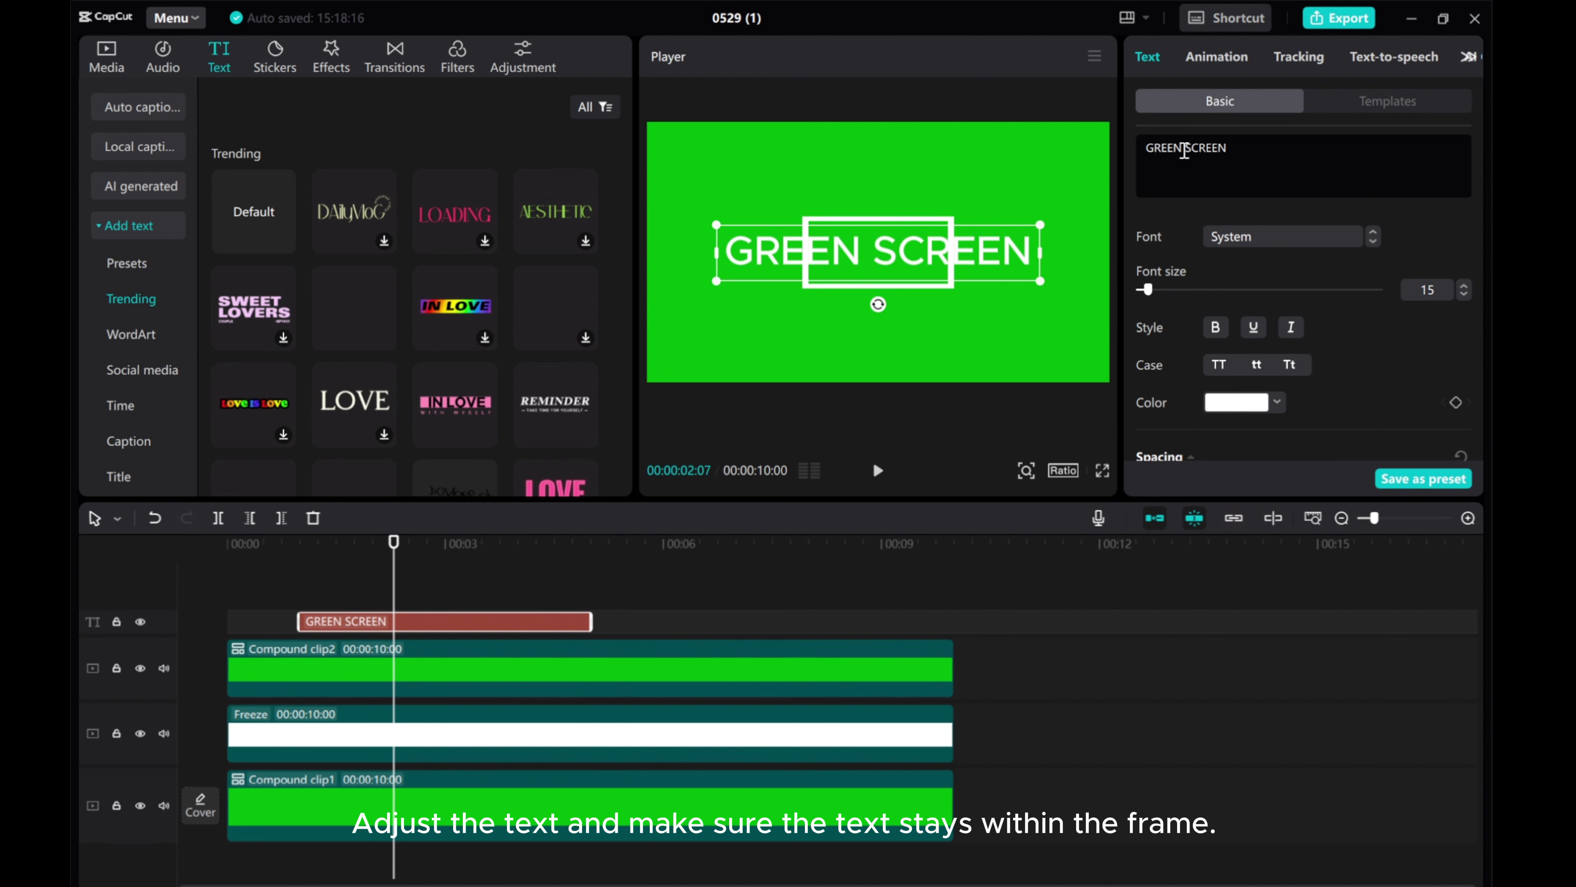
left_click_drag(1185, 151, 1277, 151)
key("BackSpace")
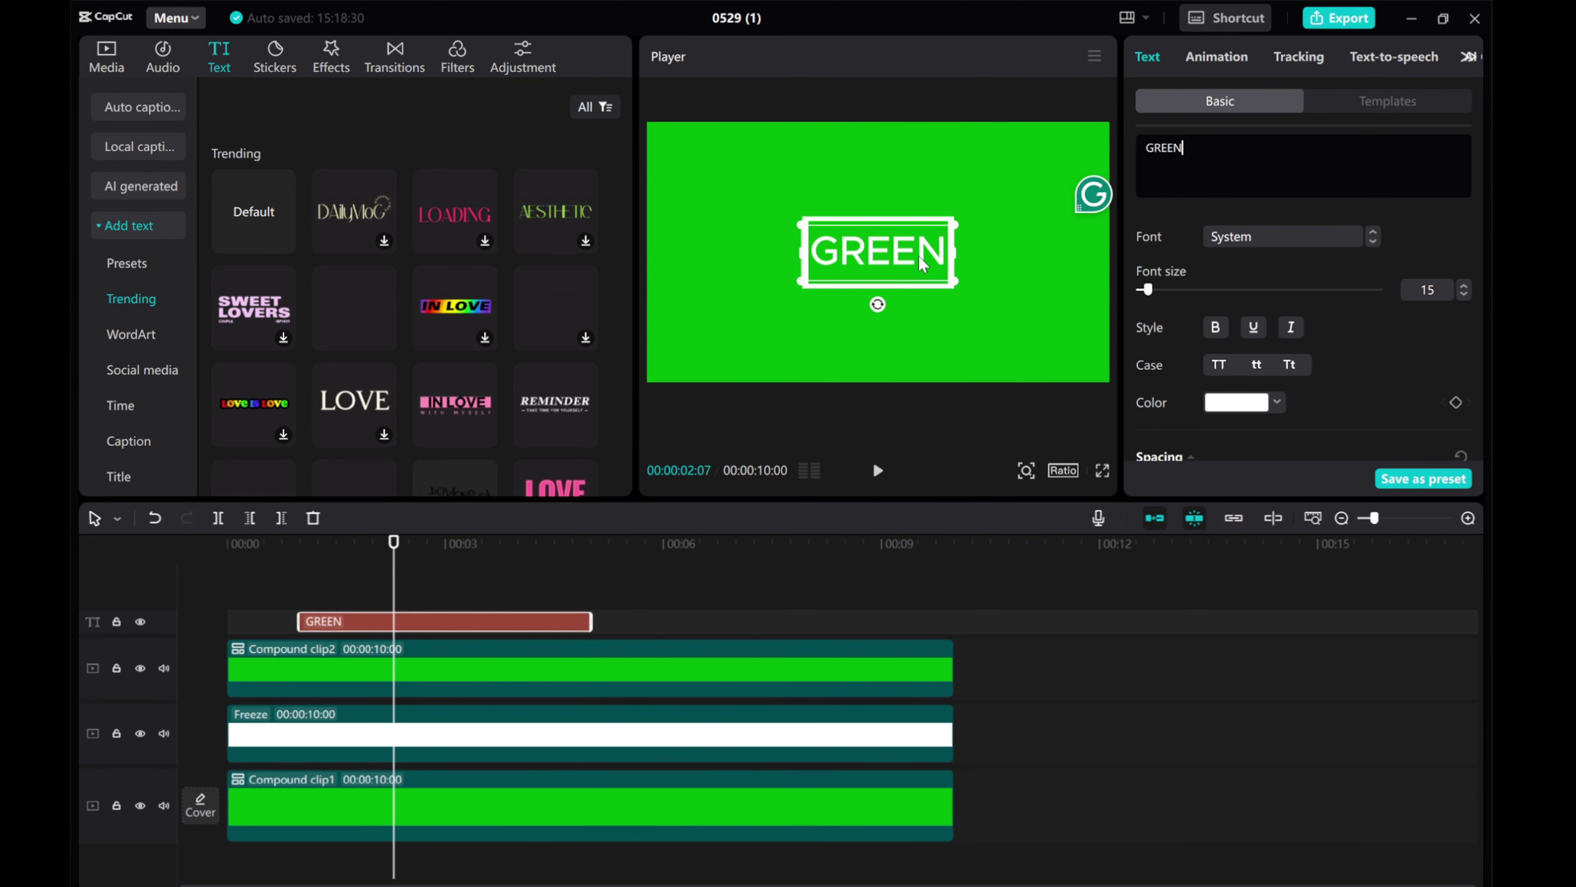
Copy the GREEN text clip and paste it at 7 s, trimmed to end at 10 s.
right_click(345, 614)
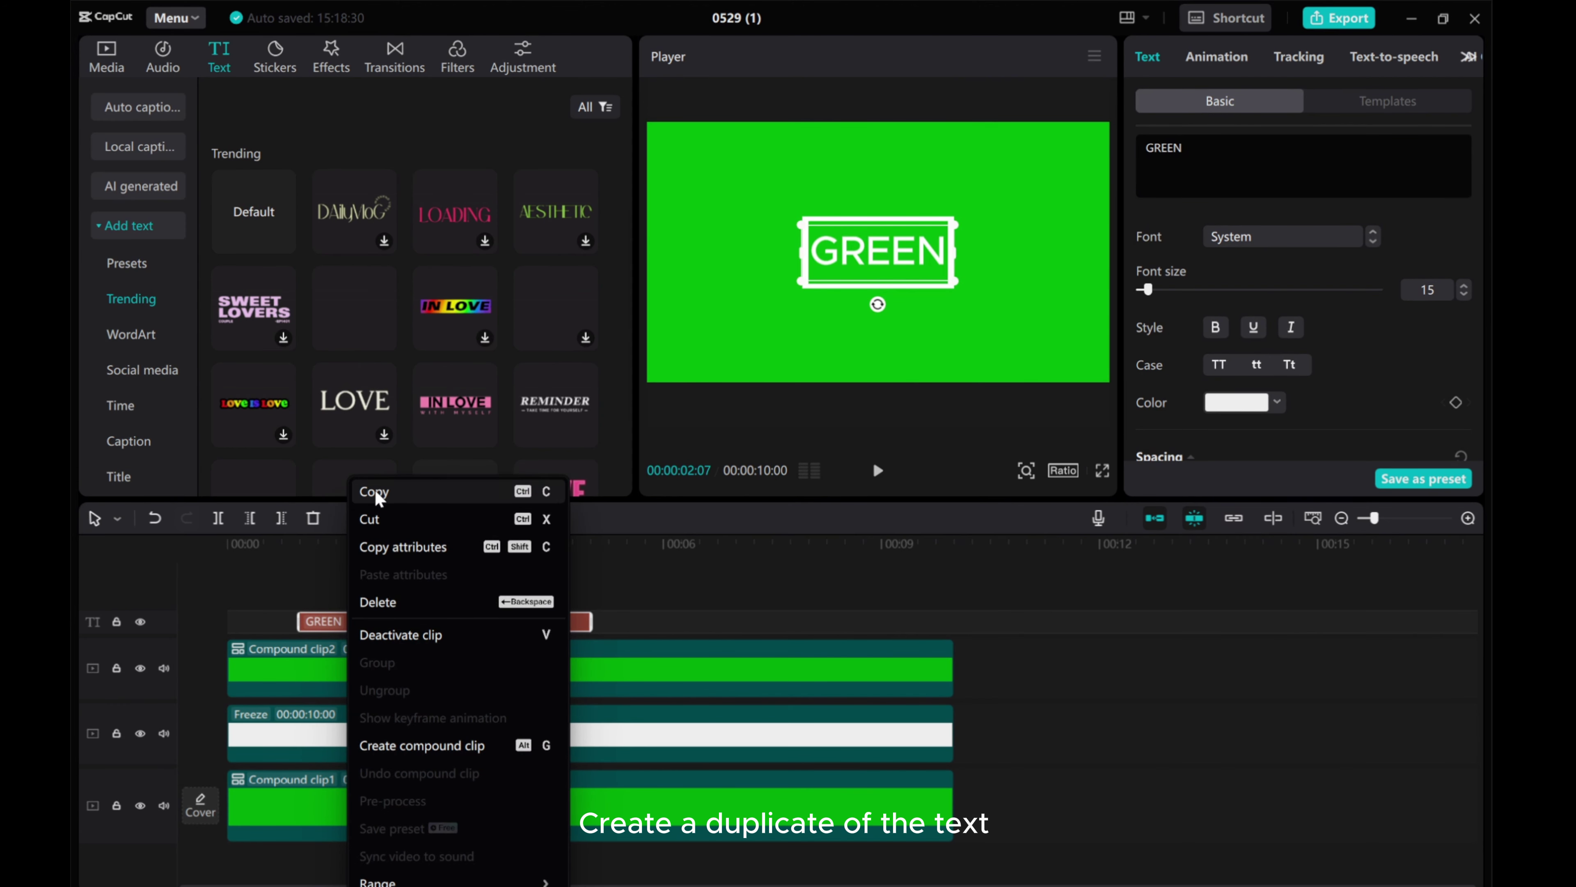
left_click(375, 490)
right_click(353, 616)
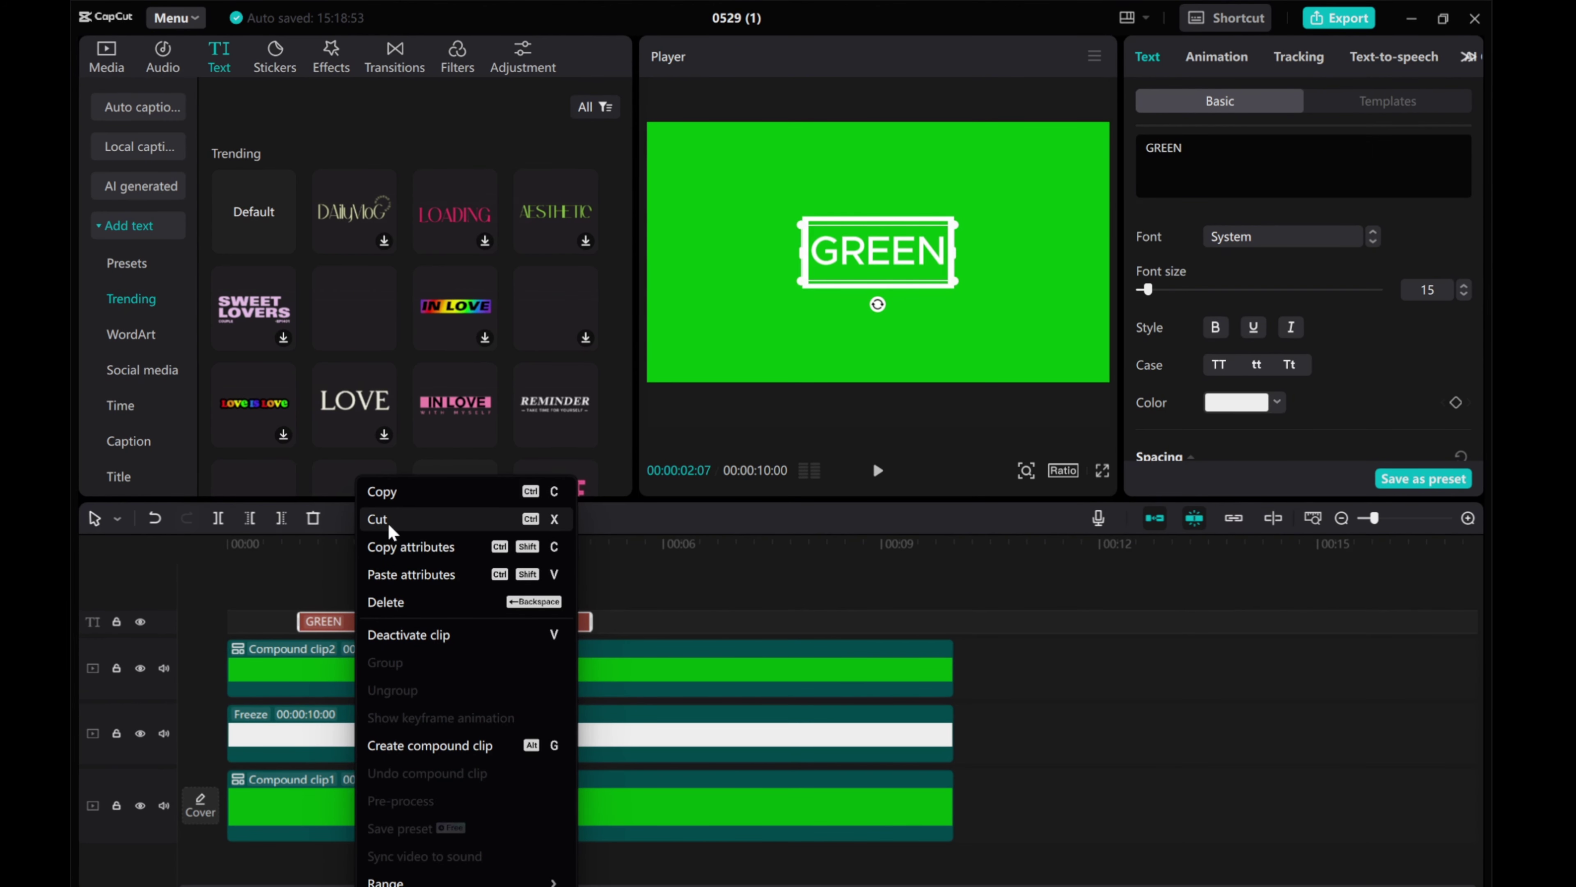
left_click(407, 587)
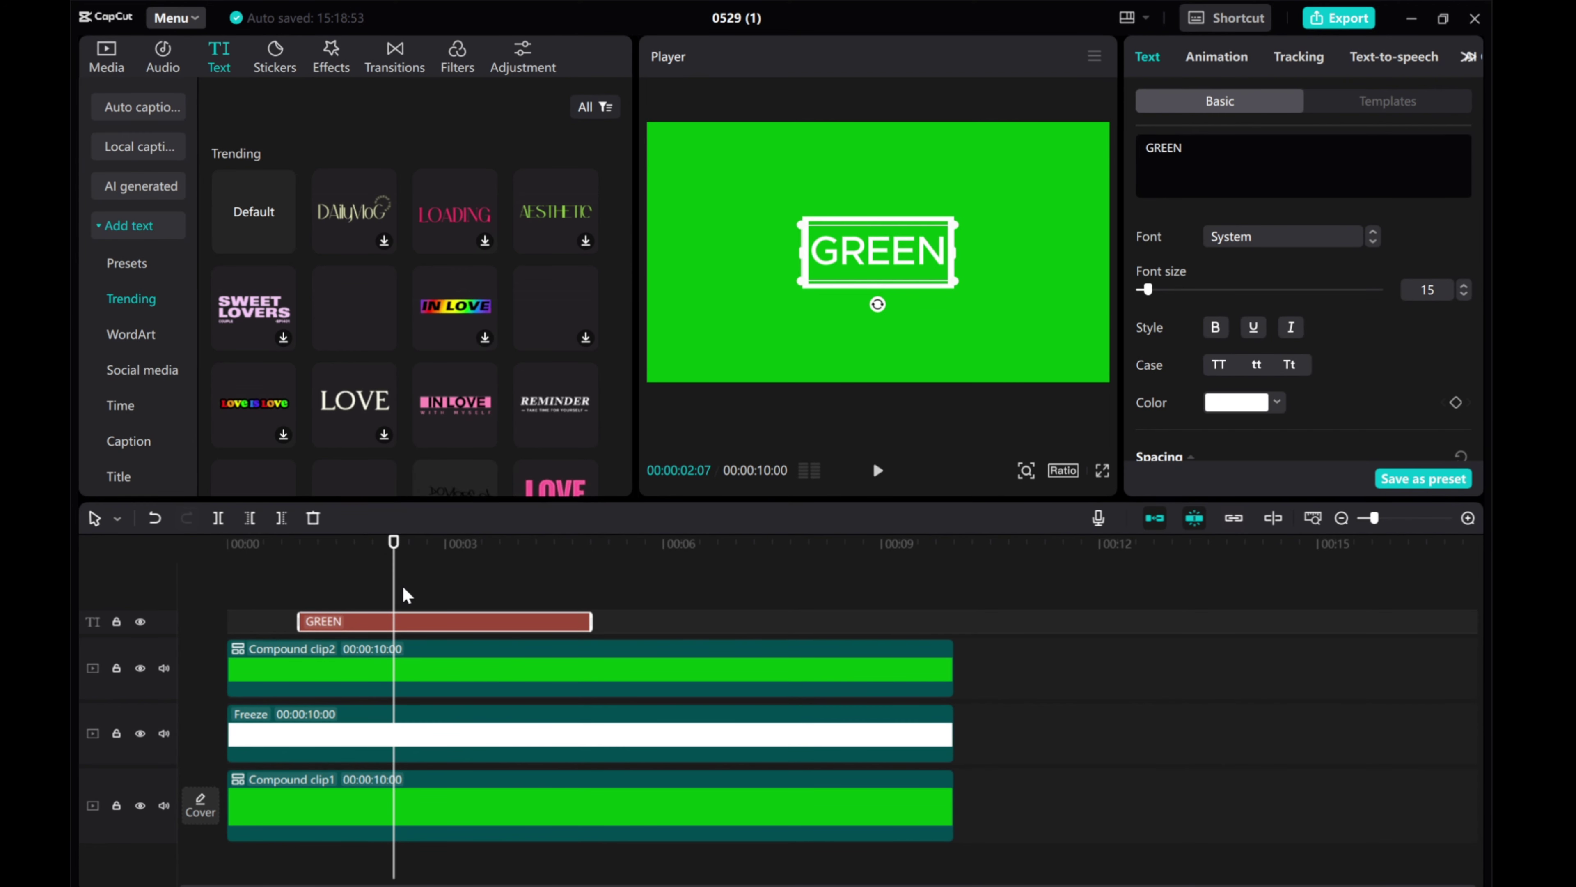
left_click_drag(605, 585, 737, 580)
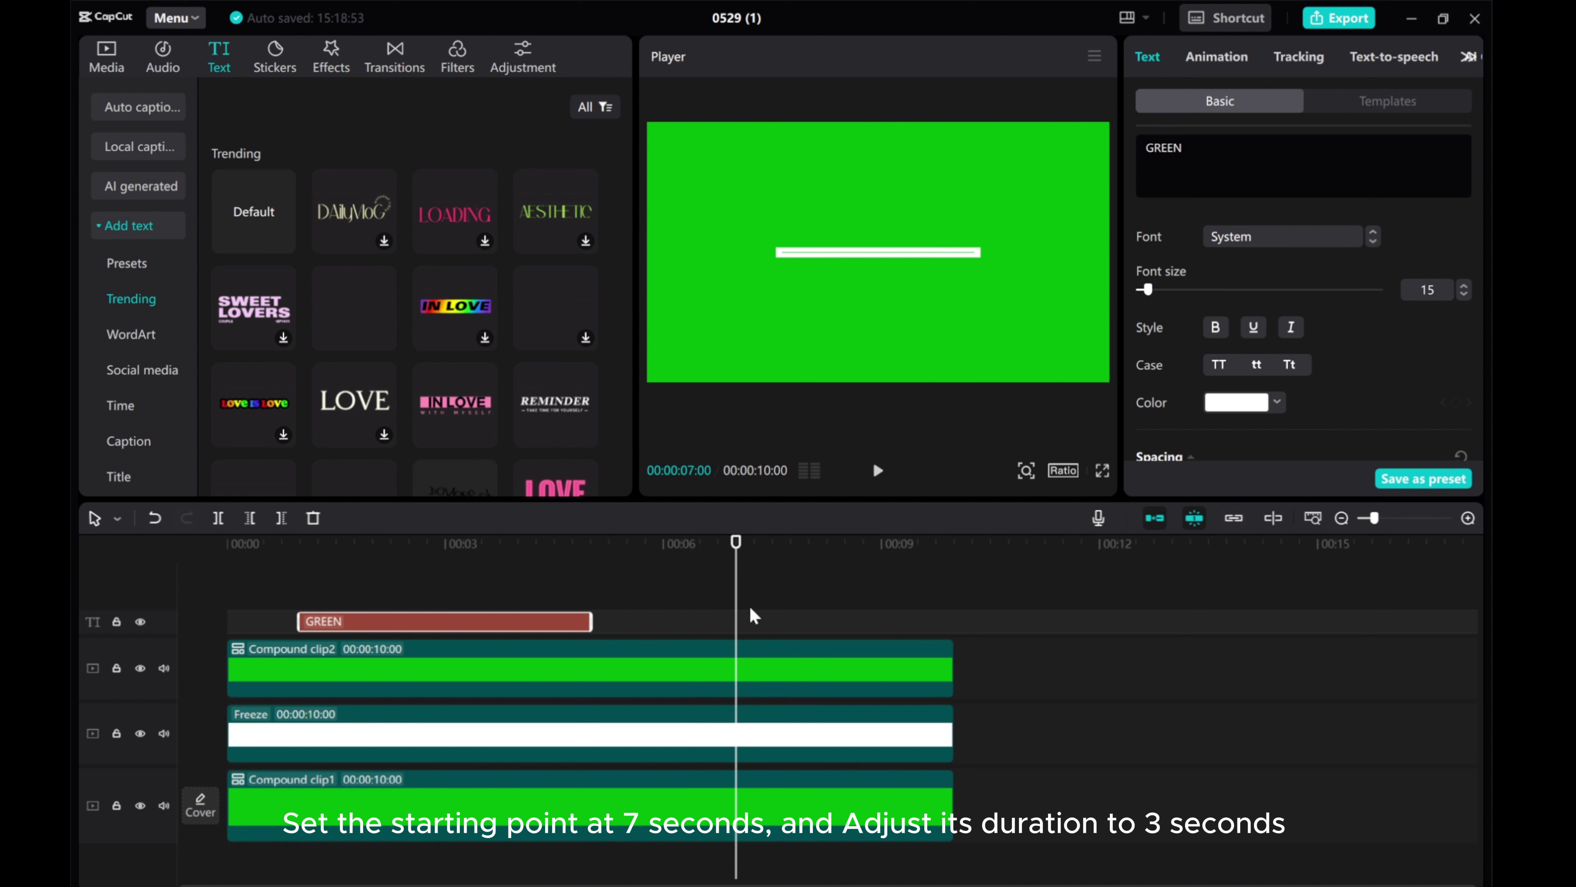
right_click(753, 623)
left_click(772, 631)
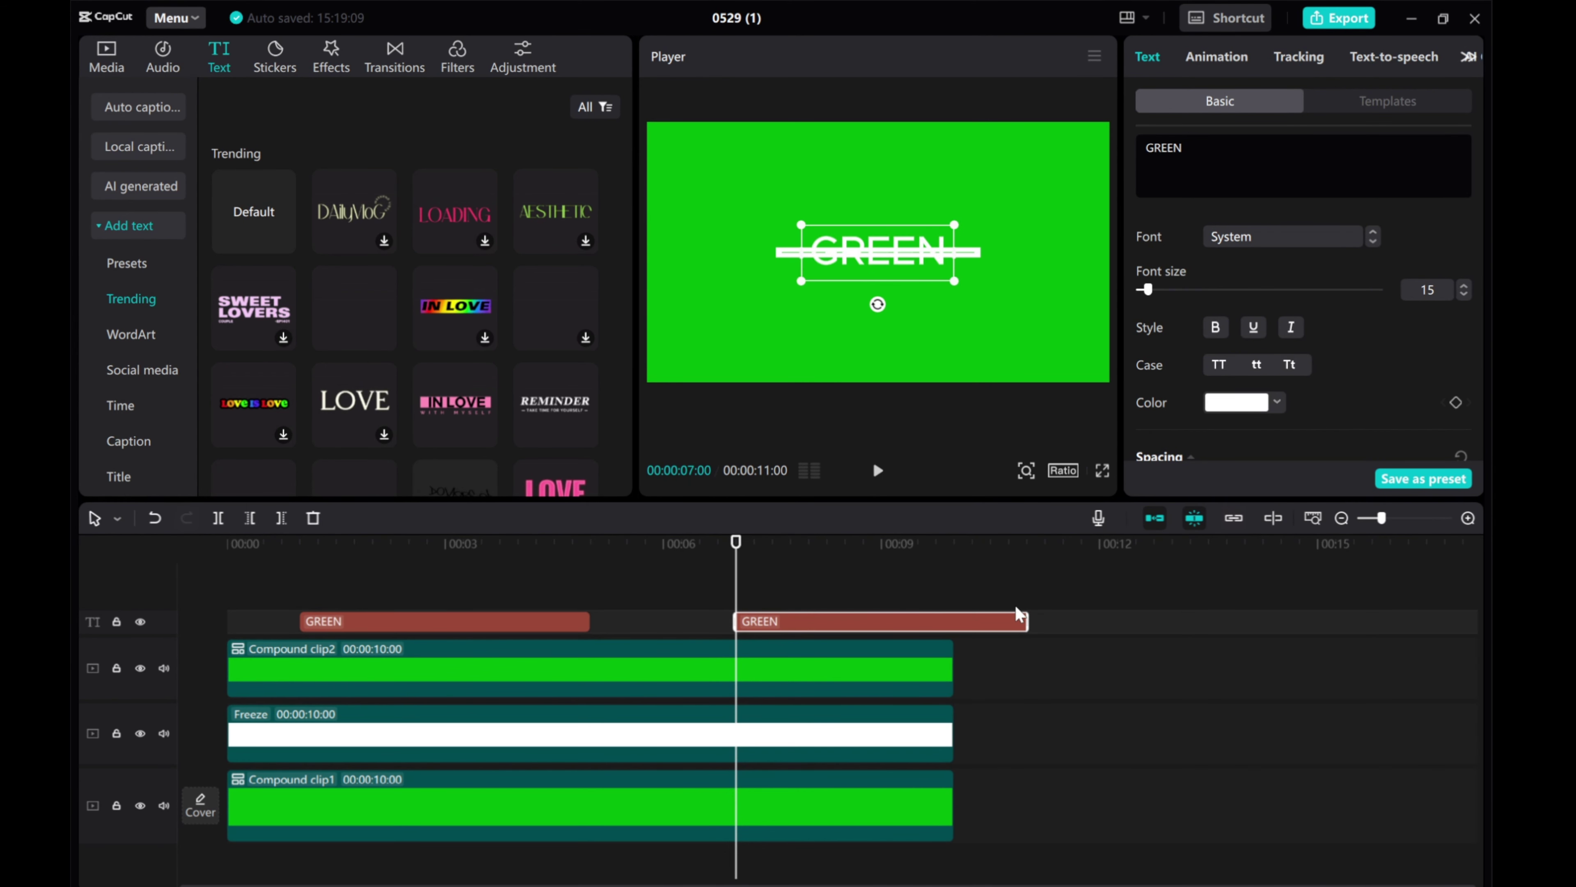
left_click_drag(1028, 622, 956, 624)
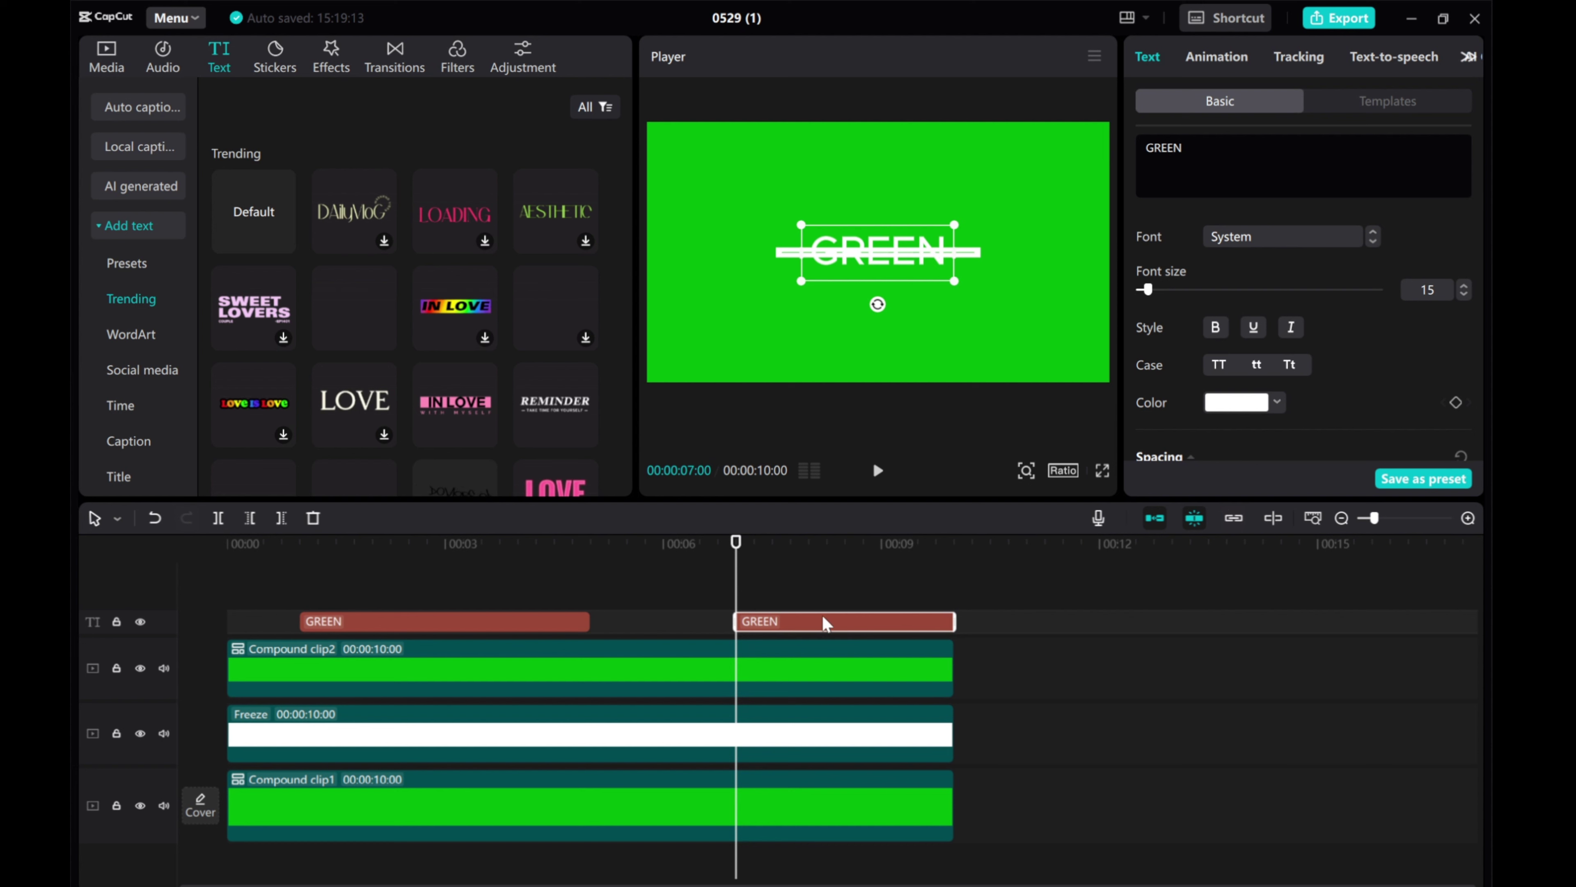
left_click_drag(741, 584, 805, 582)
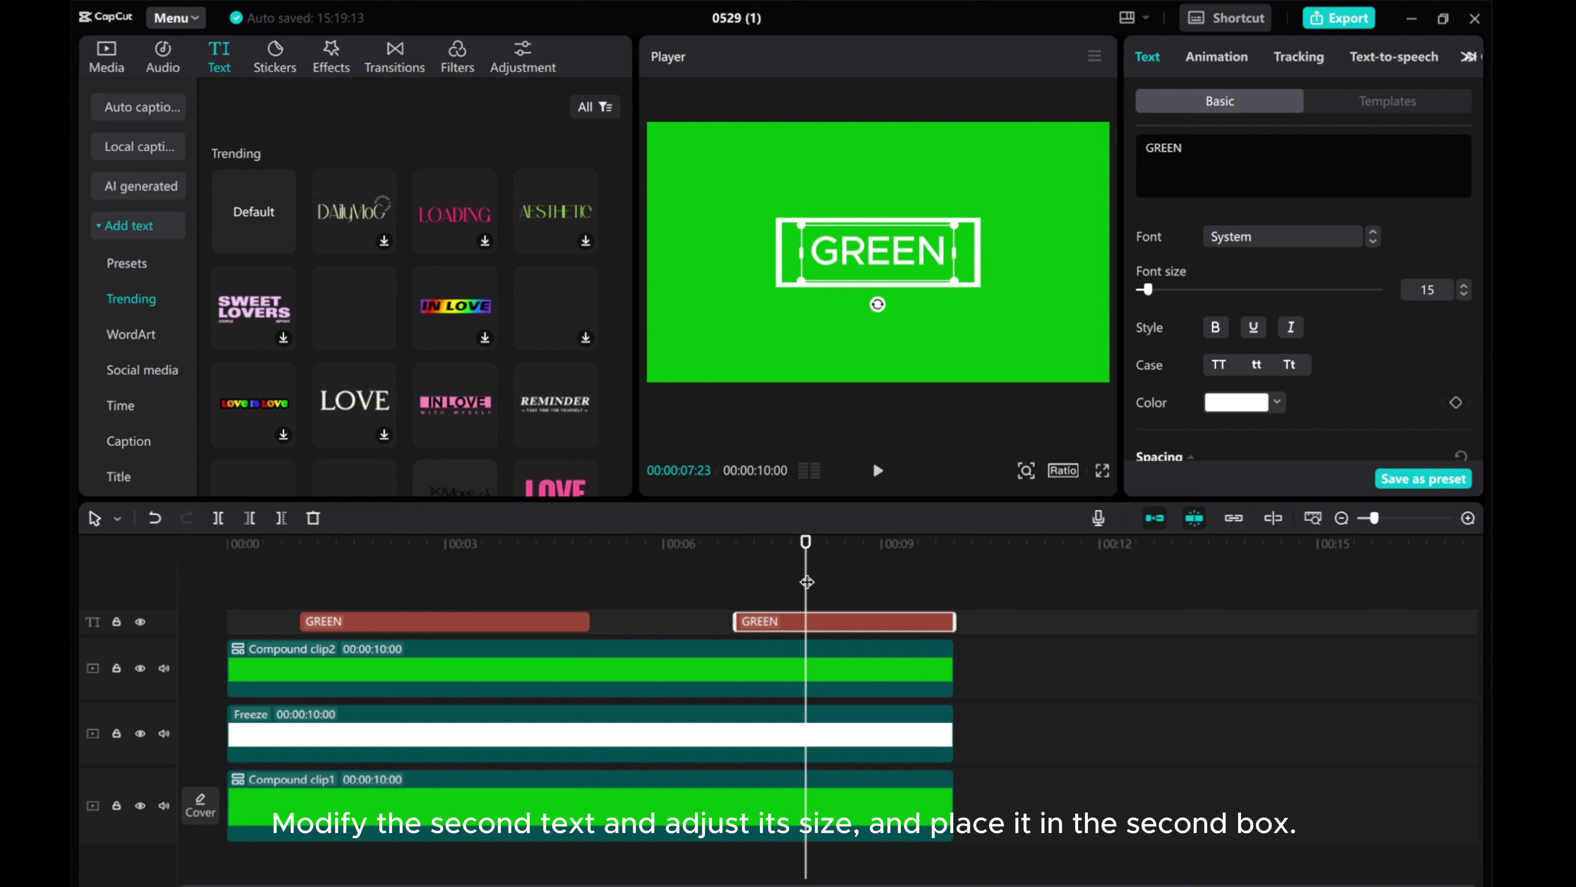
Change the copy's text to 'SCREEN' in capitals and scale it to fit the white frame.
left_click_drag(1188, 149, 1122, 142)
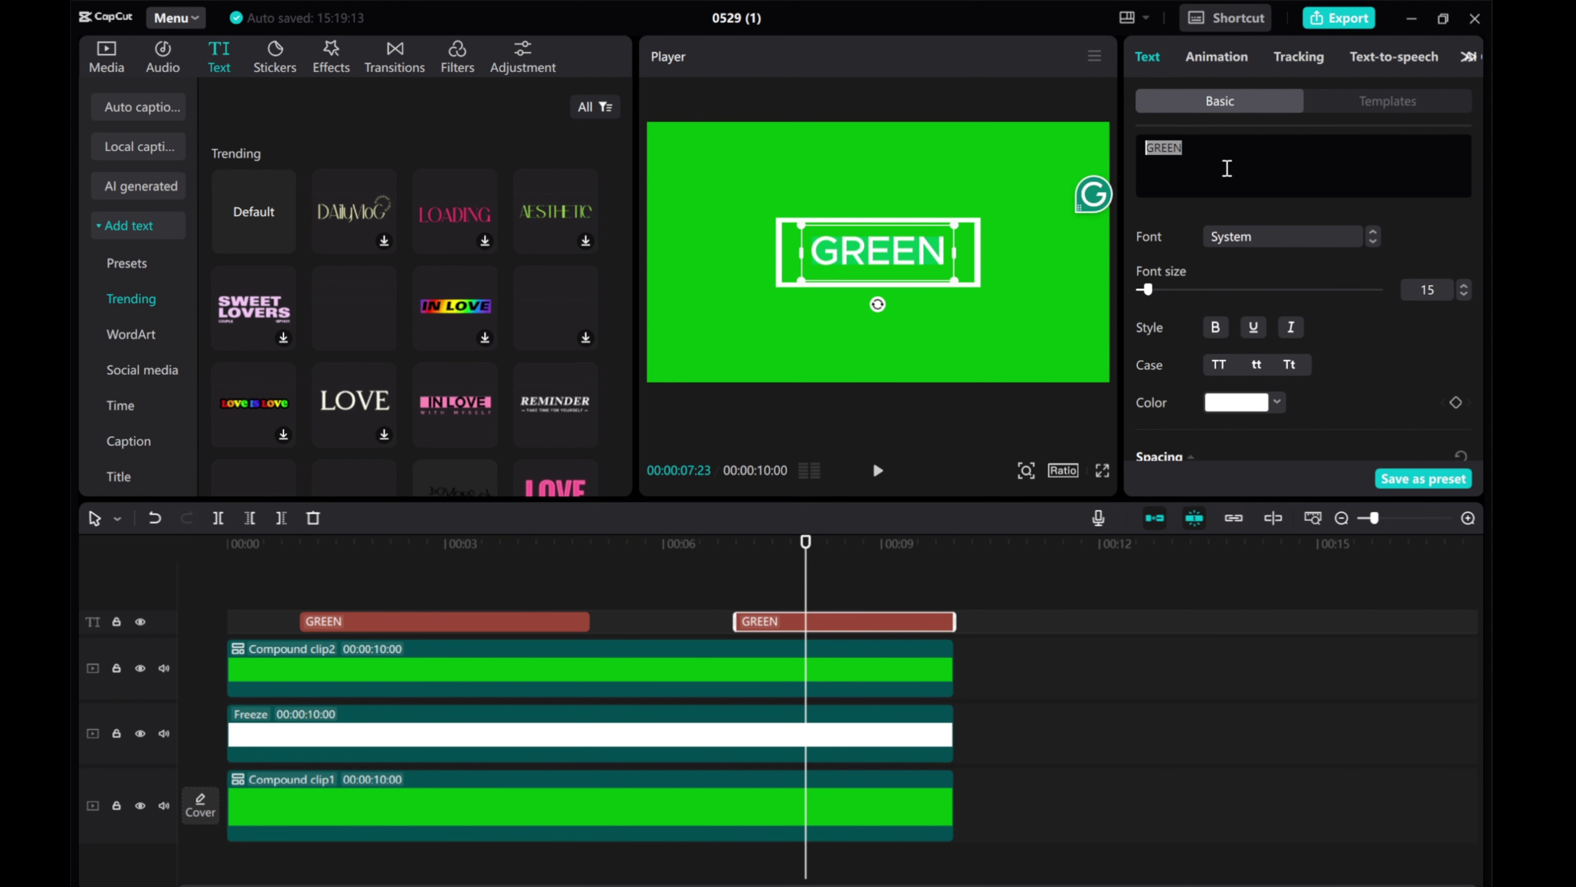
type("S")
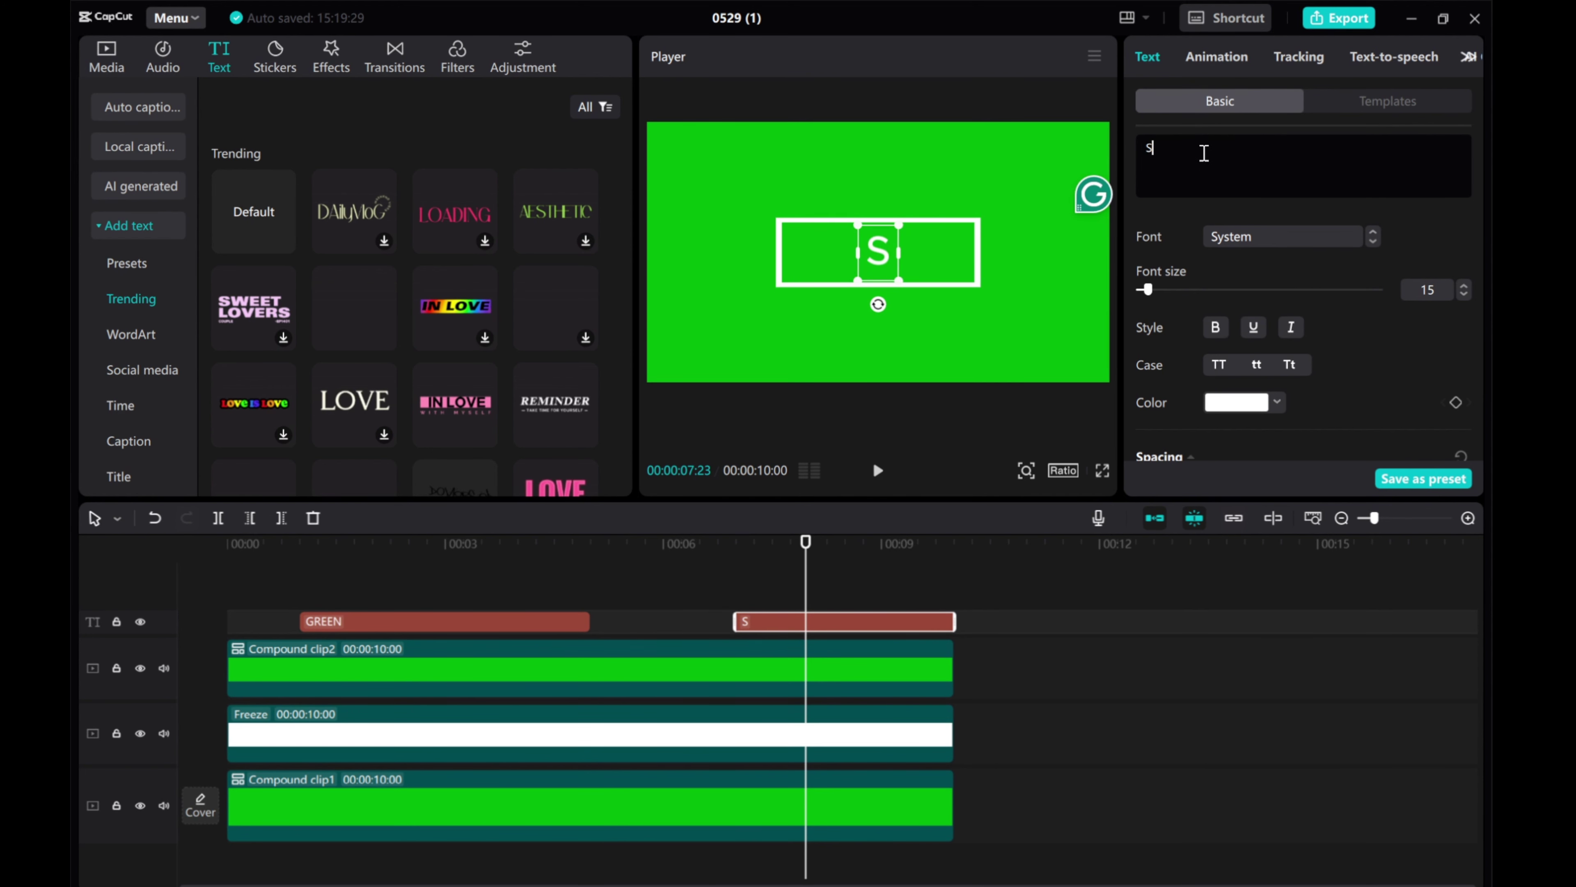
type("creen")
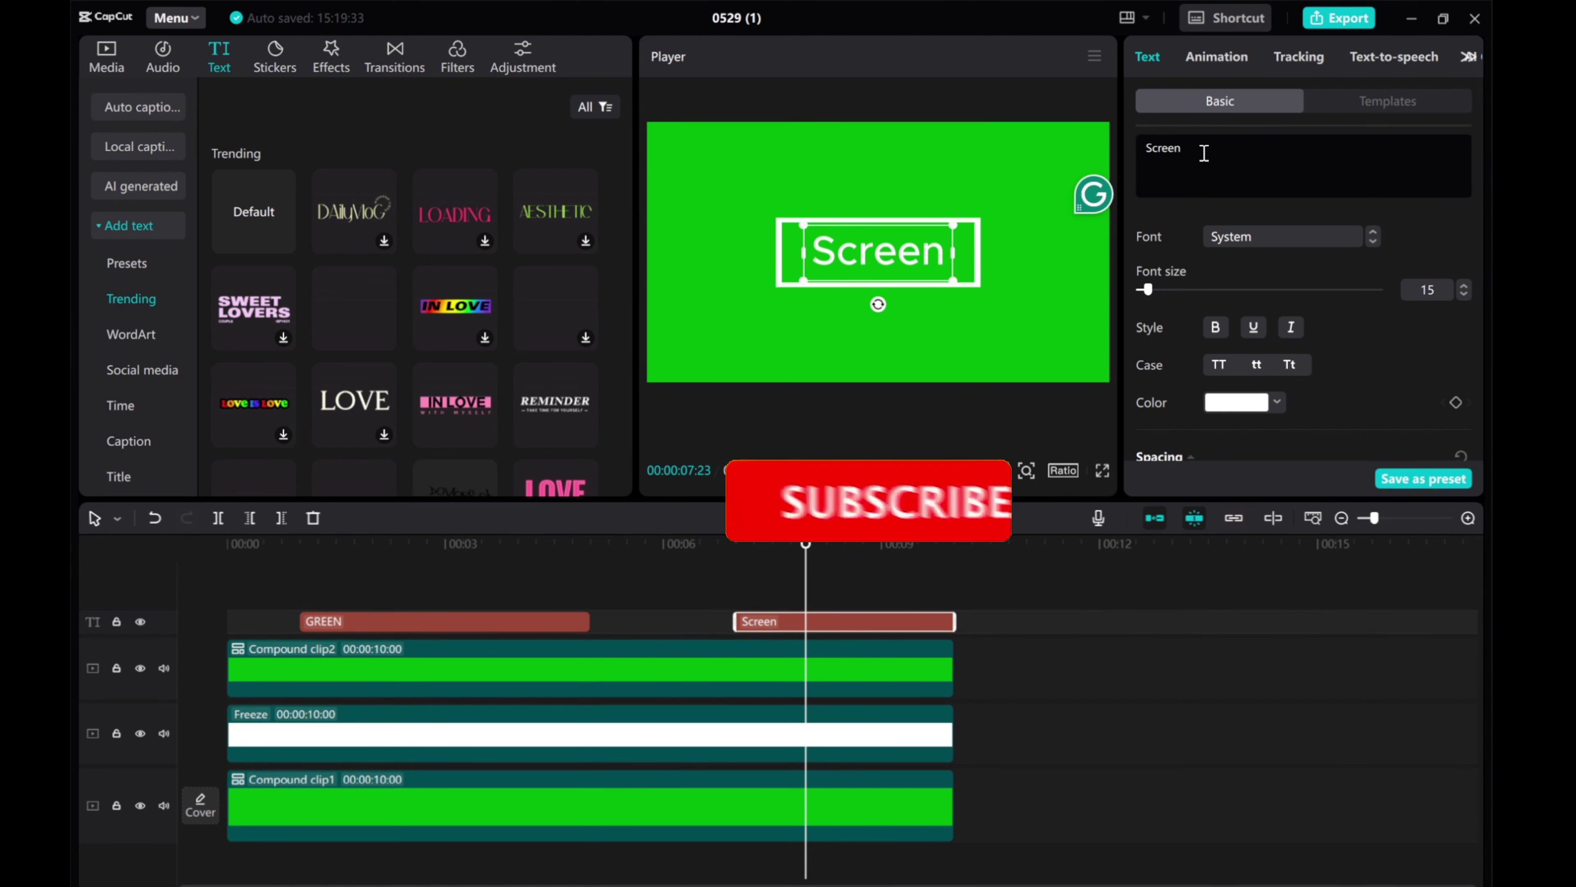
left_click_drag(799, 286, 767, 292)
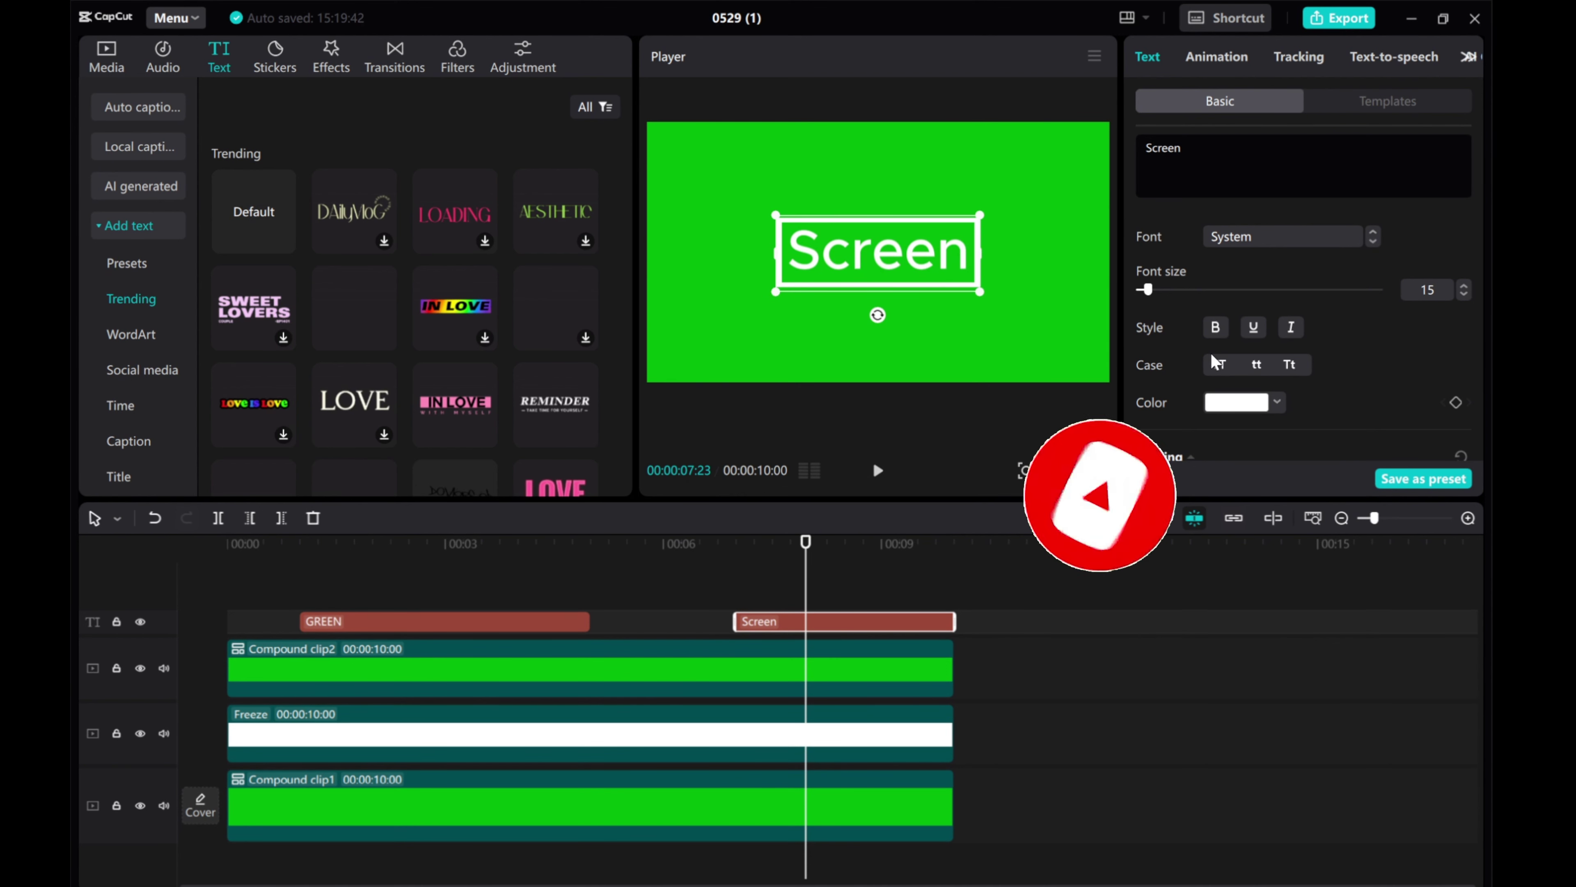
left_click(1219, 364)
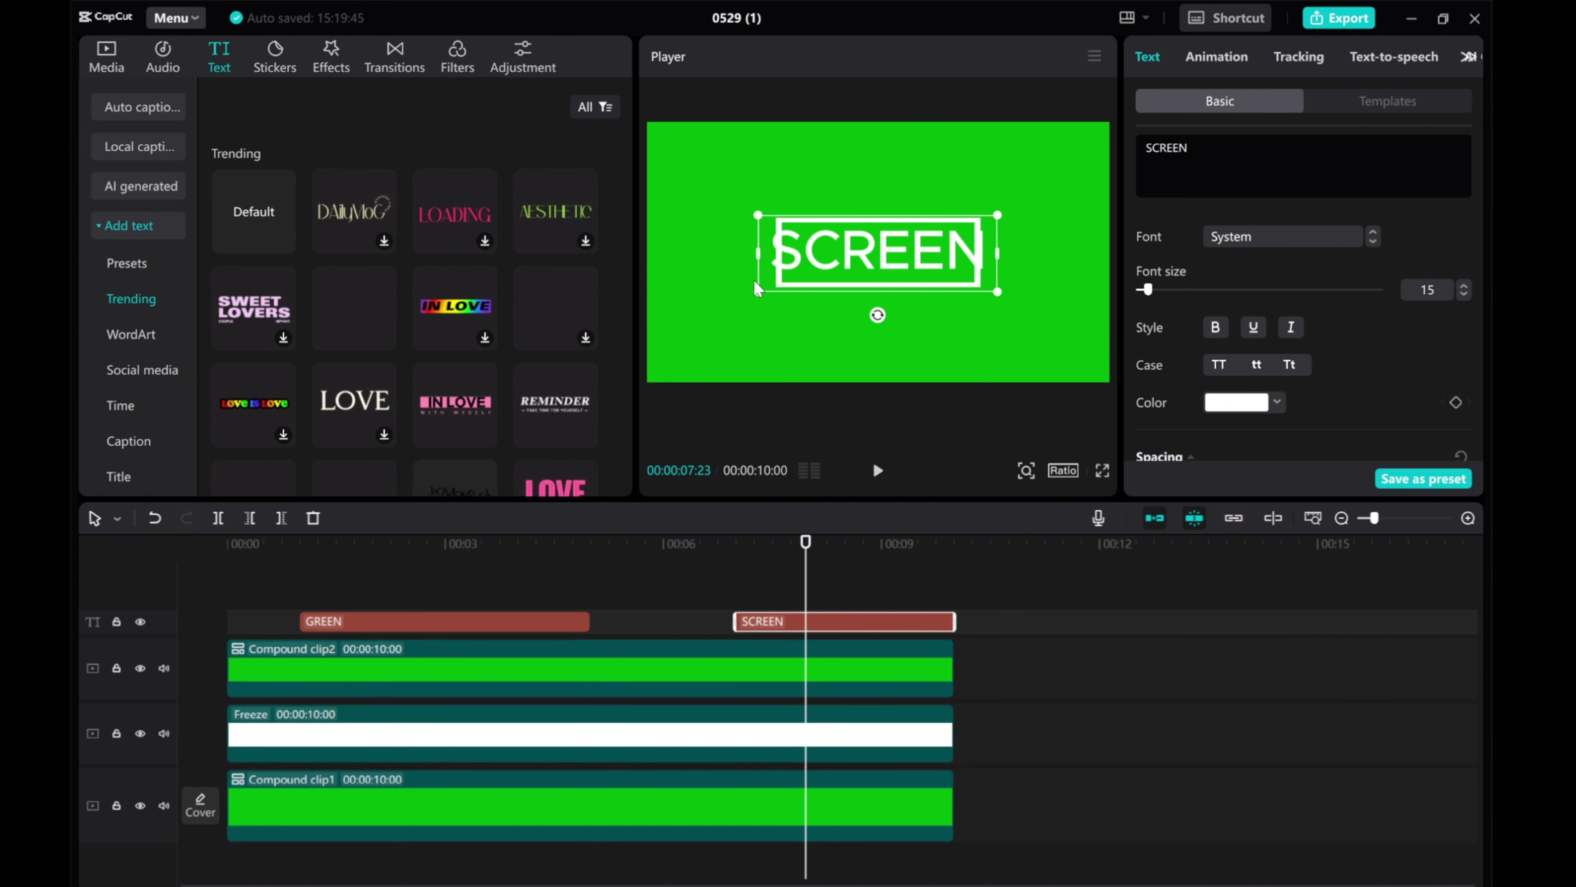
left_click_drag(758, 289, 788, 286)
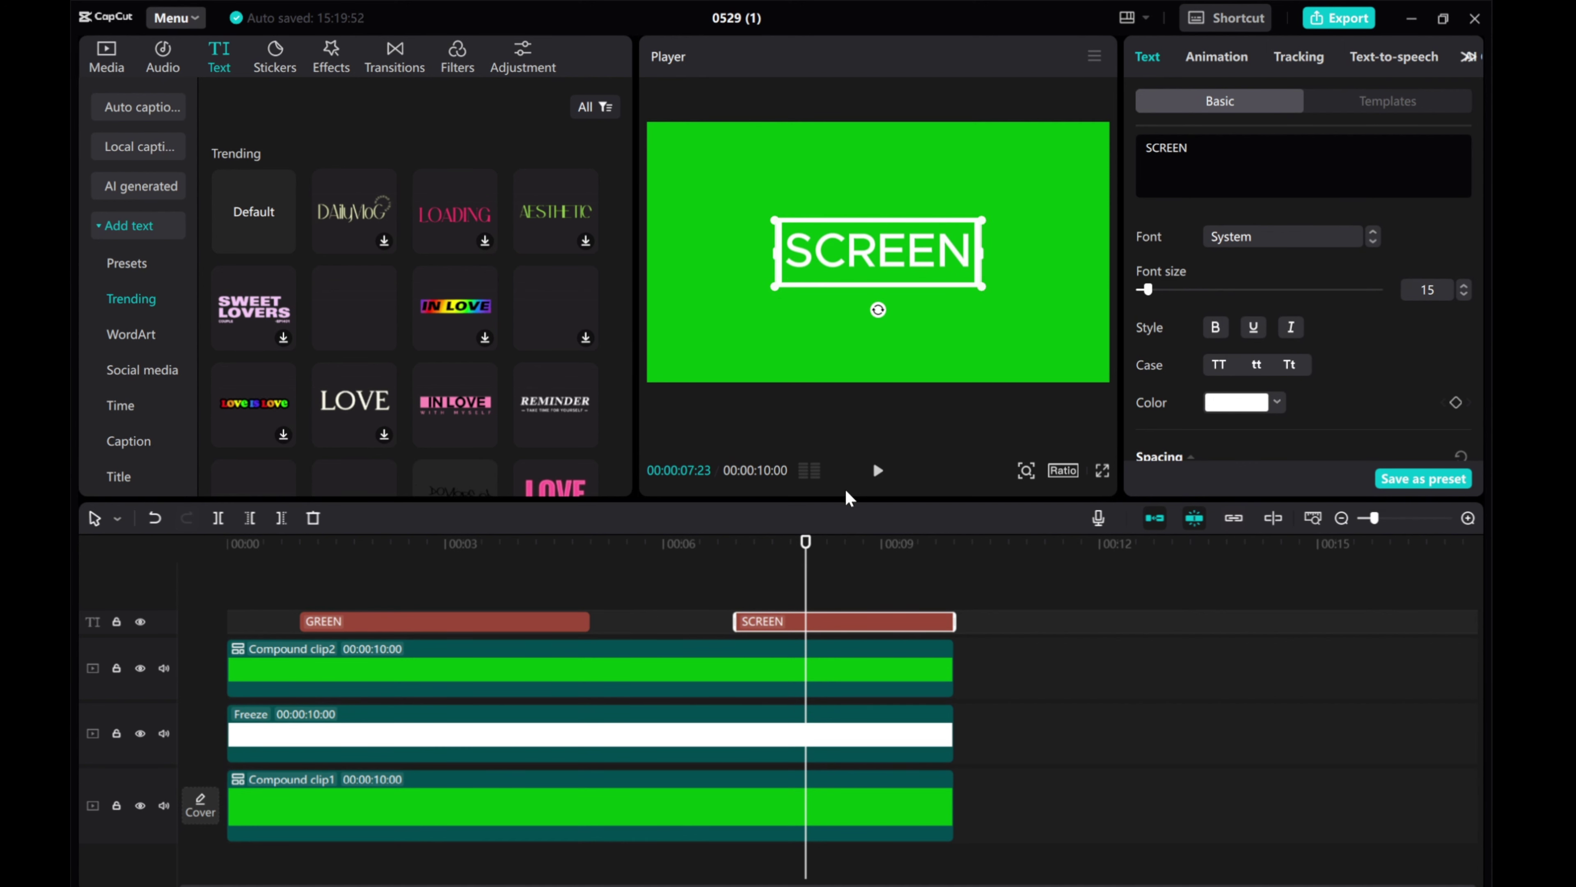
left_click(545, 626)
left_click_drag(804, 562, 451, 568)
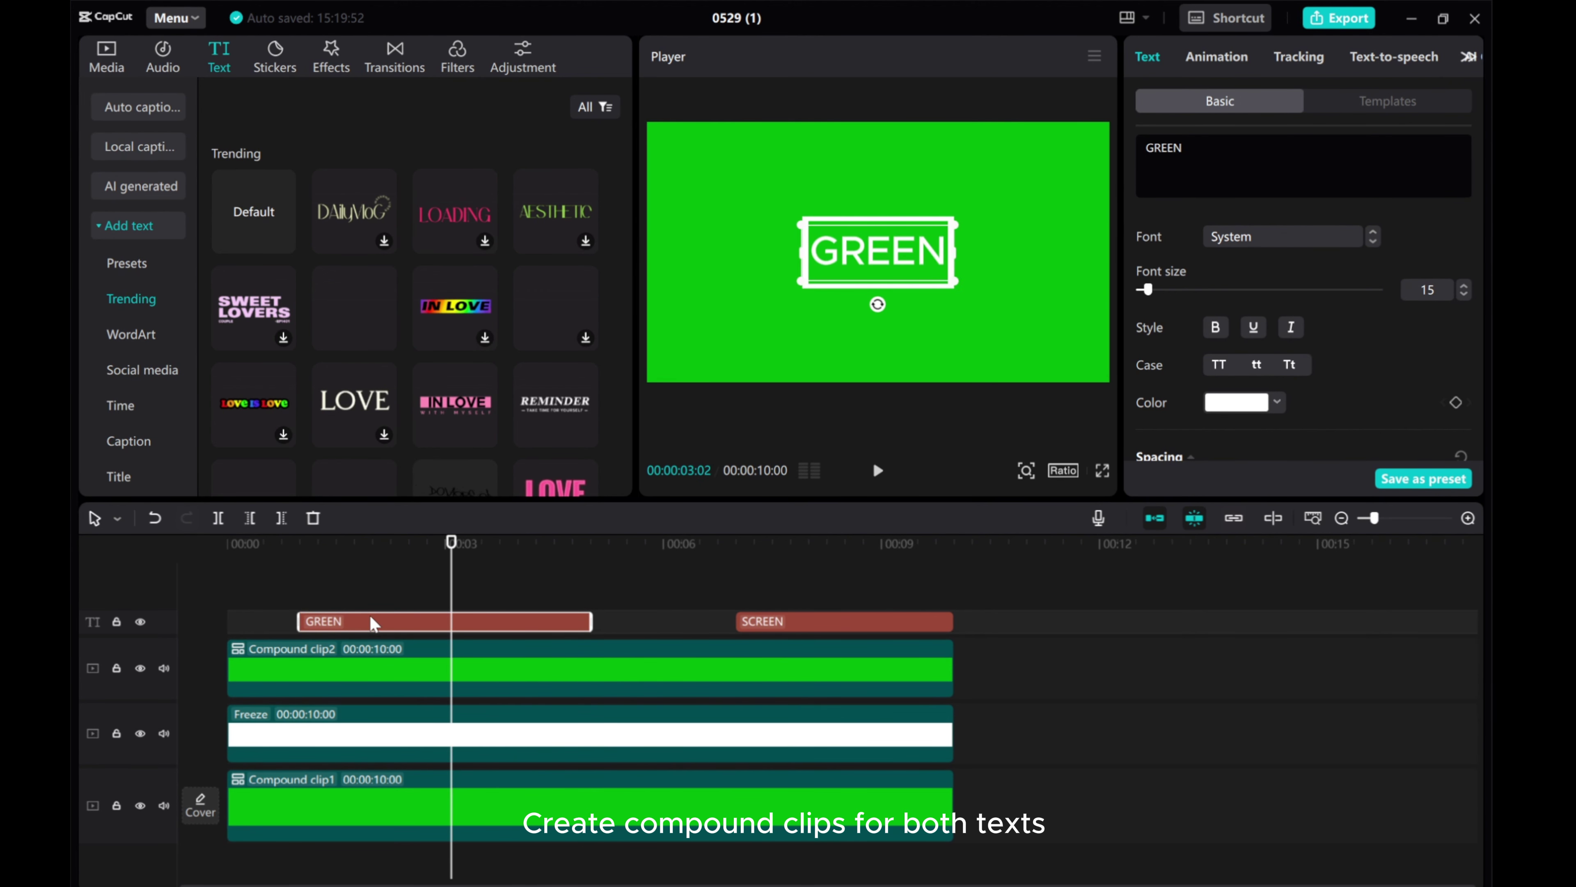
Turn the GREEN and SCREEN text clips into compound clips.
right_click(375, 629)
left_click(410, 748)
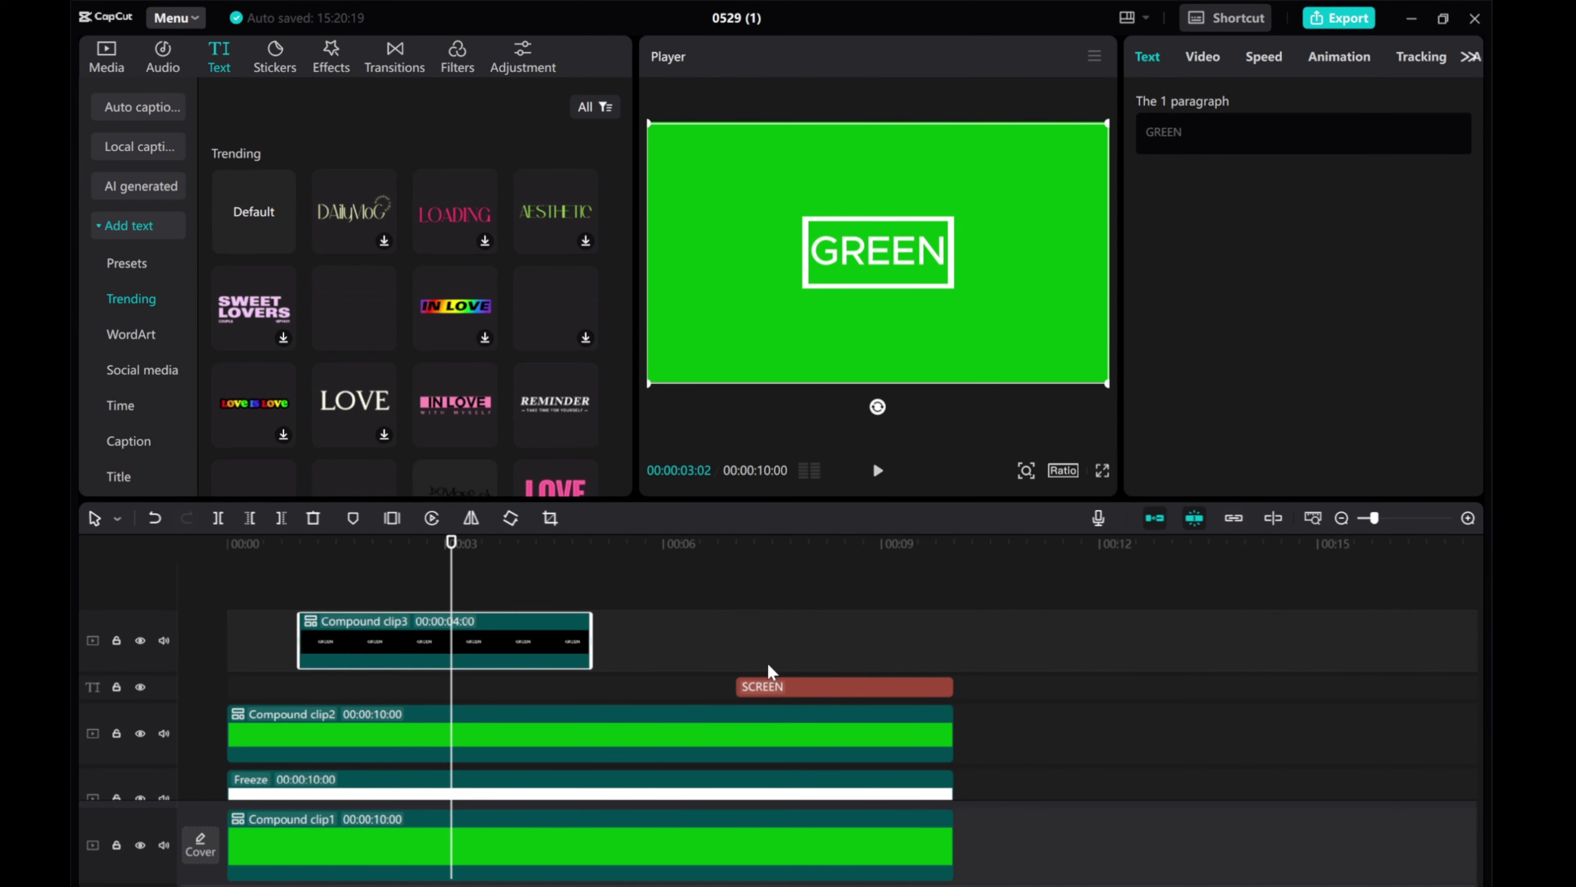
left_click(771, 692)
right_click(771, 690)
left_click(807, 748)
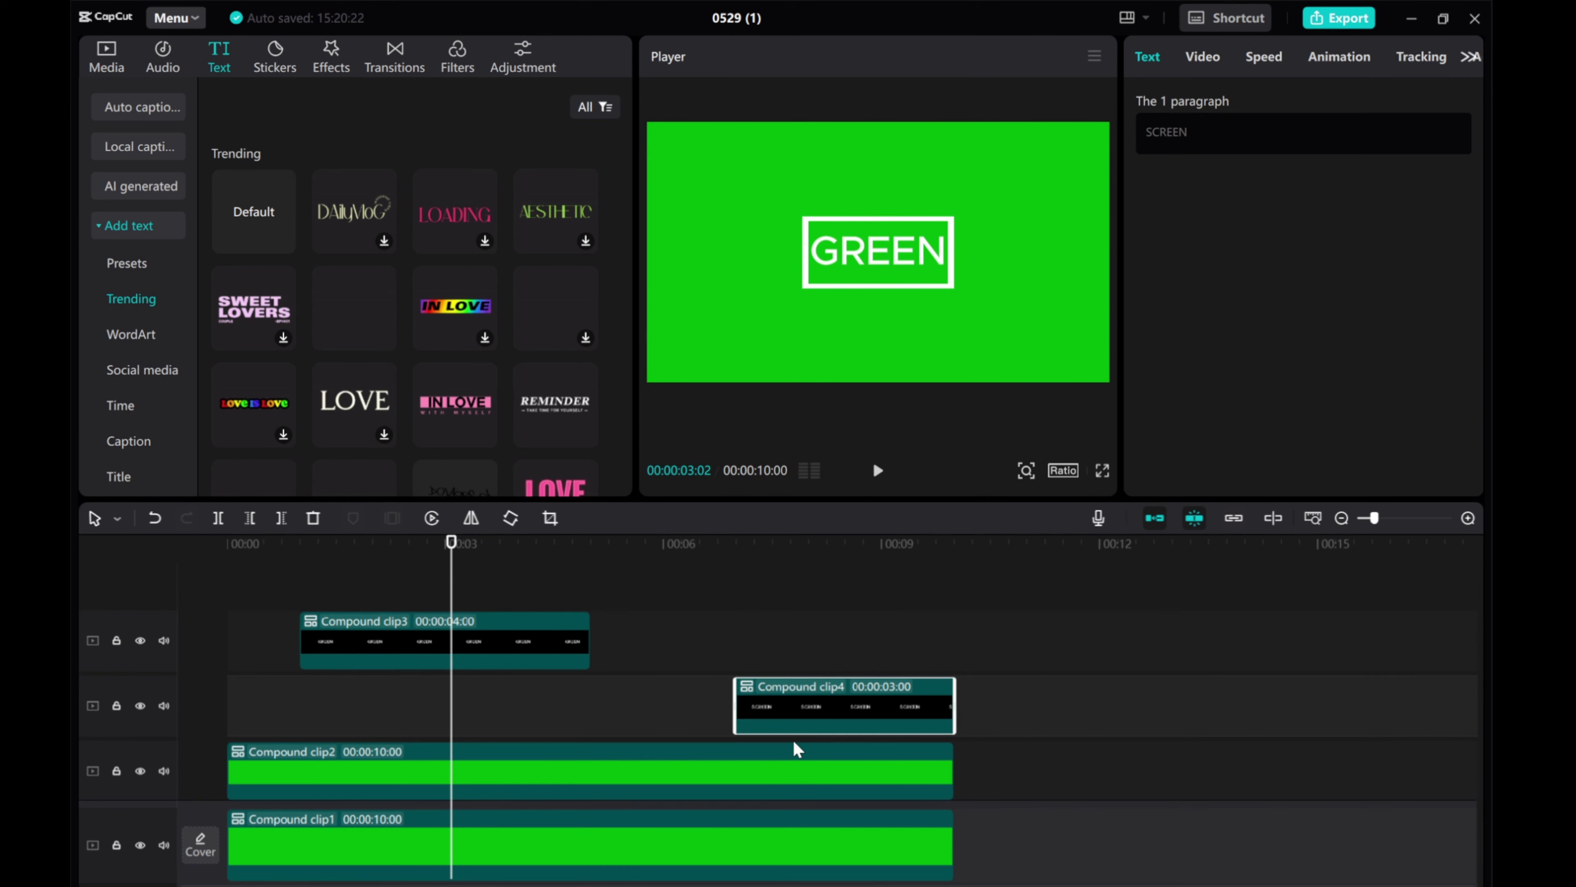
Give the GREEN compound clip a rectangle mask shrunk to 583 × 278 around the word.
left_click(383, 643)
left_click(394, 642)
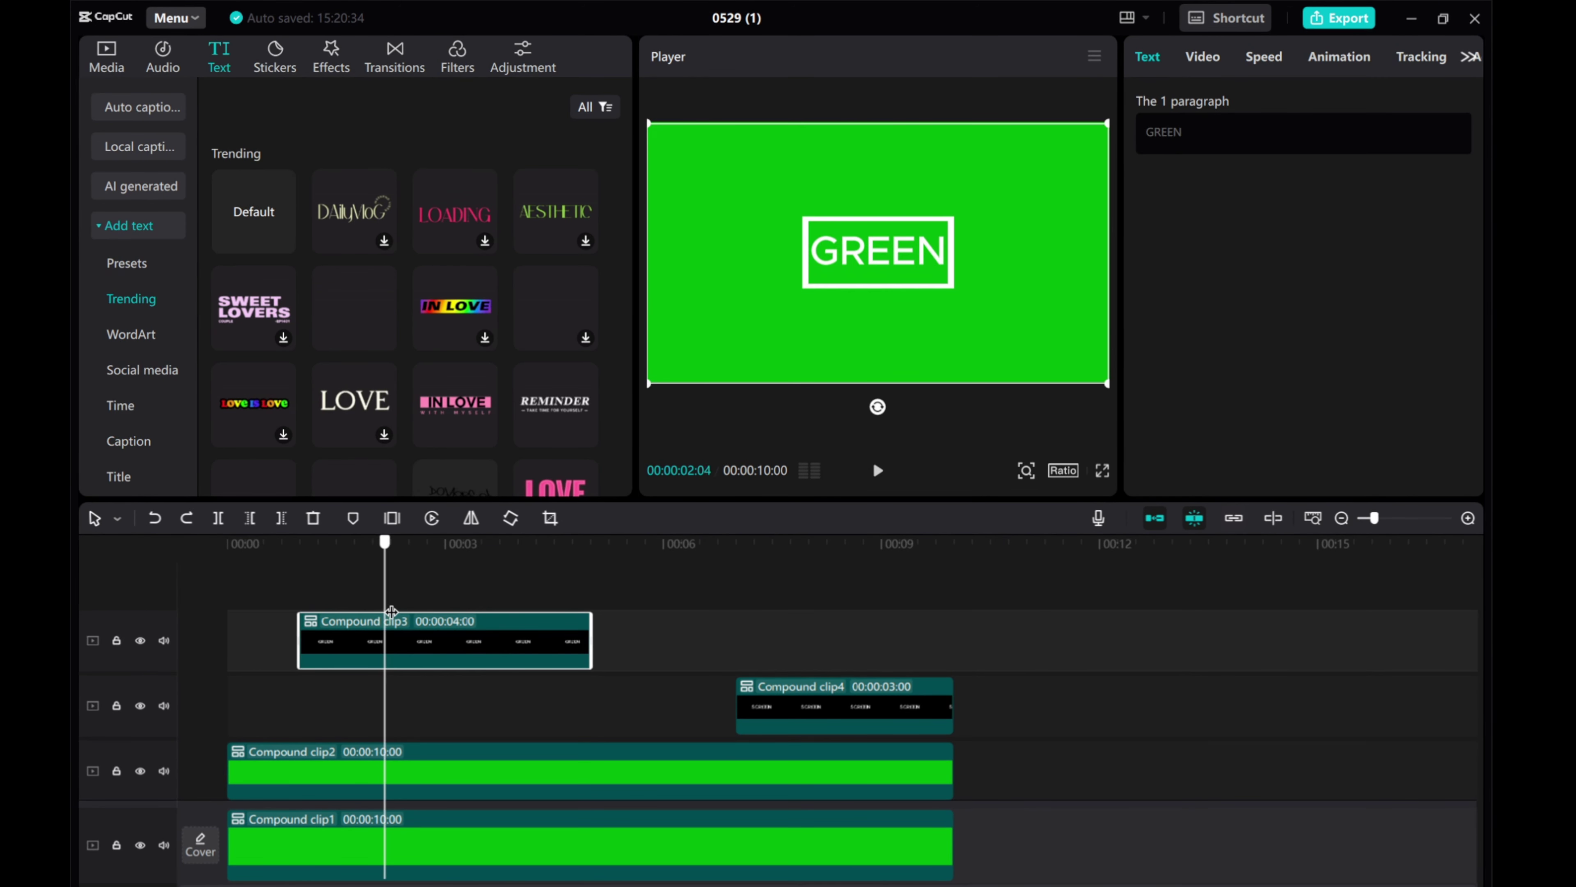
left_click(1202, 67)
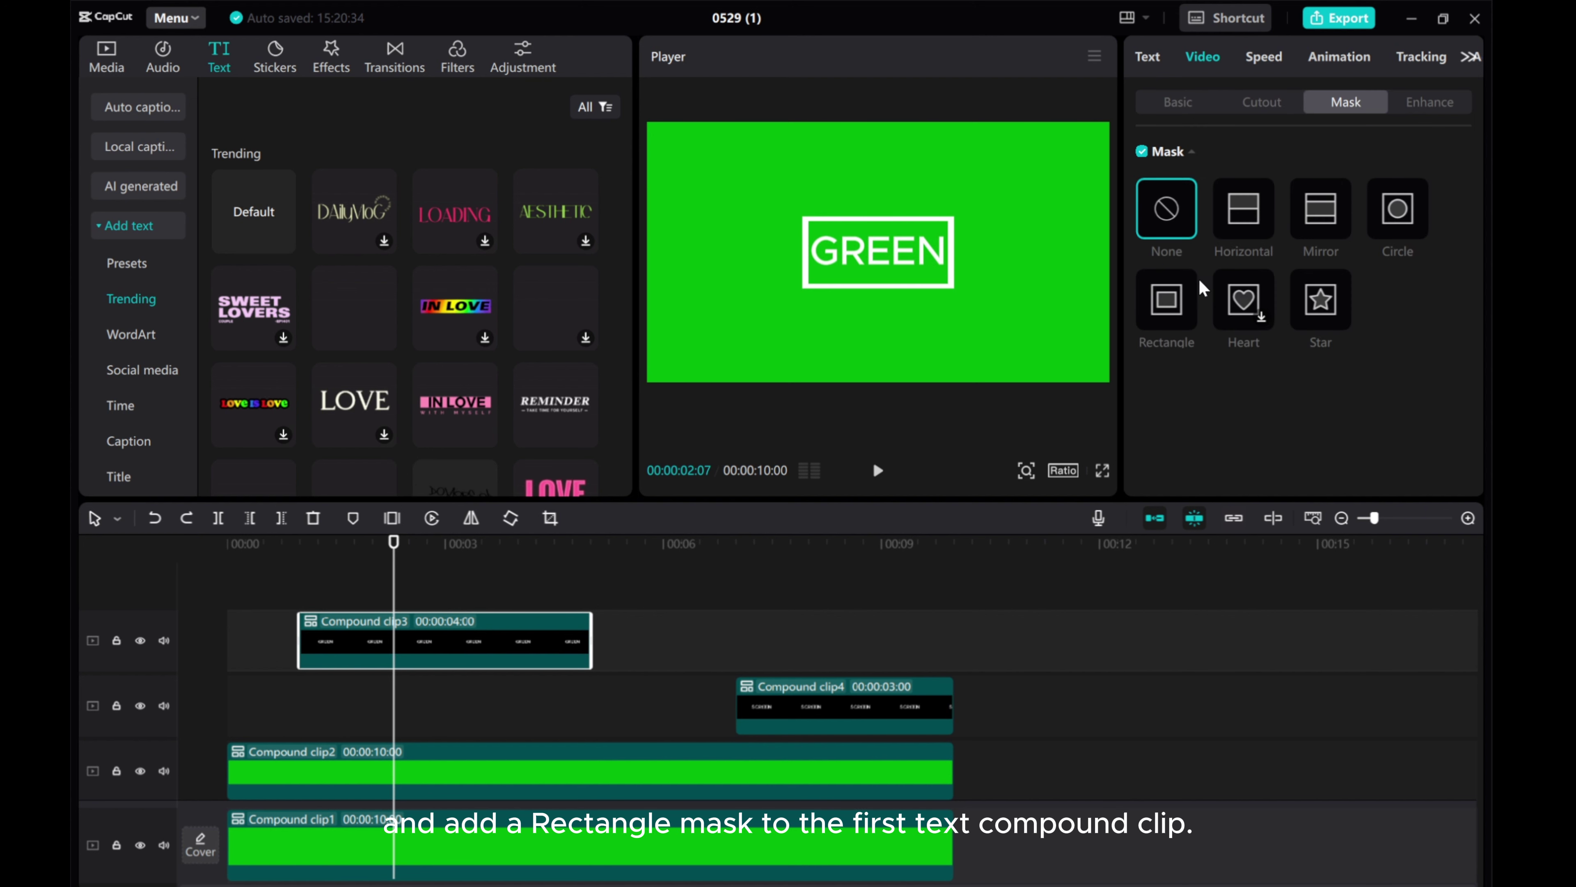
left_click(1169, 305)
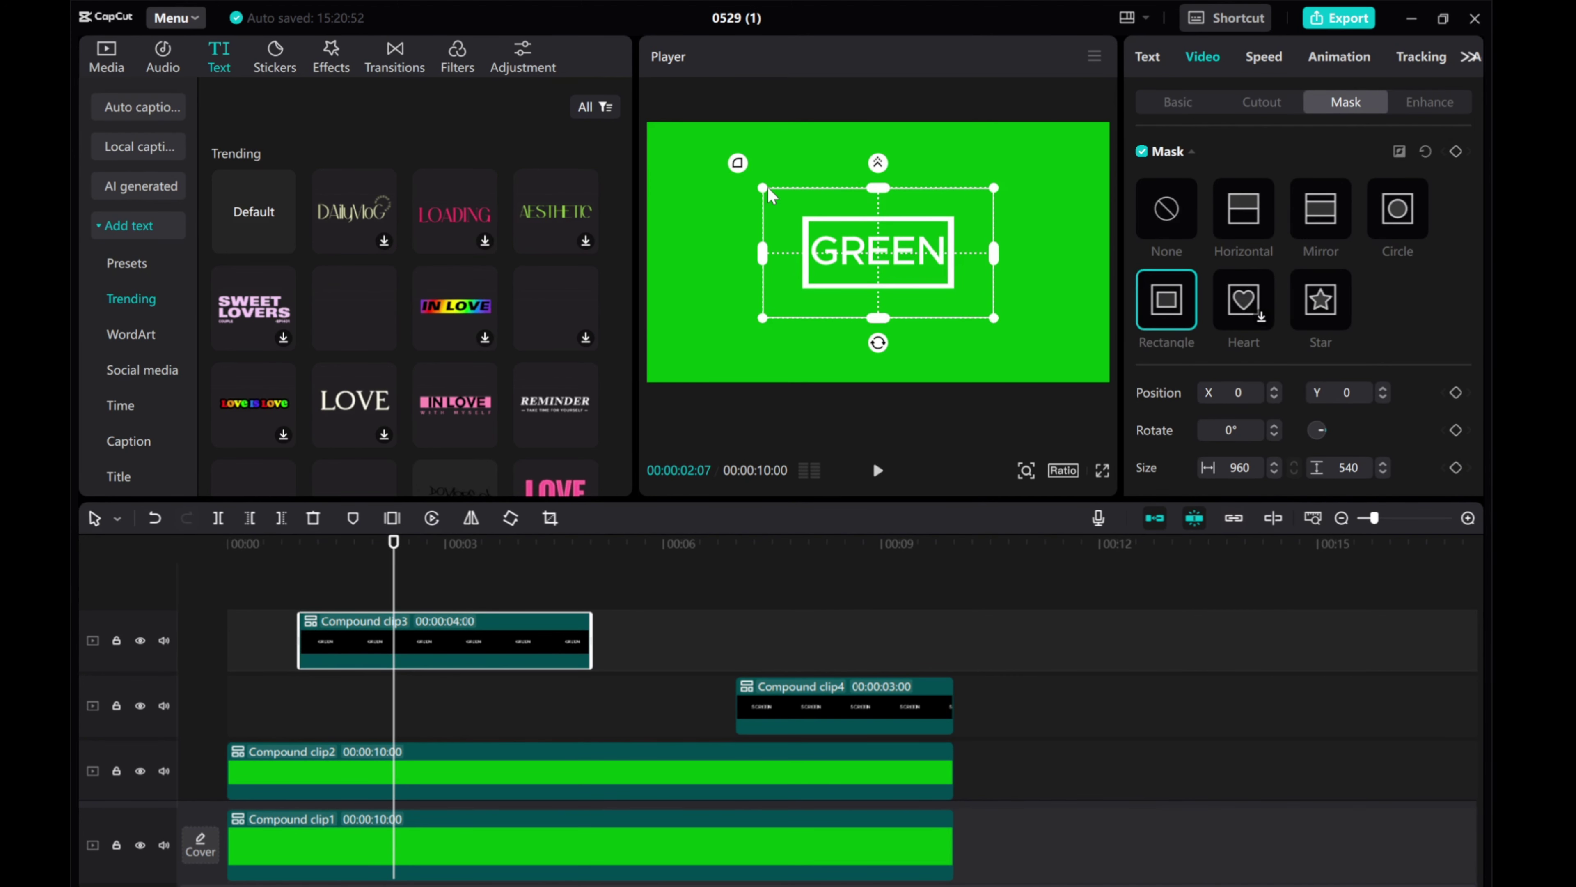
left_click_drag(764, 190, 879, 223)
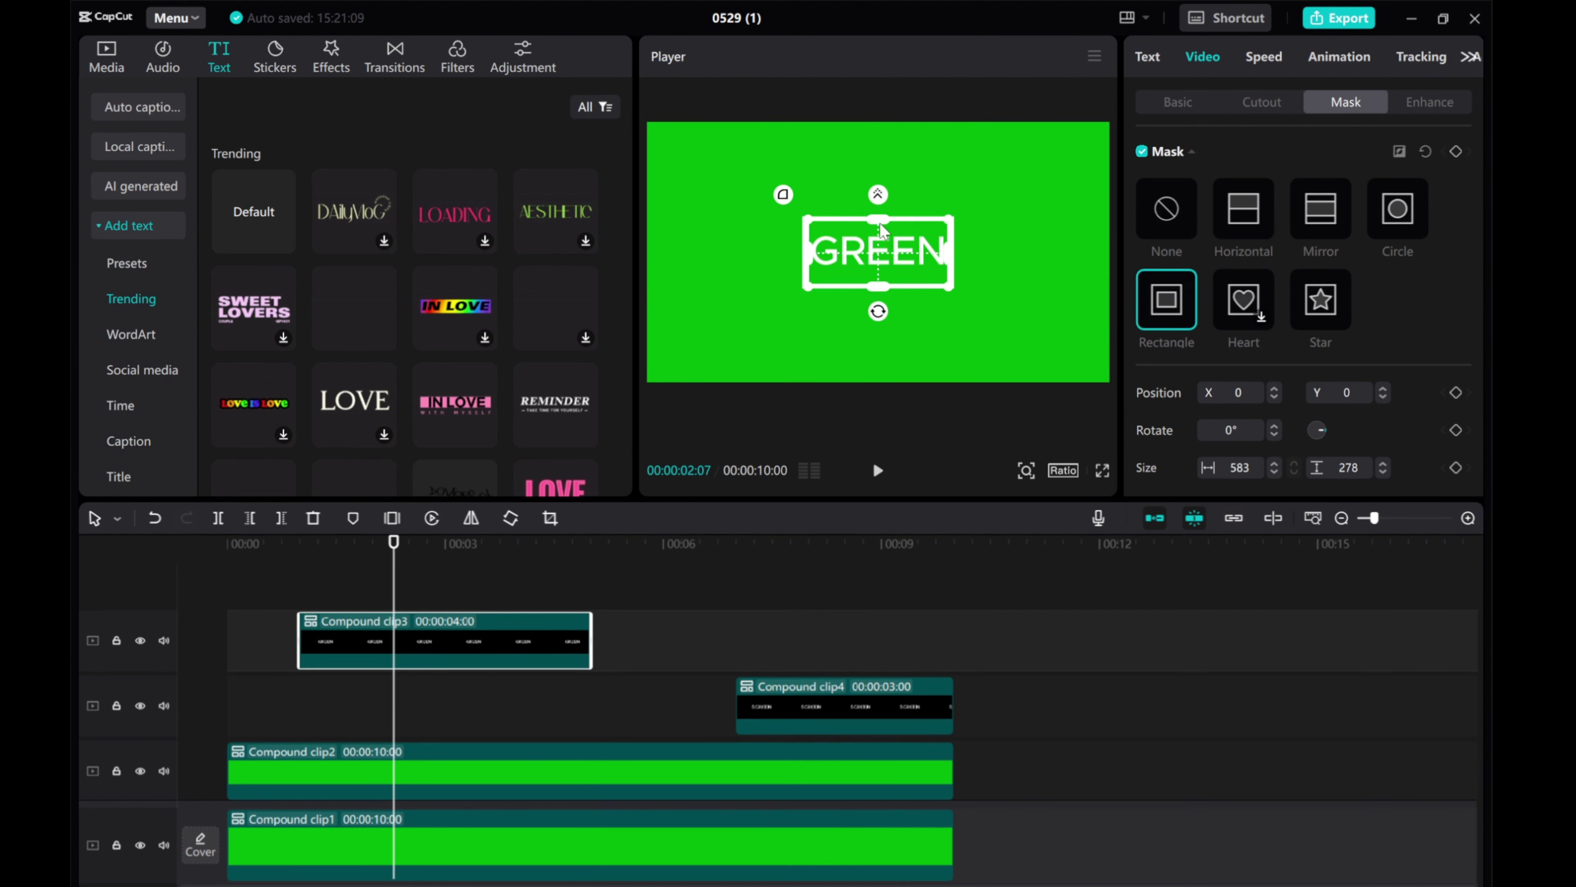
mouse_move(1027, 480)
mouse_move(1003, 504)
left_mouse_down()
mouse_move(1028, 503)
mouse_move(993, 506)
left_mouse_up()
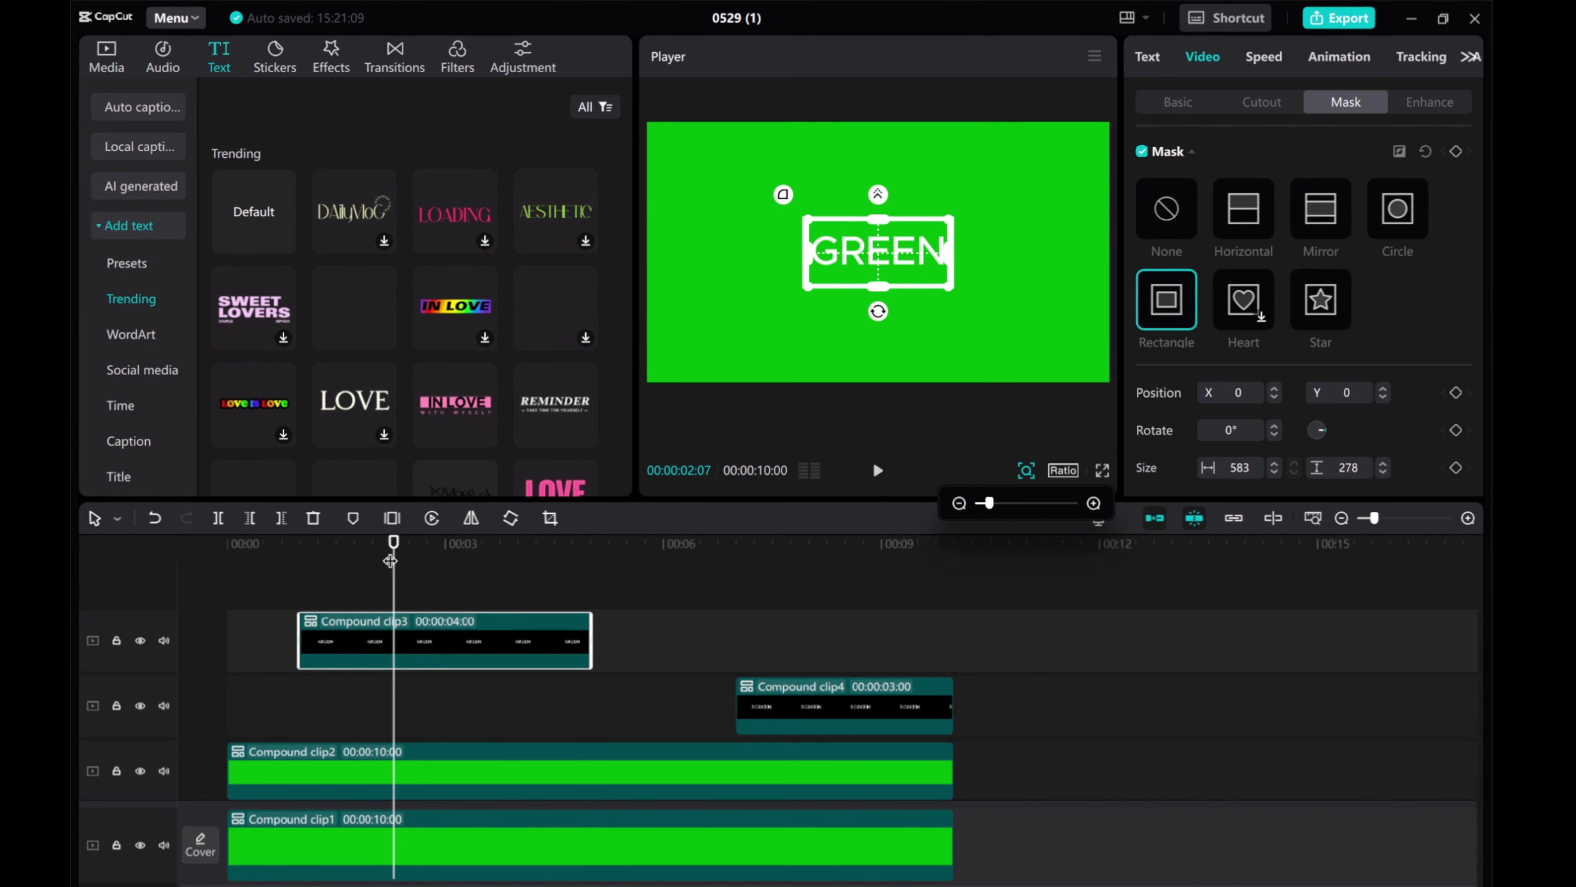
left_click_drag(390, 561, 301, 575)
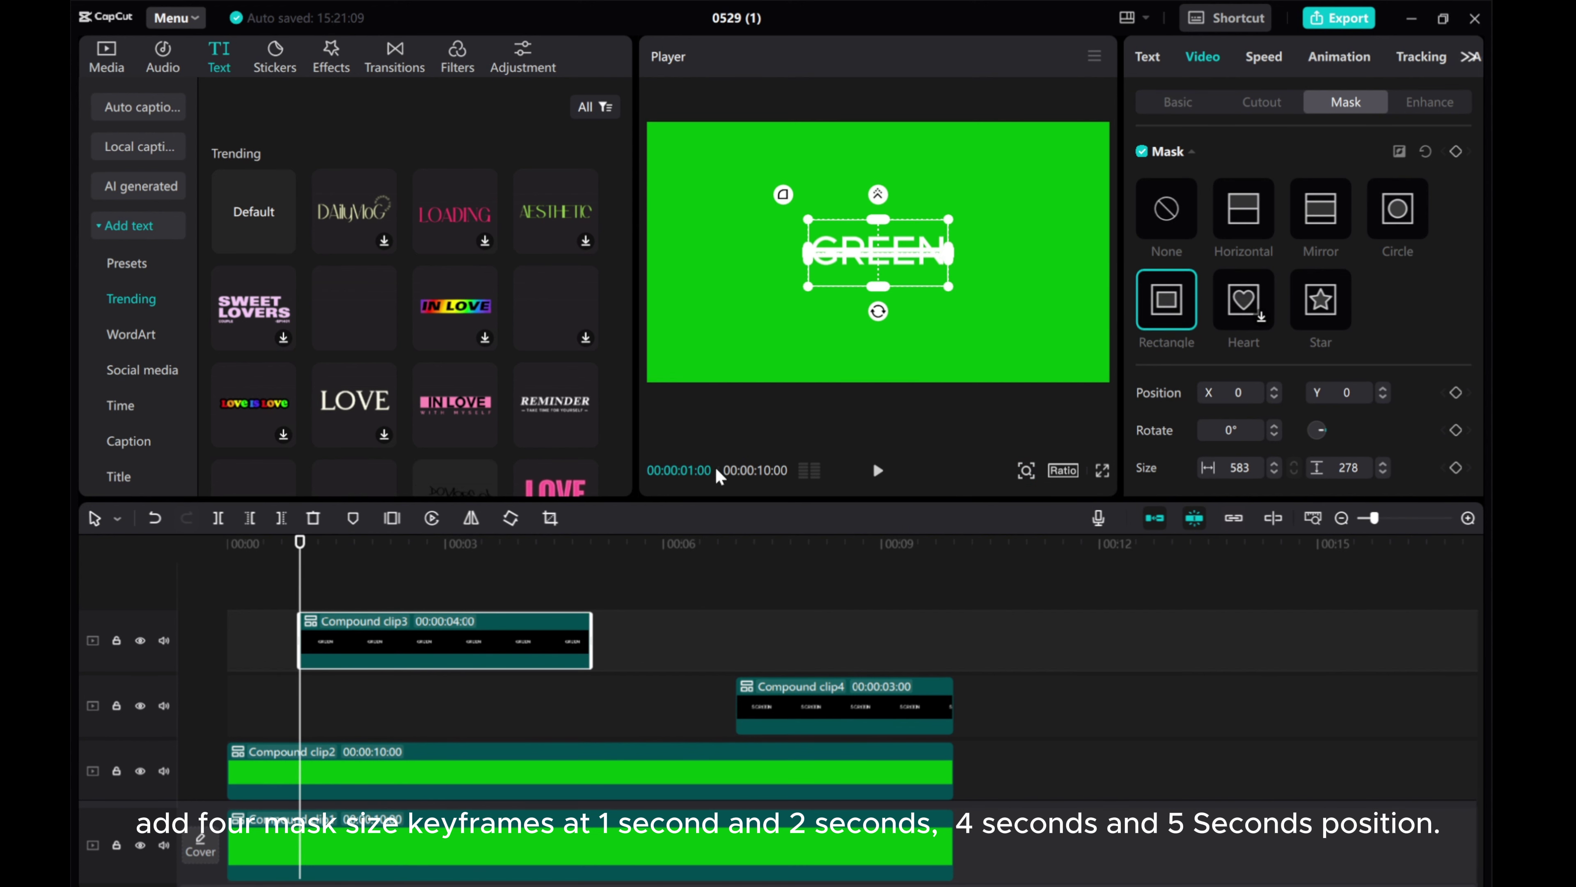
Add mask size keyframes on GREEN at 1, 2, 4 and 5 seconds.
left_click(1456, 467)
left_click_drag(299, 583, 372, 585)
left_click(1456, 467)
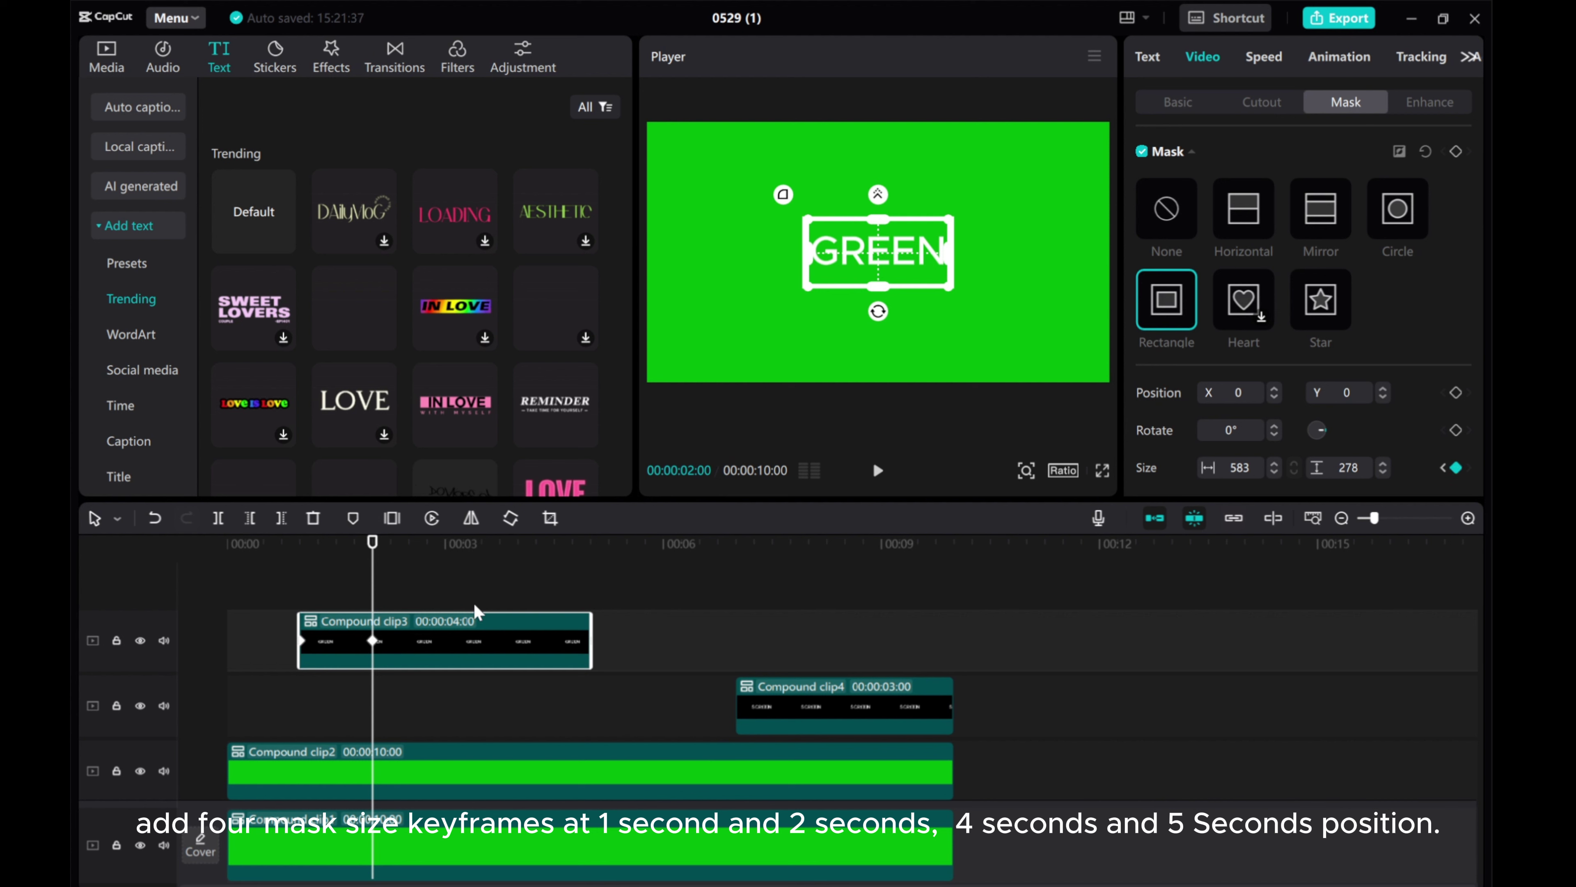
left_click_drag(371, 599, 518, 592)
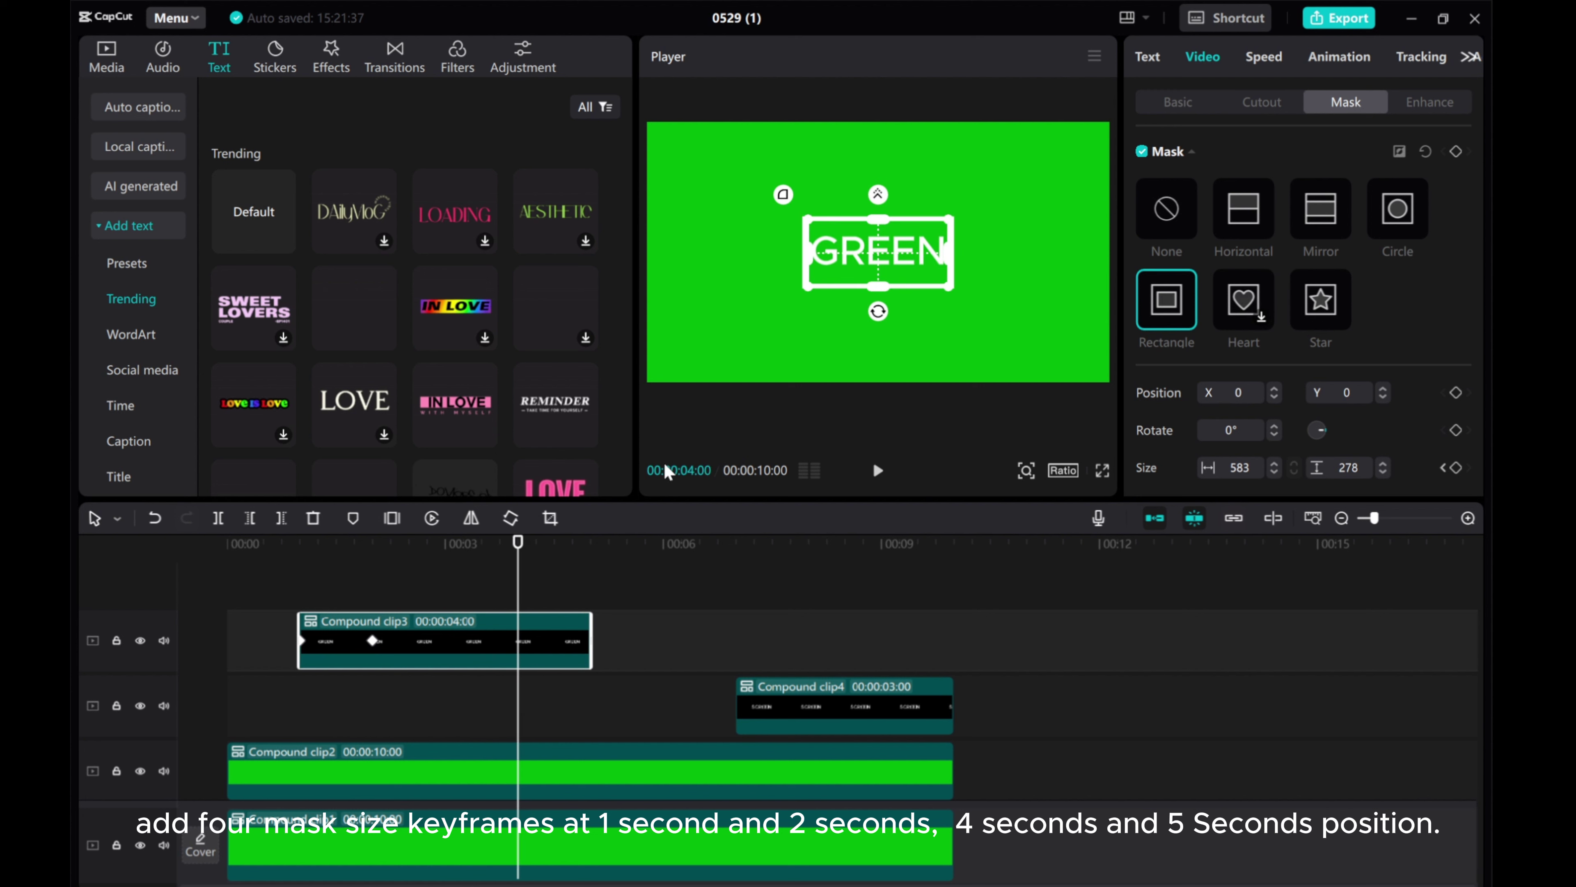
left_click(1456, 468)
left_click_drag(520, 589, 590, 594)
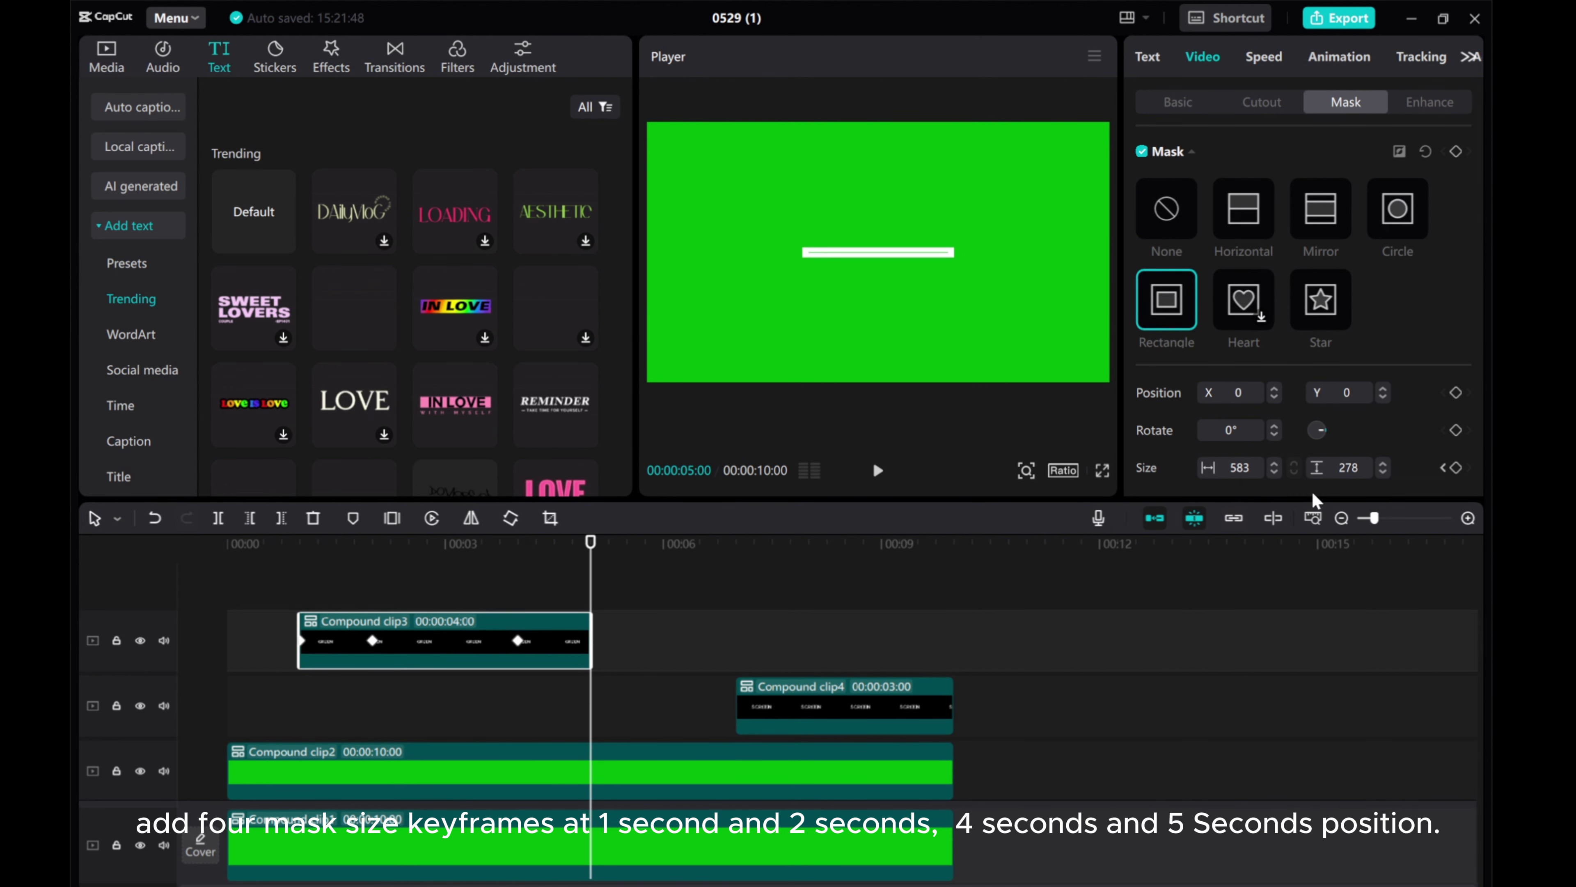
left_click(1455, 469)
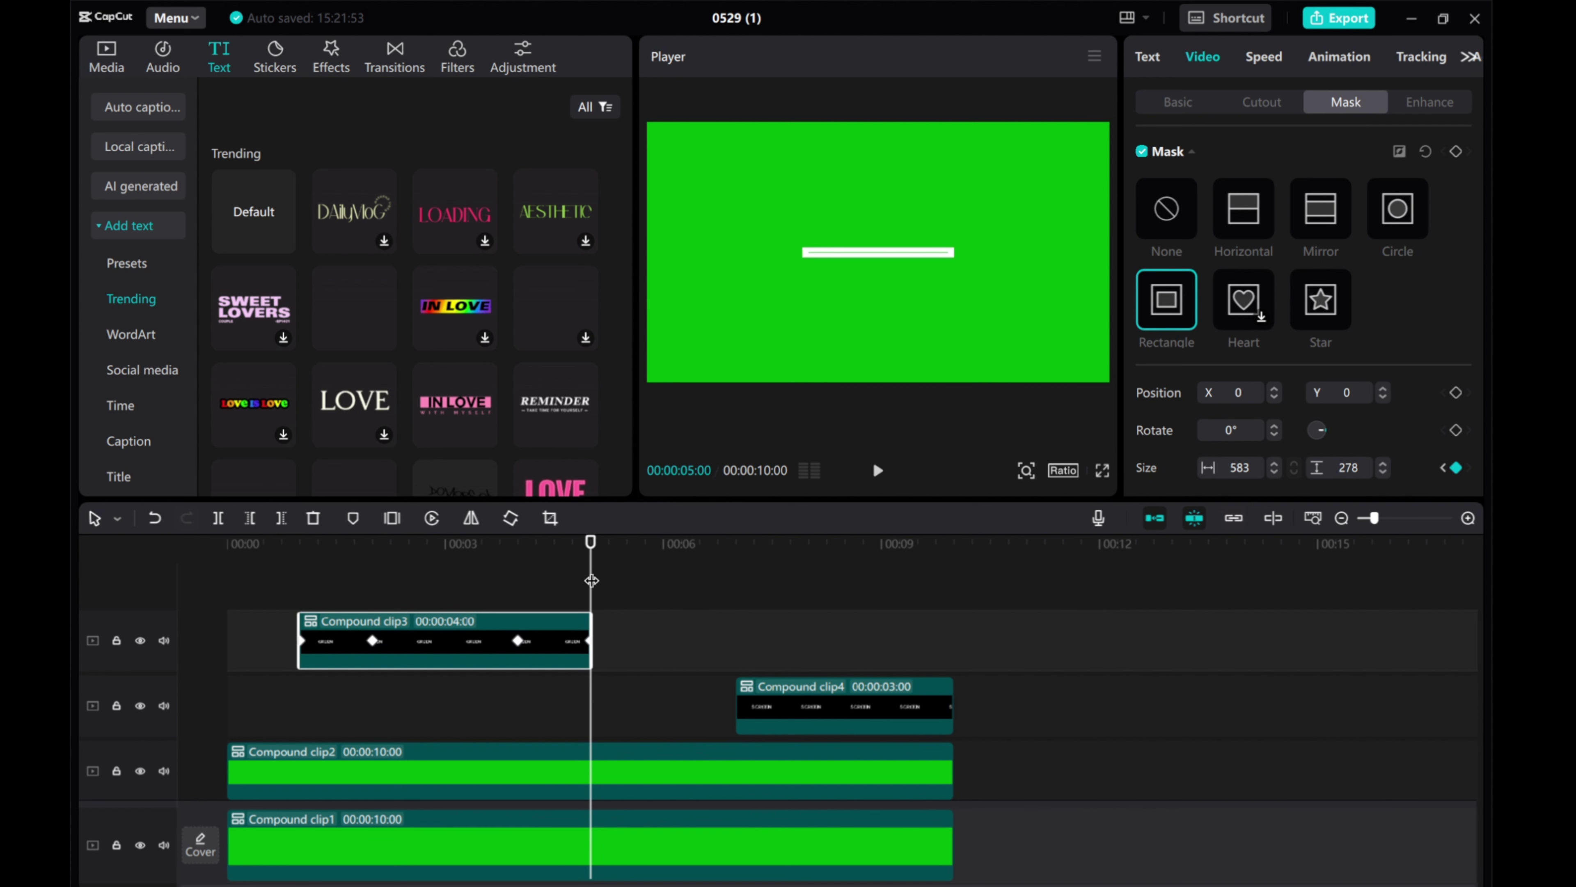
Set the mask height to 1 at 1 s and 5 s, then preview the animation.
left_click_drag(592, 580, 302, 552)
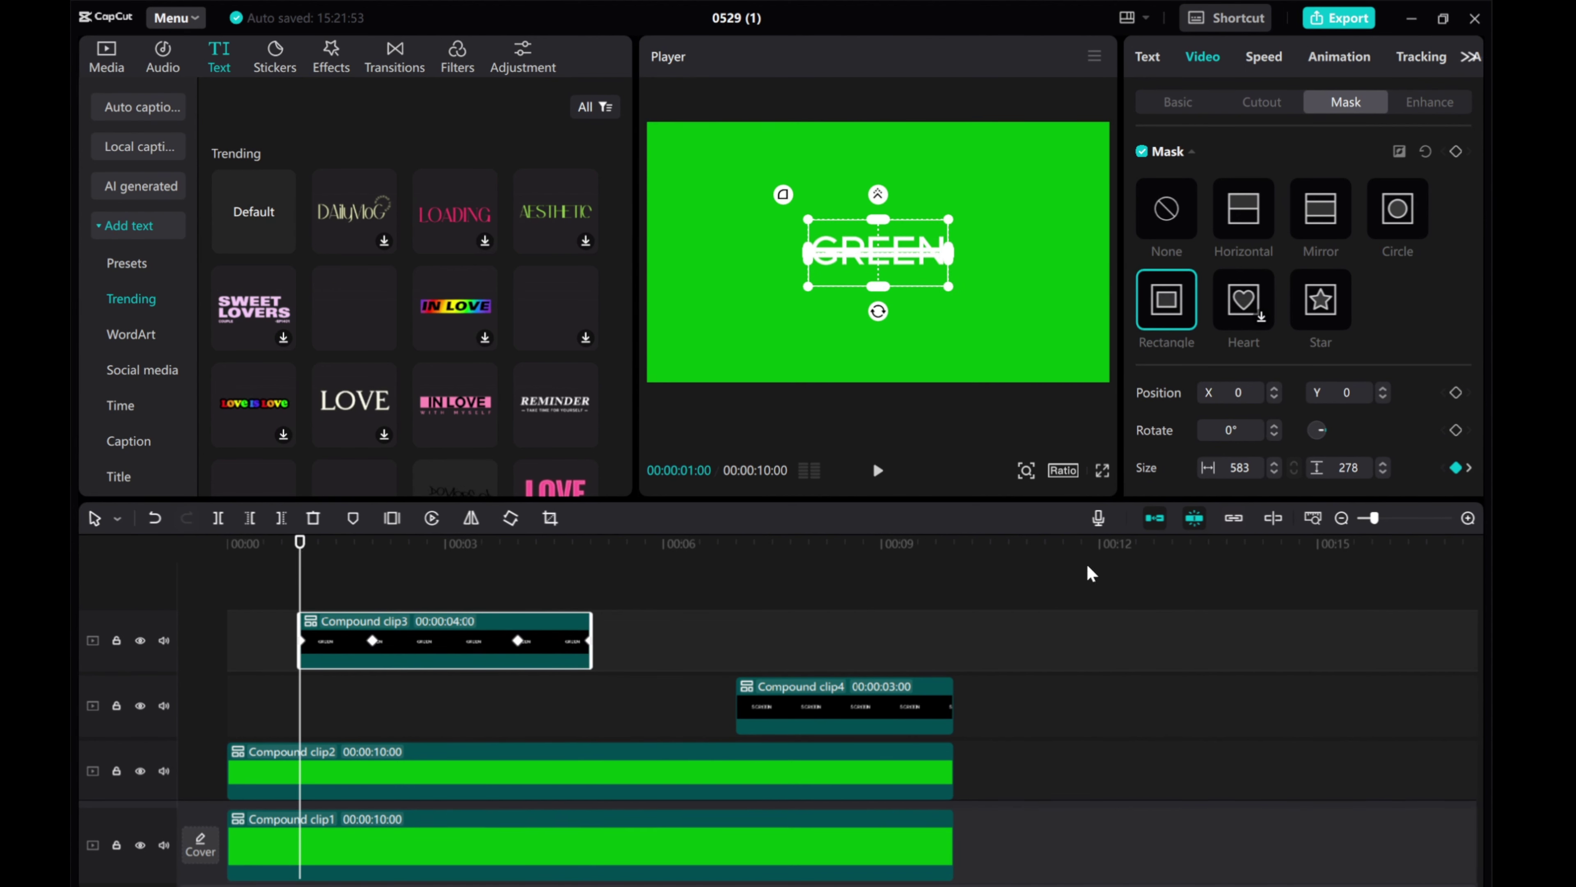
left_click(1370, 470)
type("1")
key("Return")
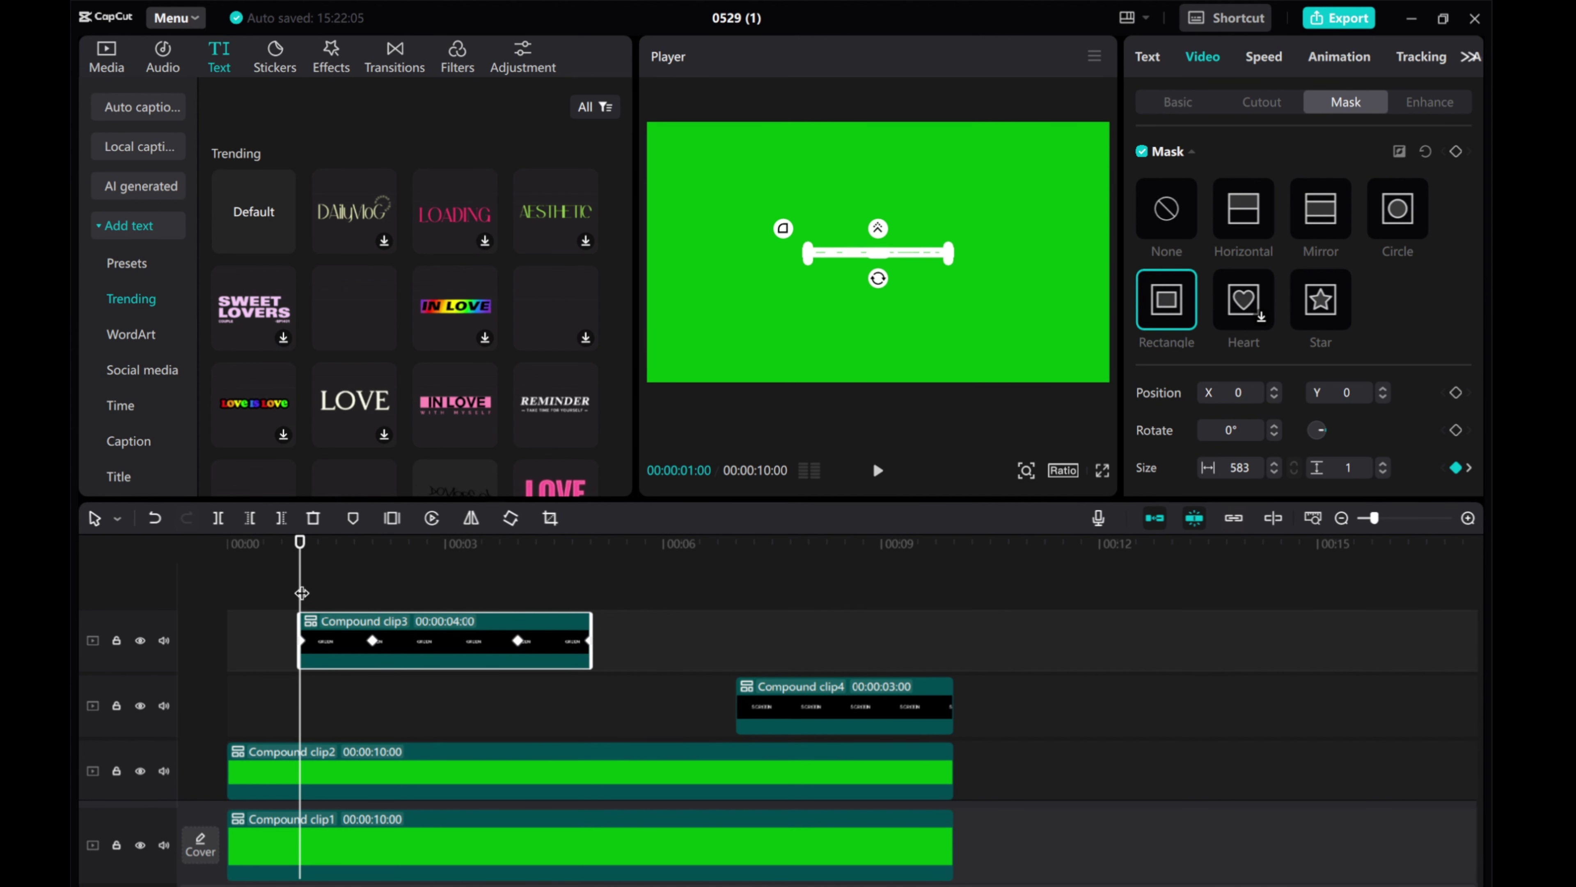
left_click_drag(303, 587, 591, 588)
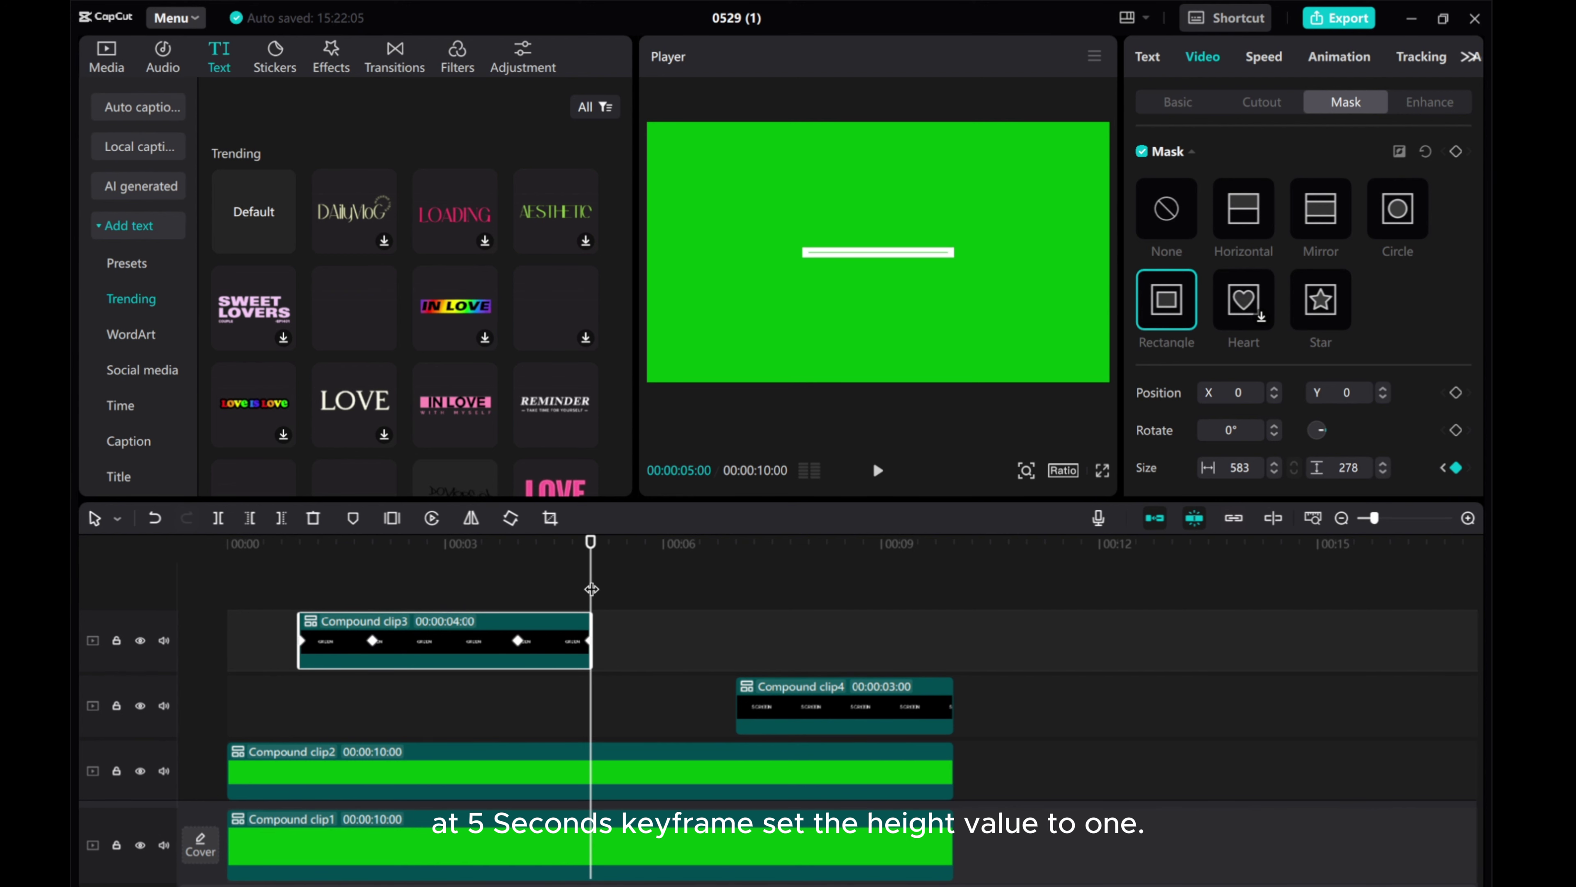
left_click(1348, 467)
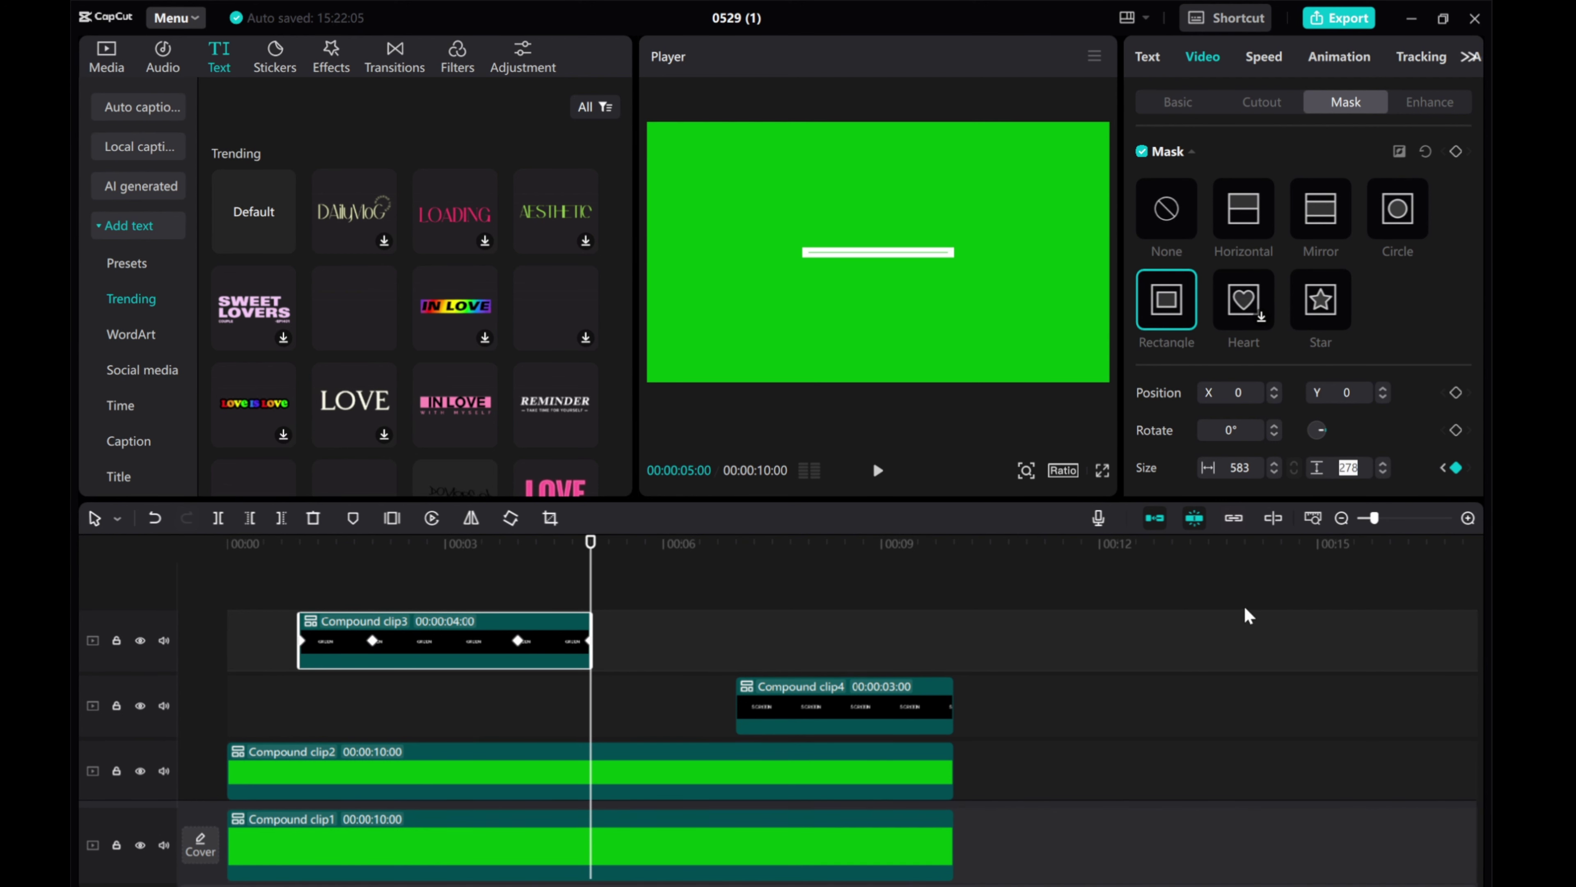
type("1")
left_click_drag(588, 586, 285, 574)
left_click(876, 470)
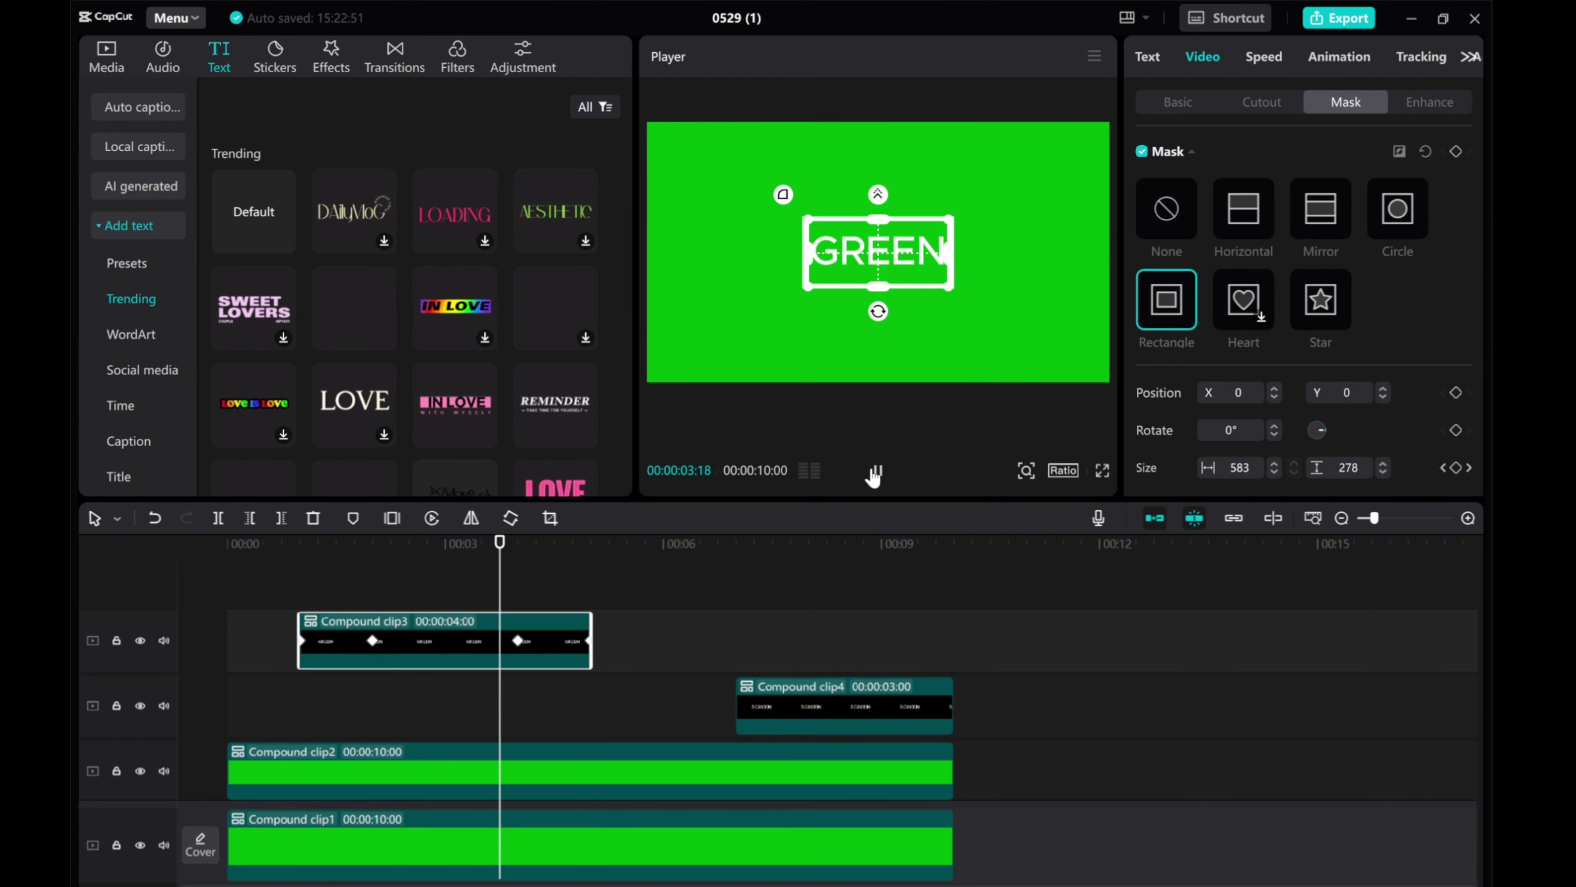
left_click(875, 472)
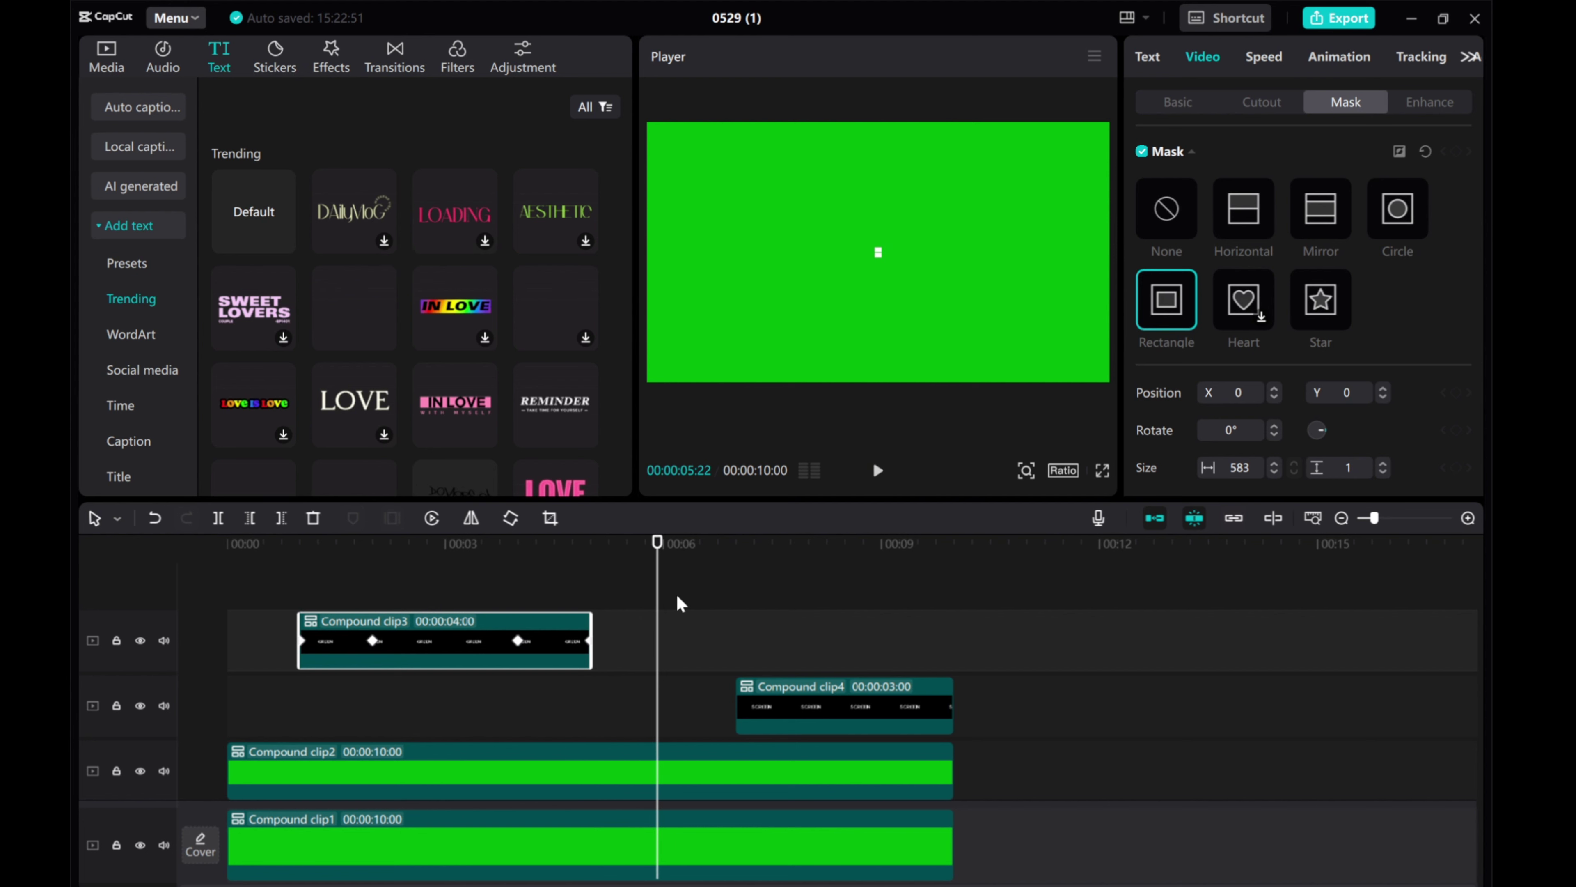
Add a rectangle mask to the SCREEN compound clip, fitted to 812 × 272 around the word.
left_click(785, 702)
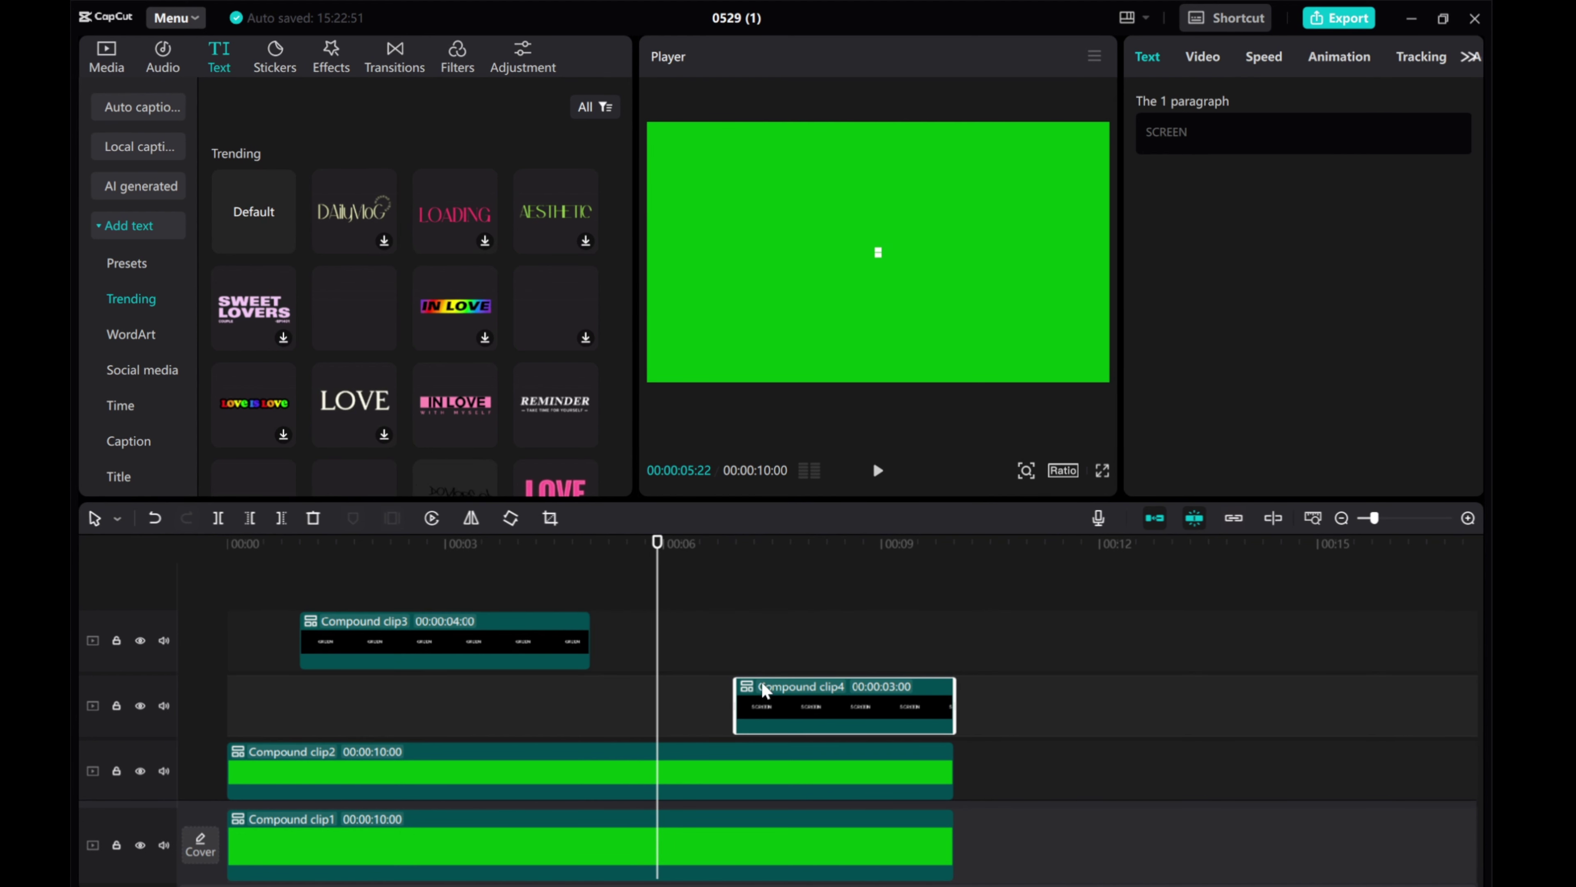
left_click_drag(657, 575, 829, 609)
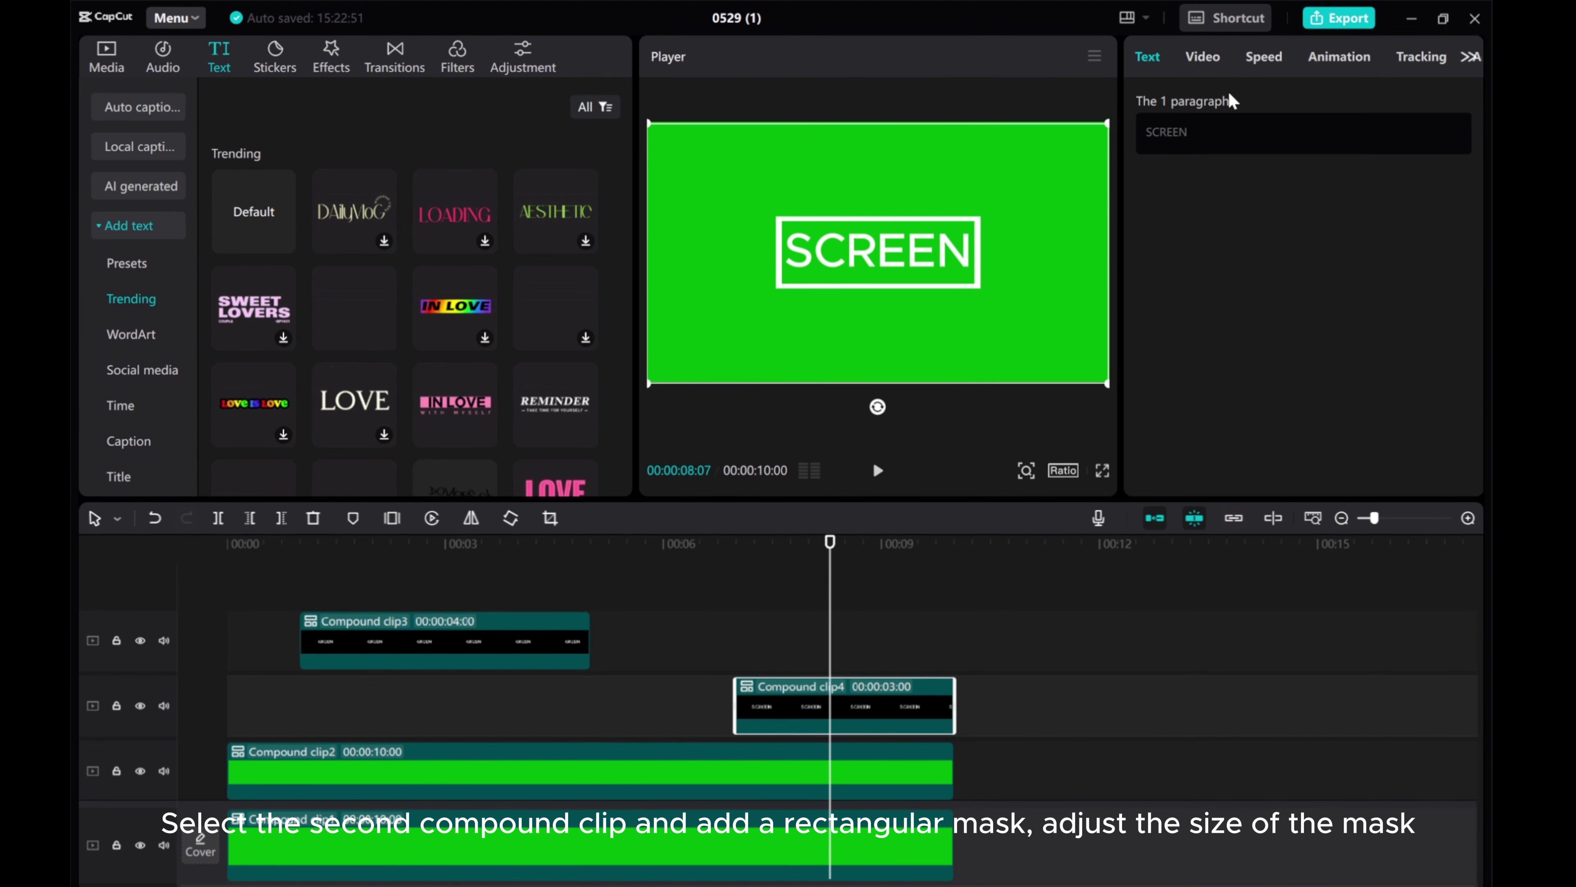
left_click(1203, 57)
left_click(1166, 300)
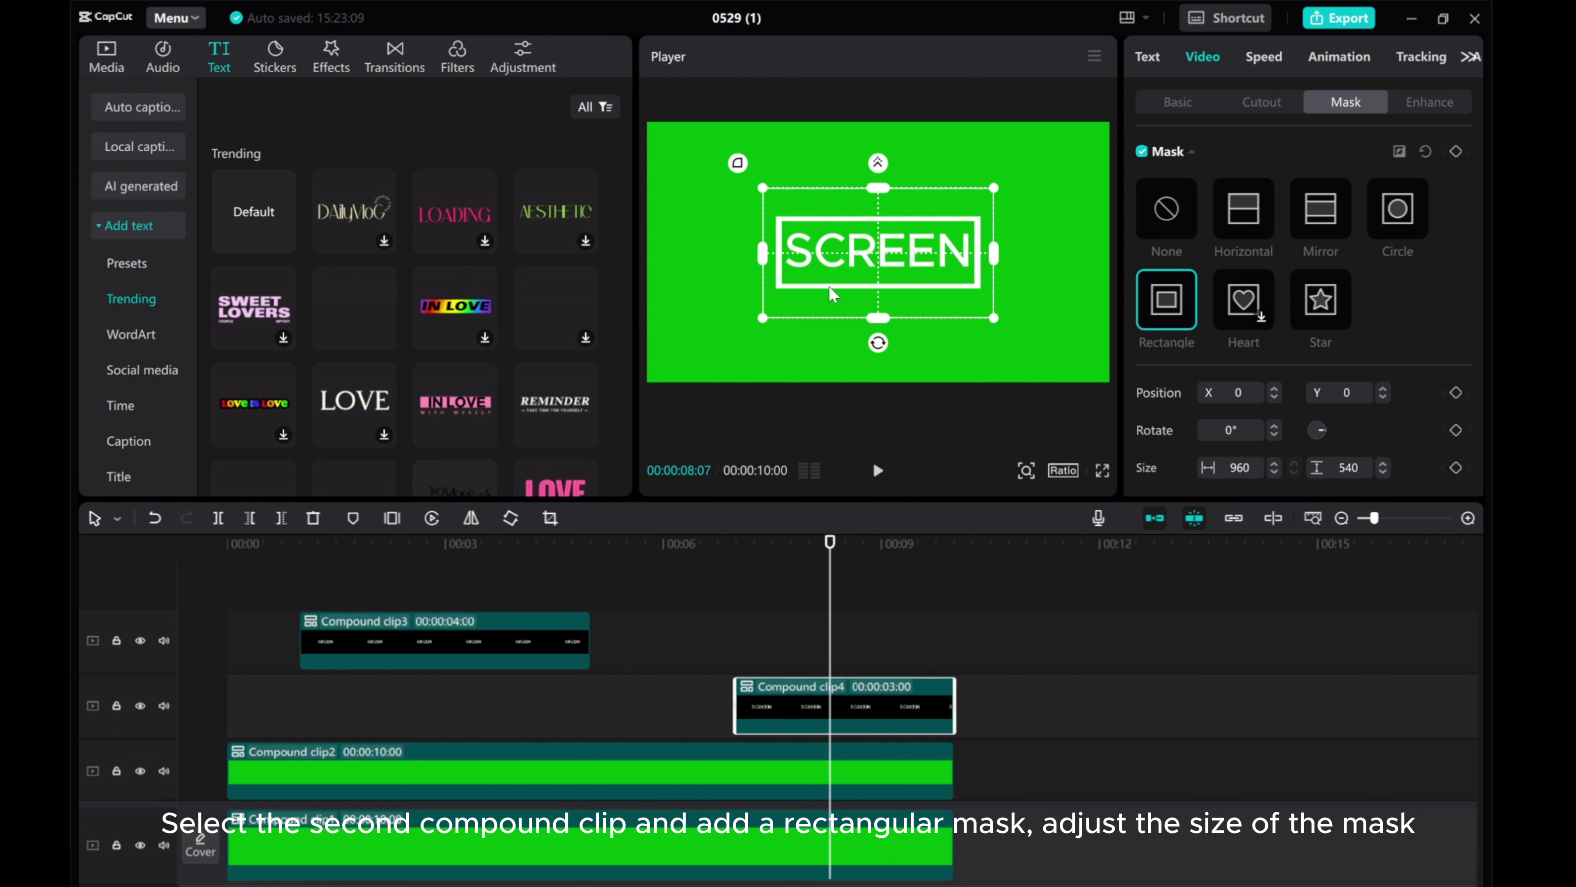
left_click_drag(884, 199, 872, 231)
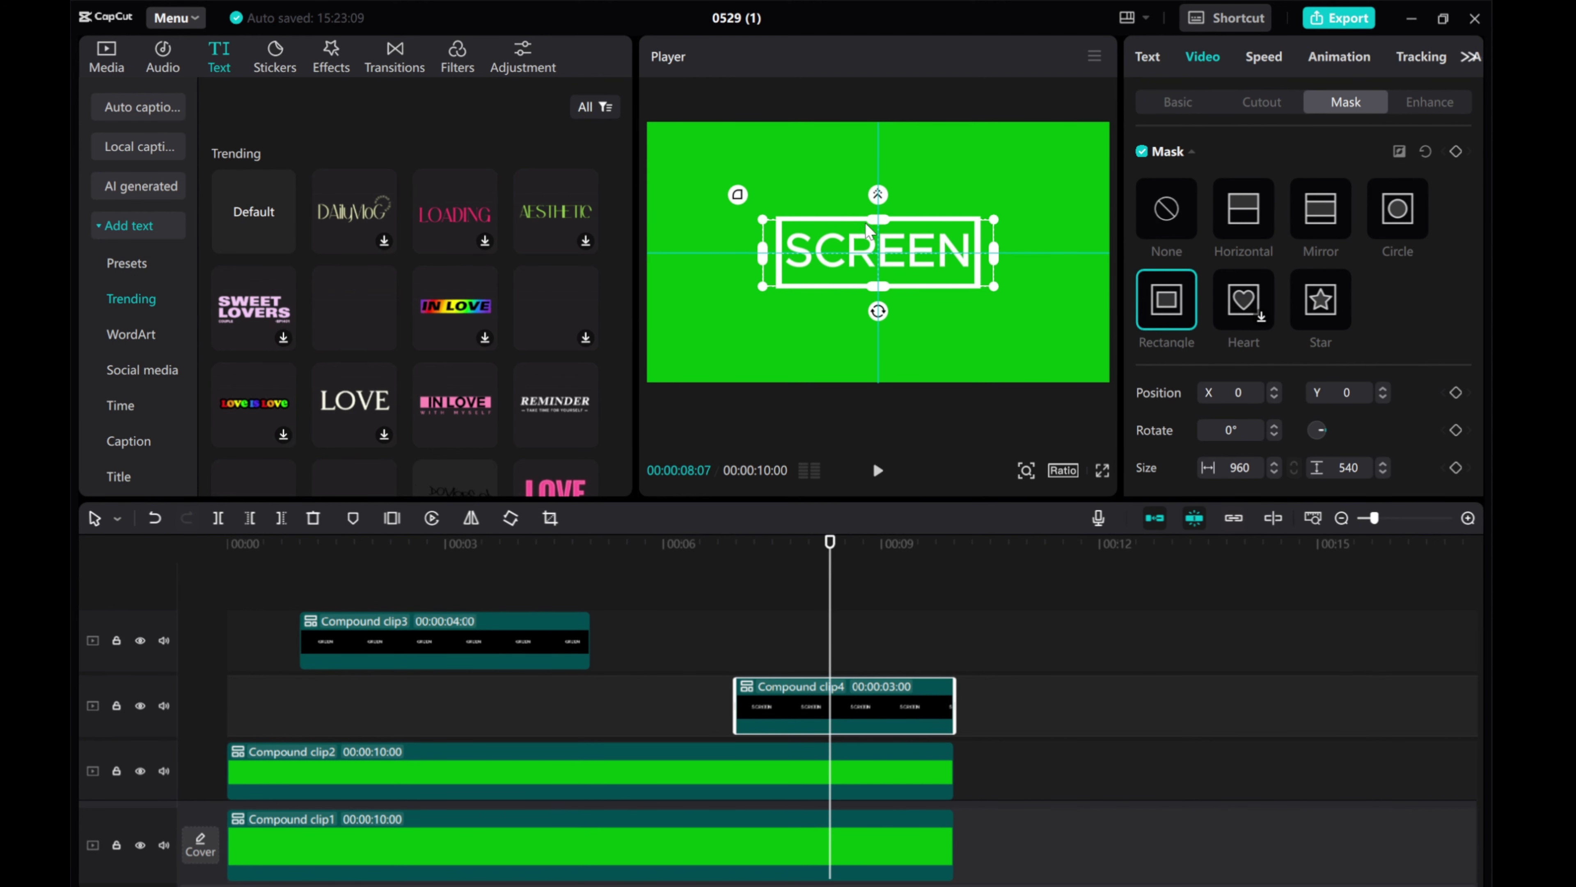
left_click_drag(978, 261, 983, 261)
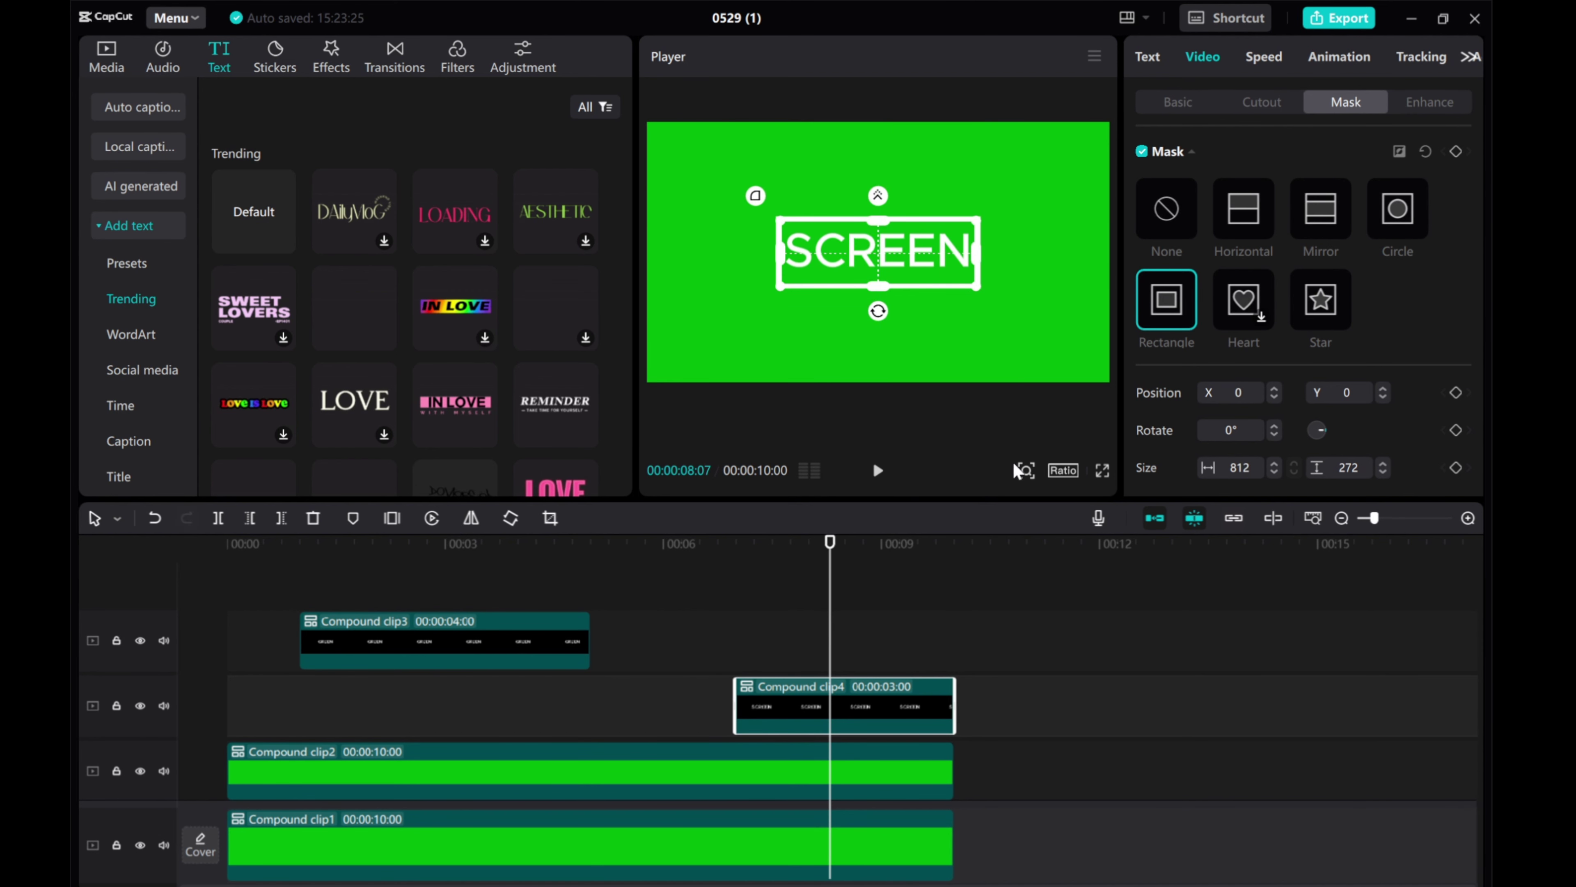
left_click(1026, 470)
mouse_move(989, 504)
left_mouse_down()
mouse_move(1016, 504)
mouse_move(989, 504)
left_mouse_up()
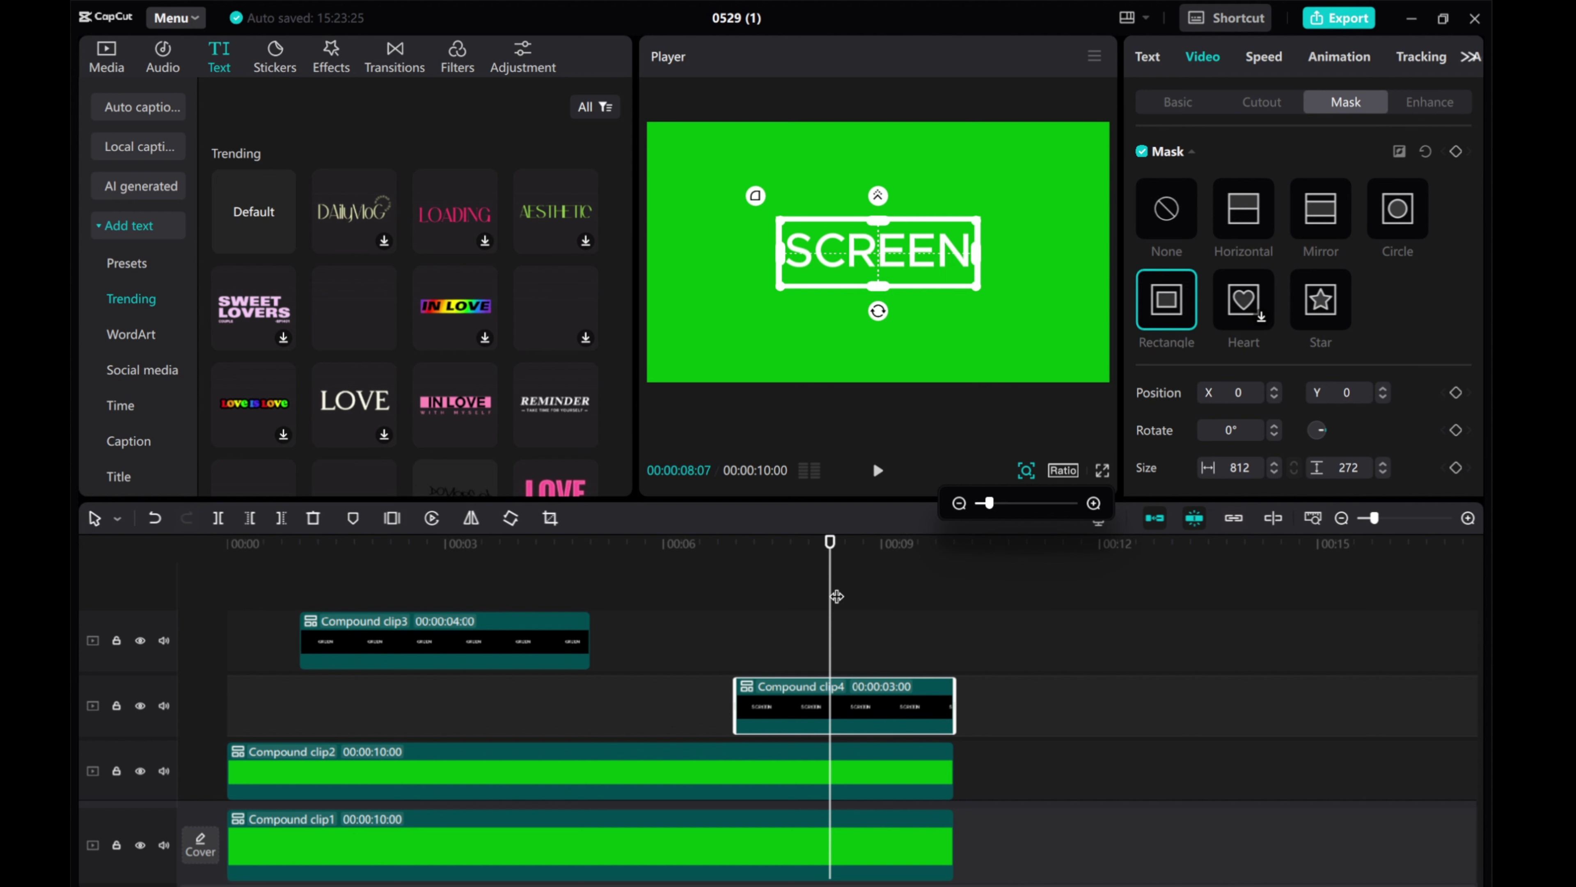
Add mask size keyframes on SCREEN at 7 and 8 seconds.
left_click_drag(837, 596, 738, 601)
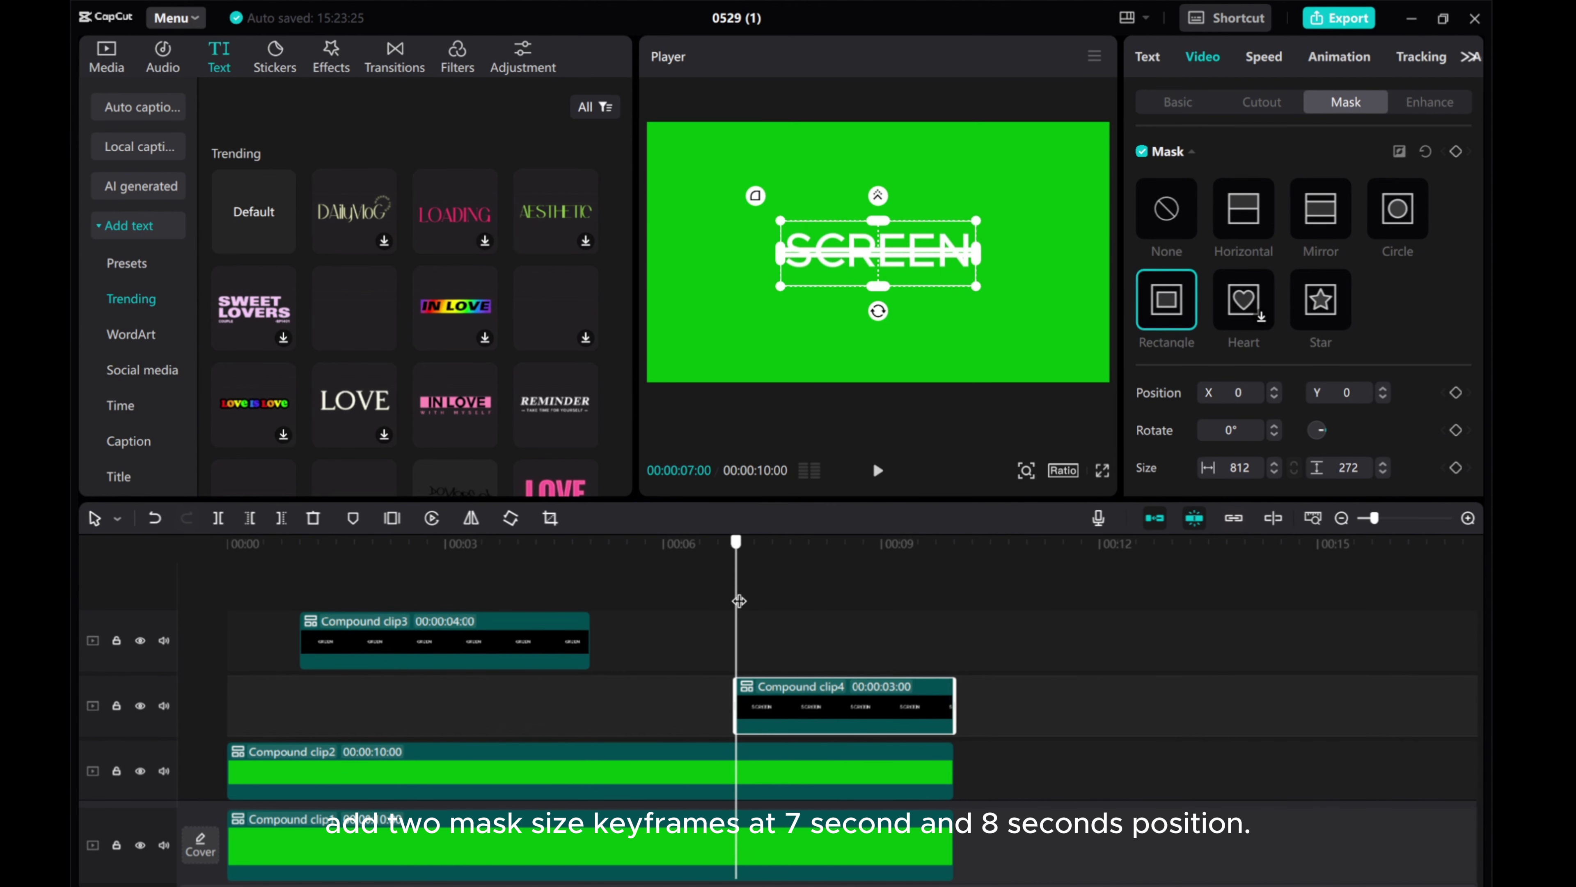
left_click(1456, 467)
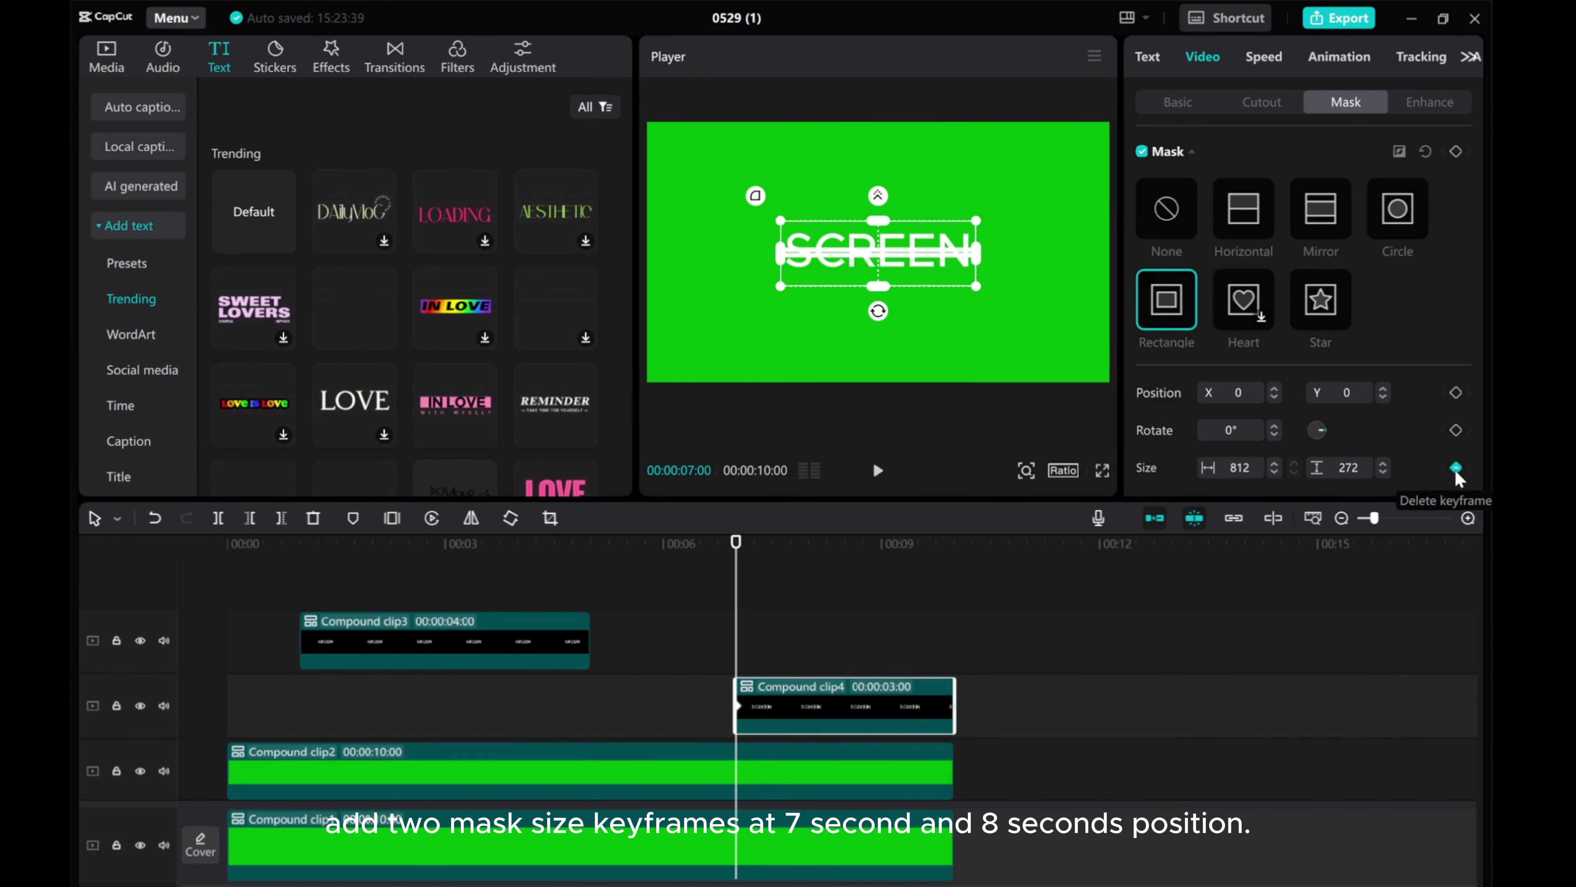
left_click_drag(739, 609, 809, 609)
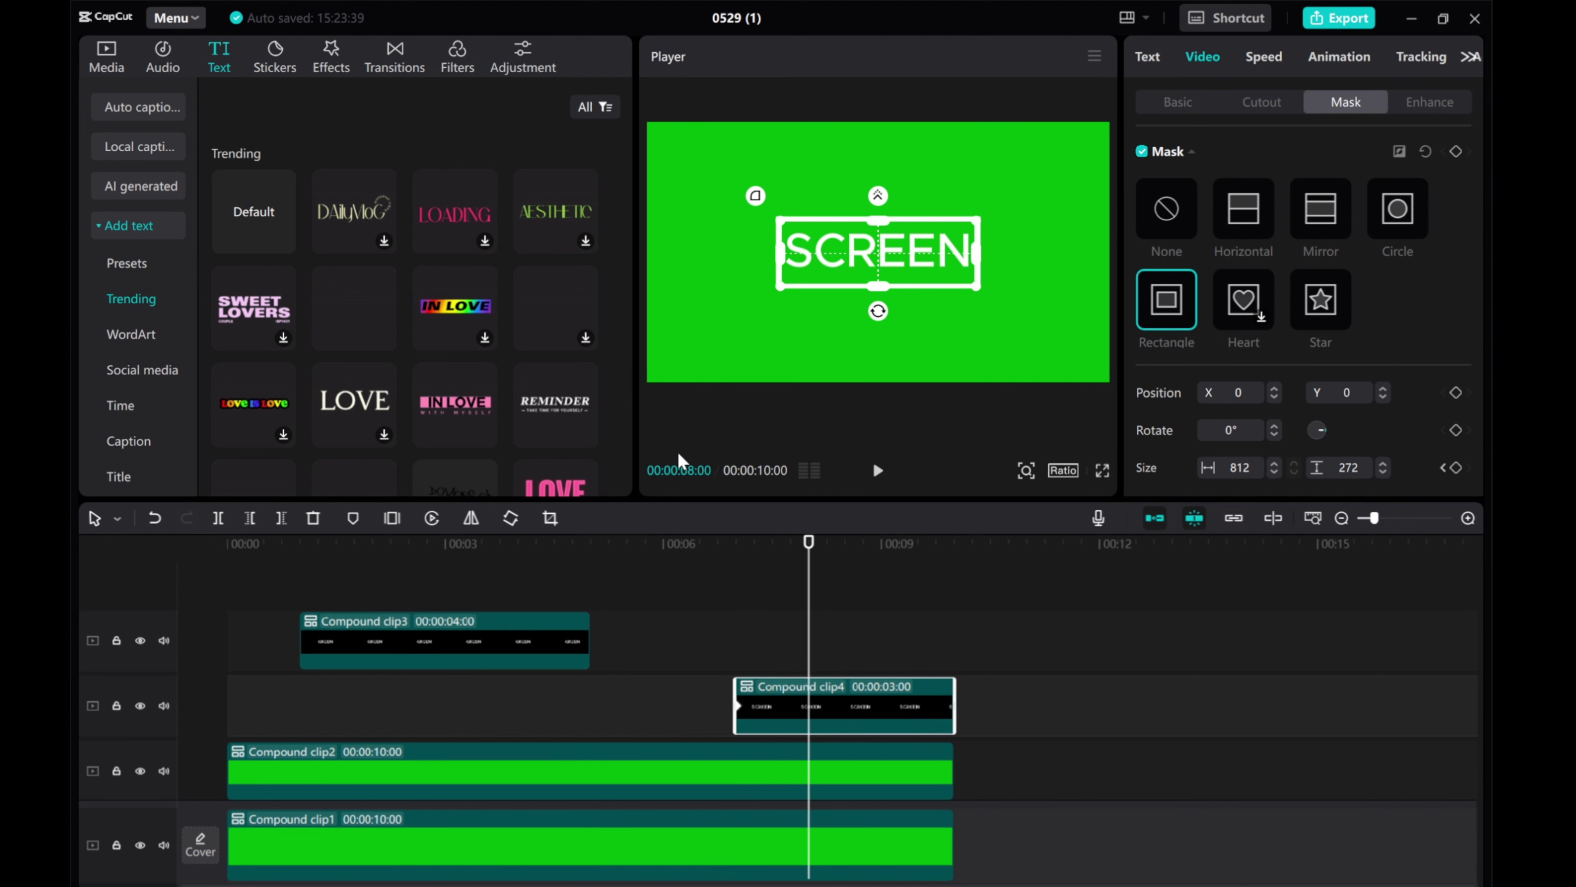
left_click(1456, 467)
Set the SCREEN mask height to 1 at 7 seconds and preview the reveal.
left_click_drag(813, 632, 735, 640)
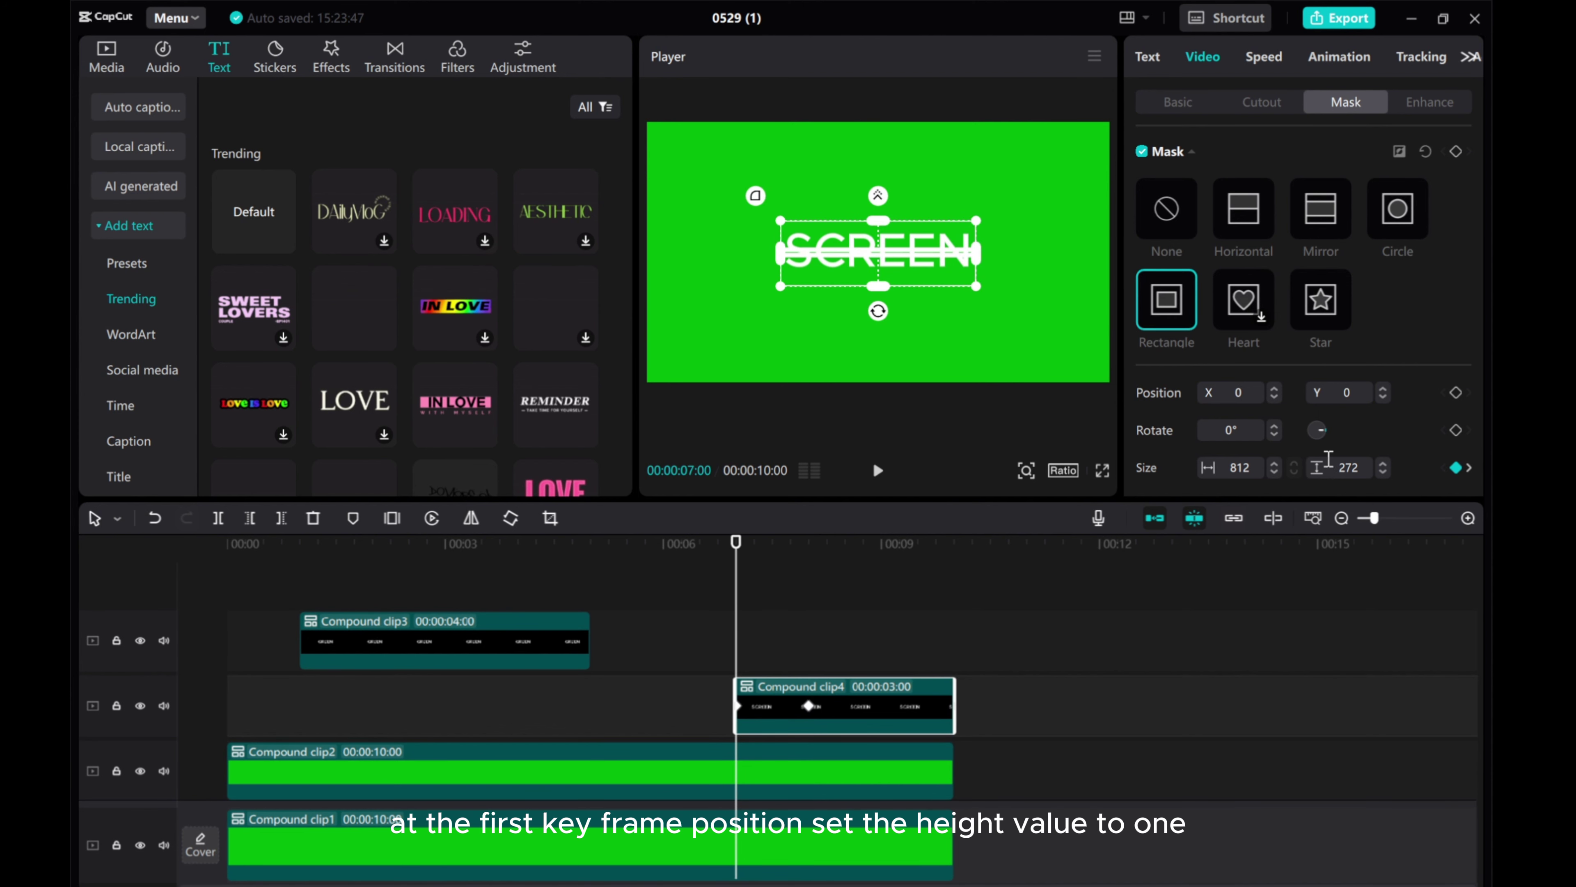
left_click(1358, 462)
type("1")
key("Return")
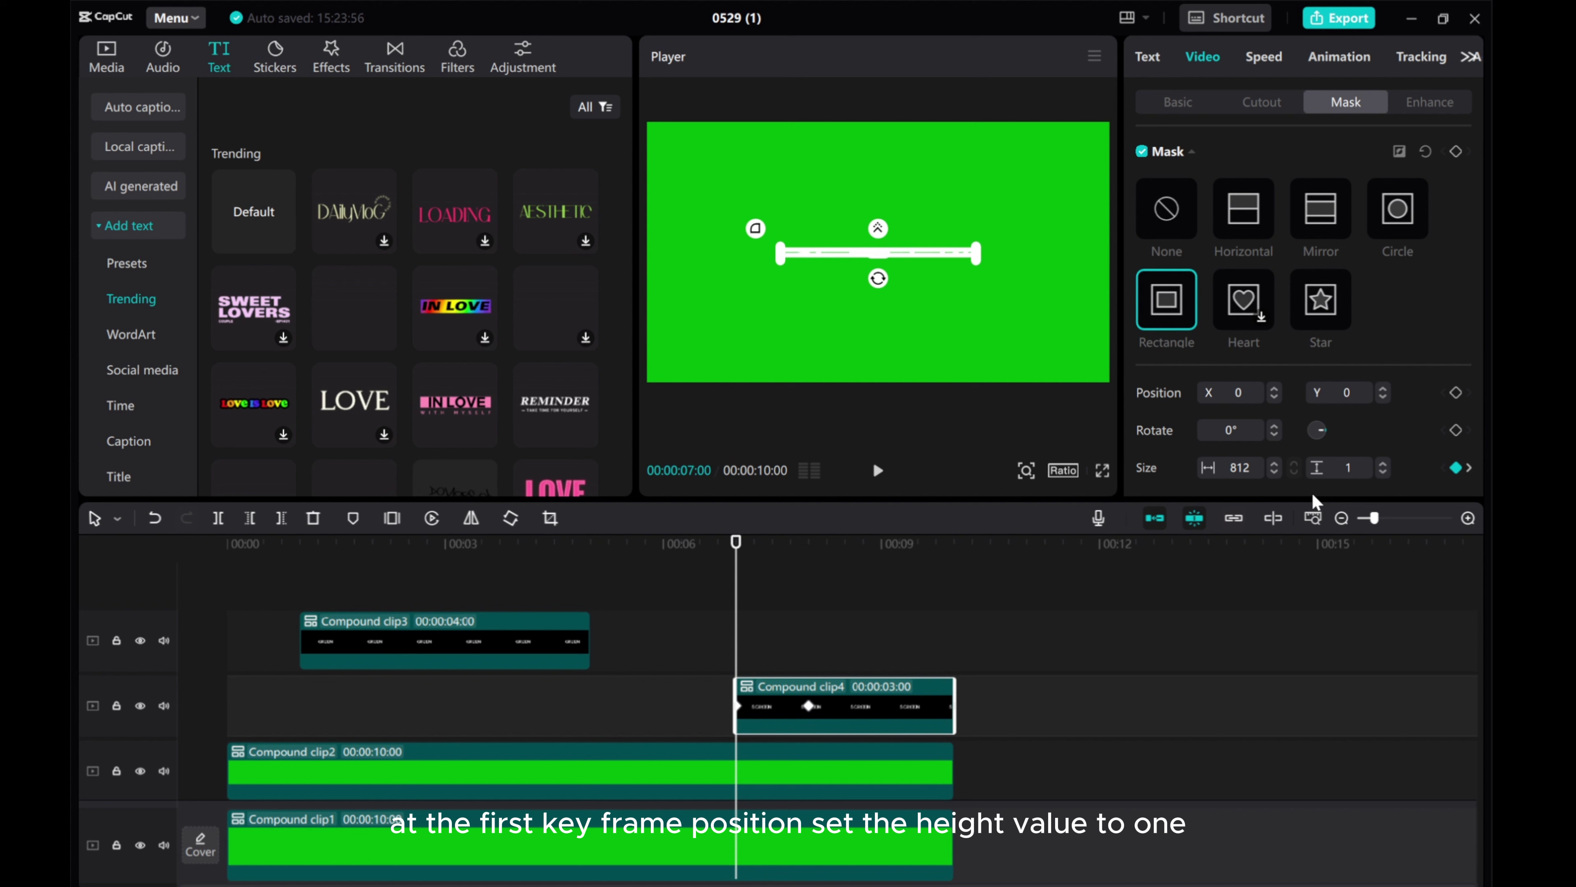
left_click(878, 473)
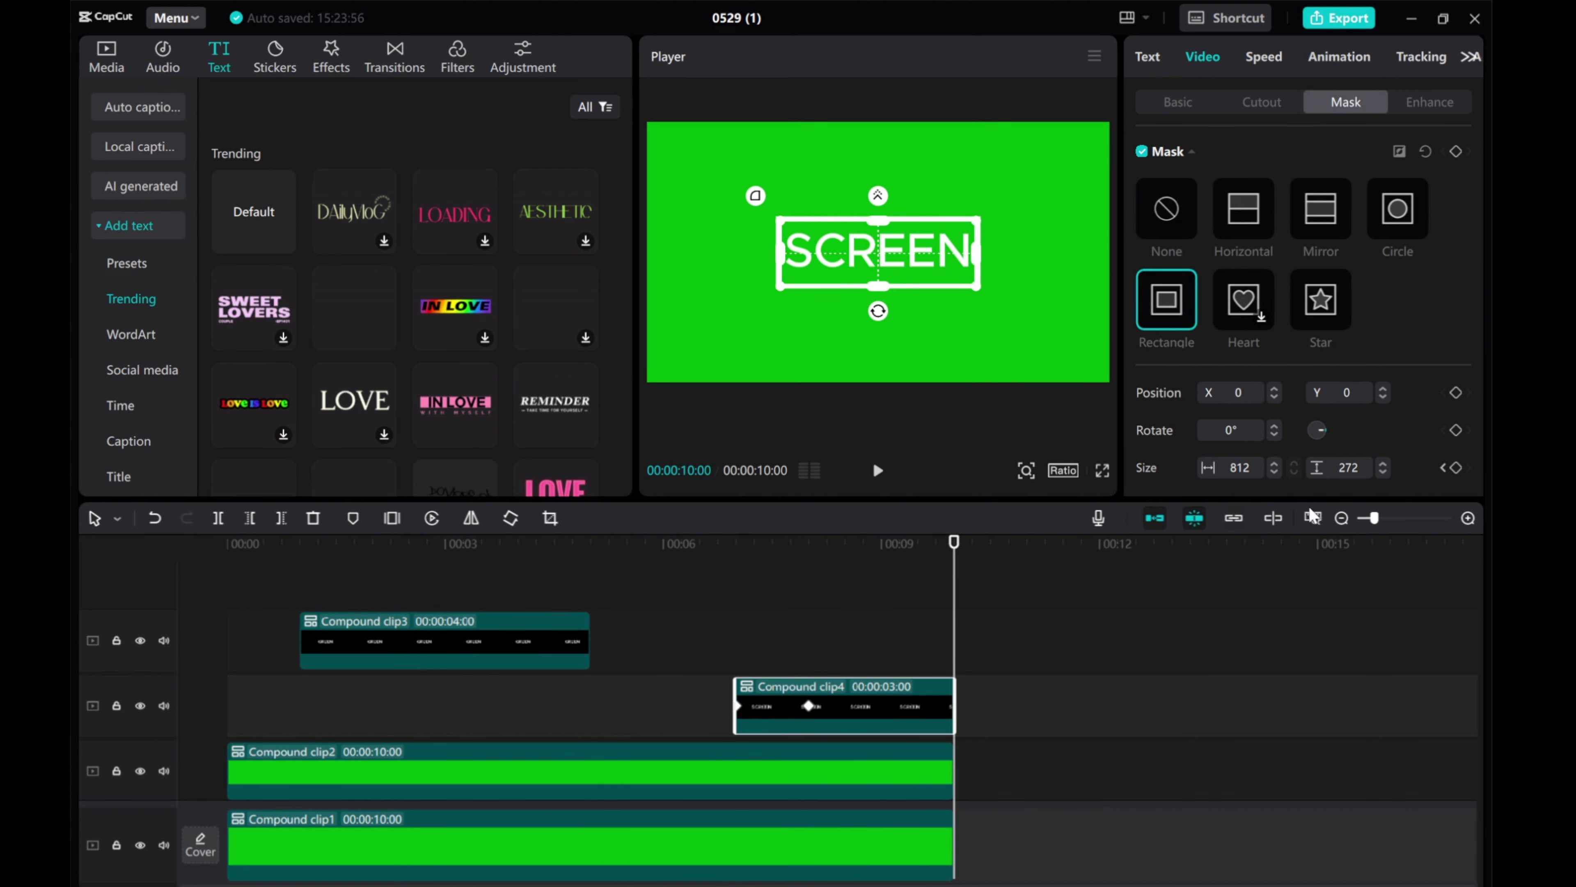
left_click(1341, 518)
left_click(459, 545)
left_click(229, 544)
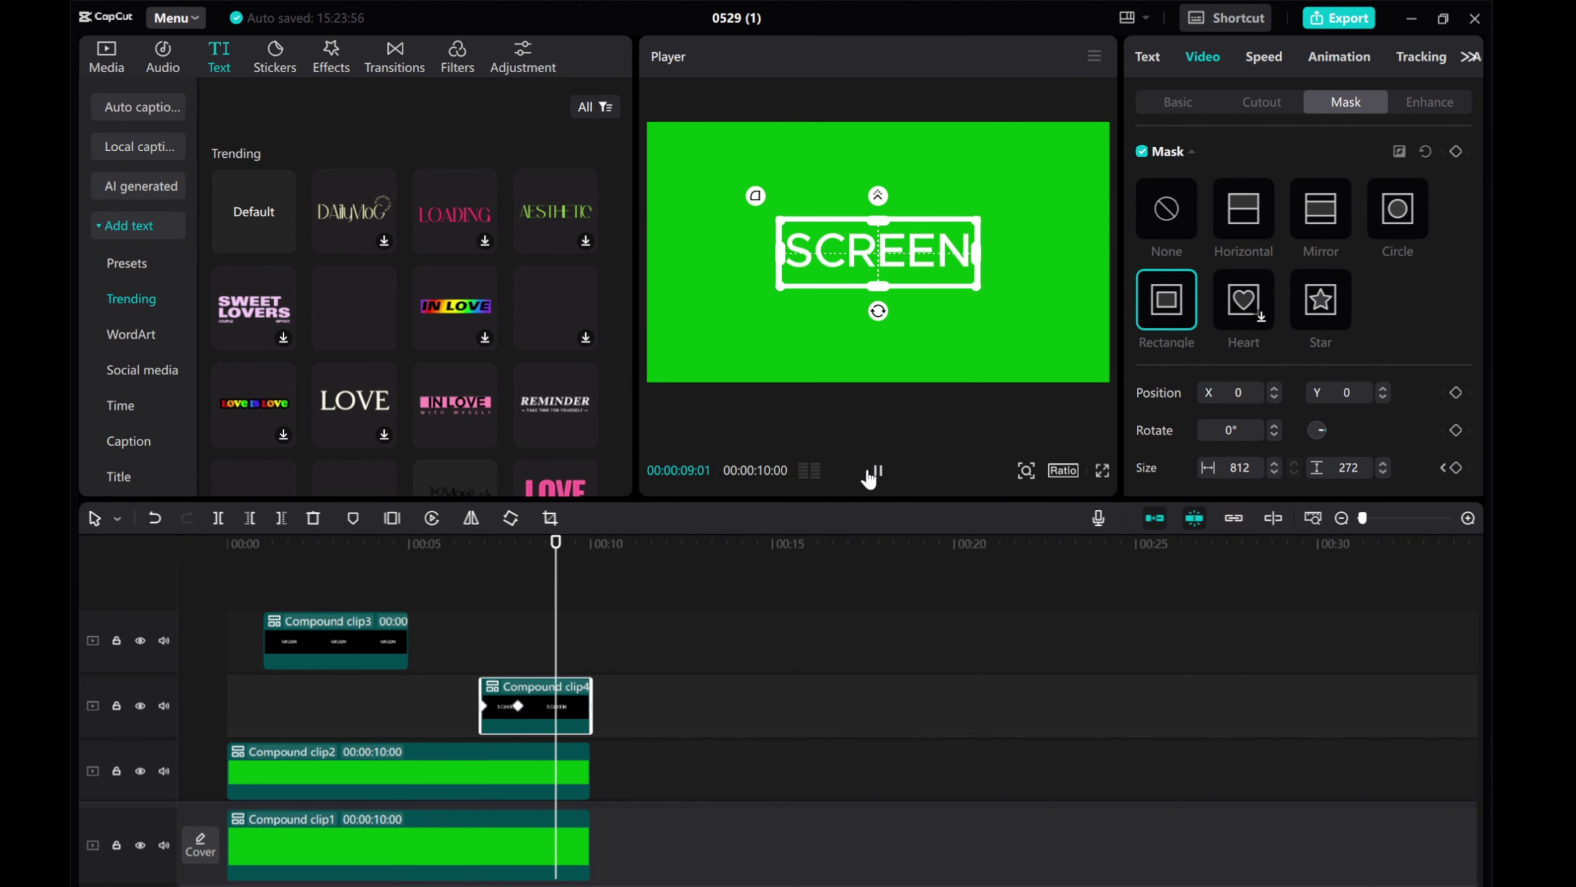
Export the intro, add 0529 (1).mp4 to a timeline, and place a Scenery desert clip first.
left_click(1363, 18)
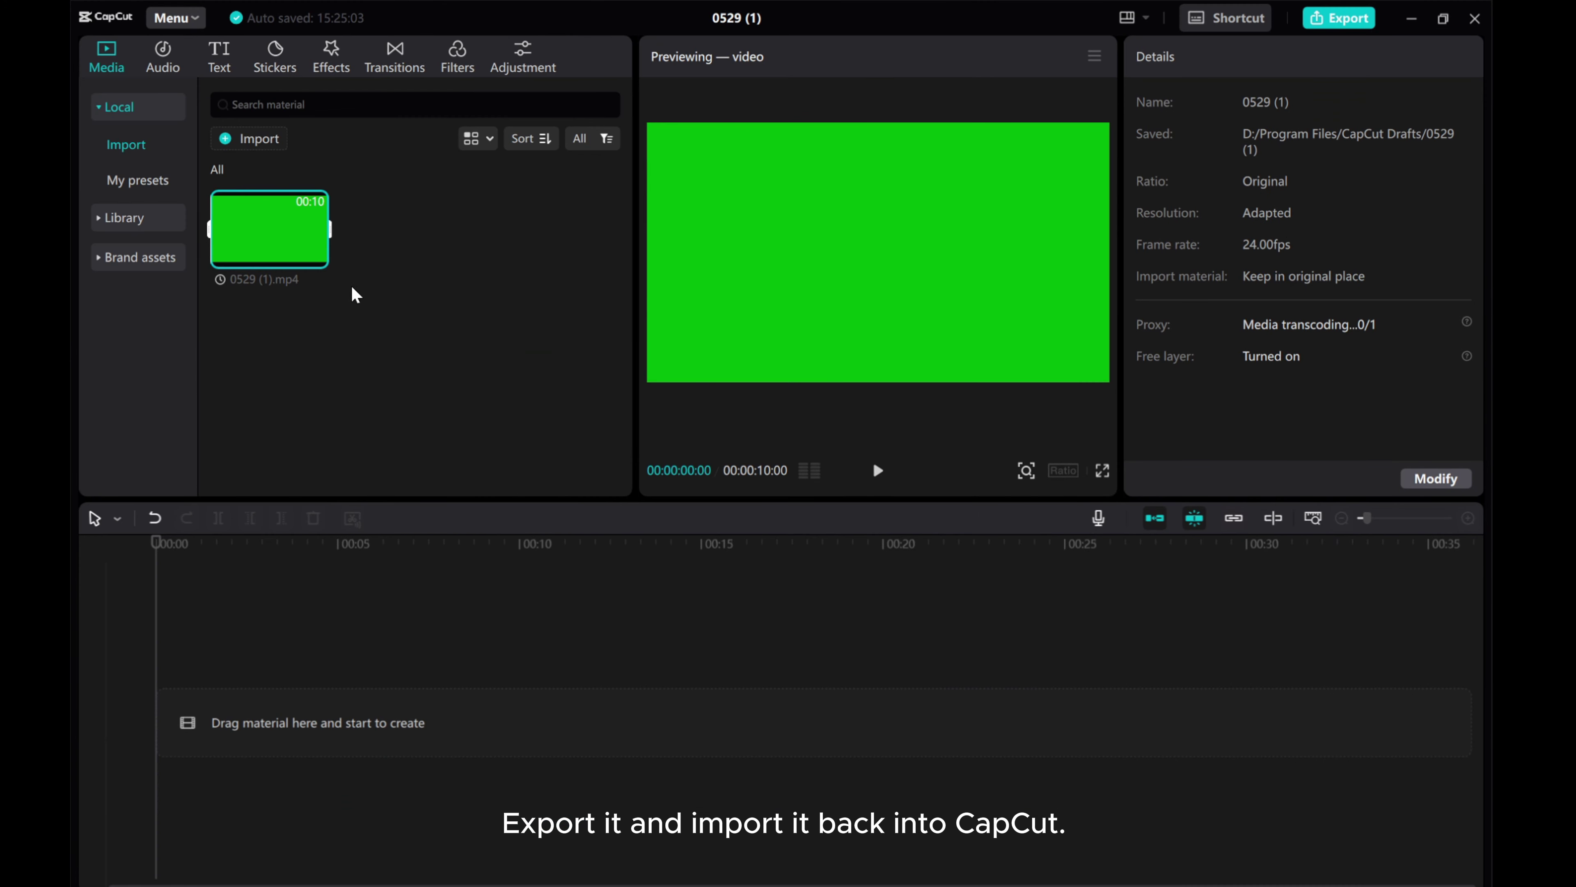
left_click_drag(246, 234, 169, 701)
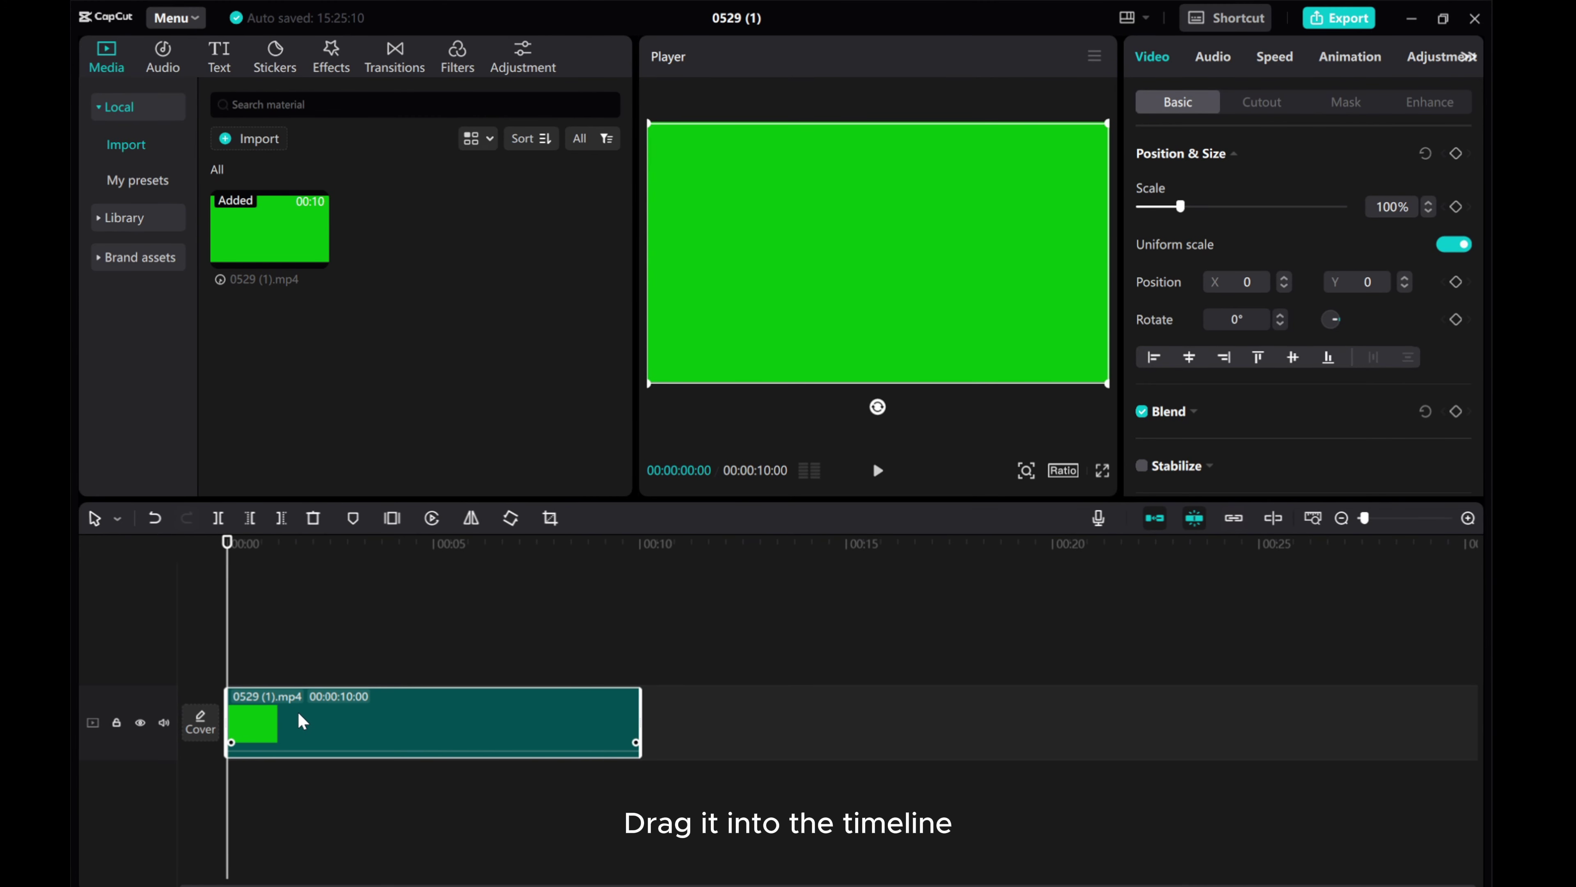
left_click(101, 219)
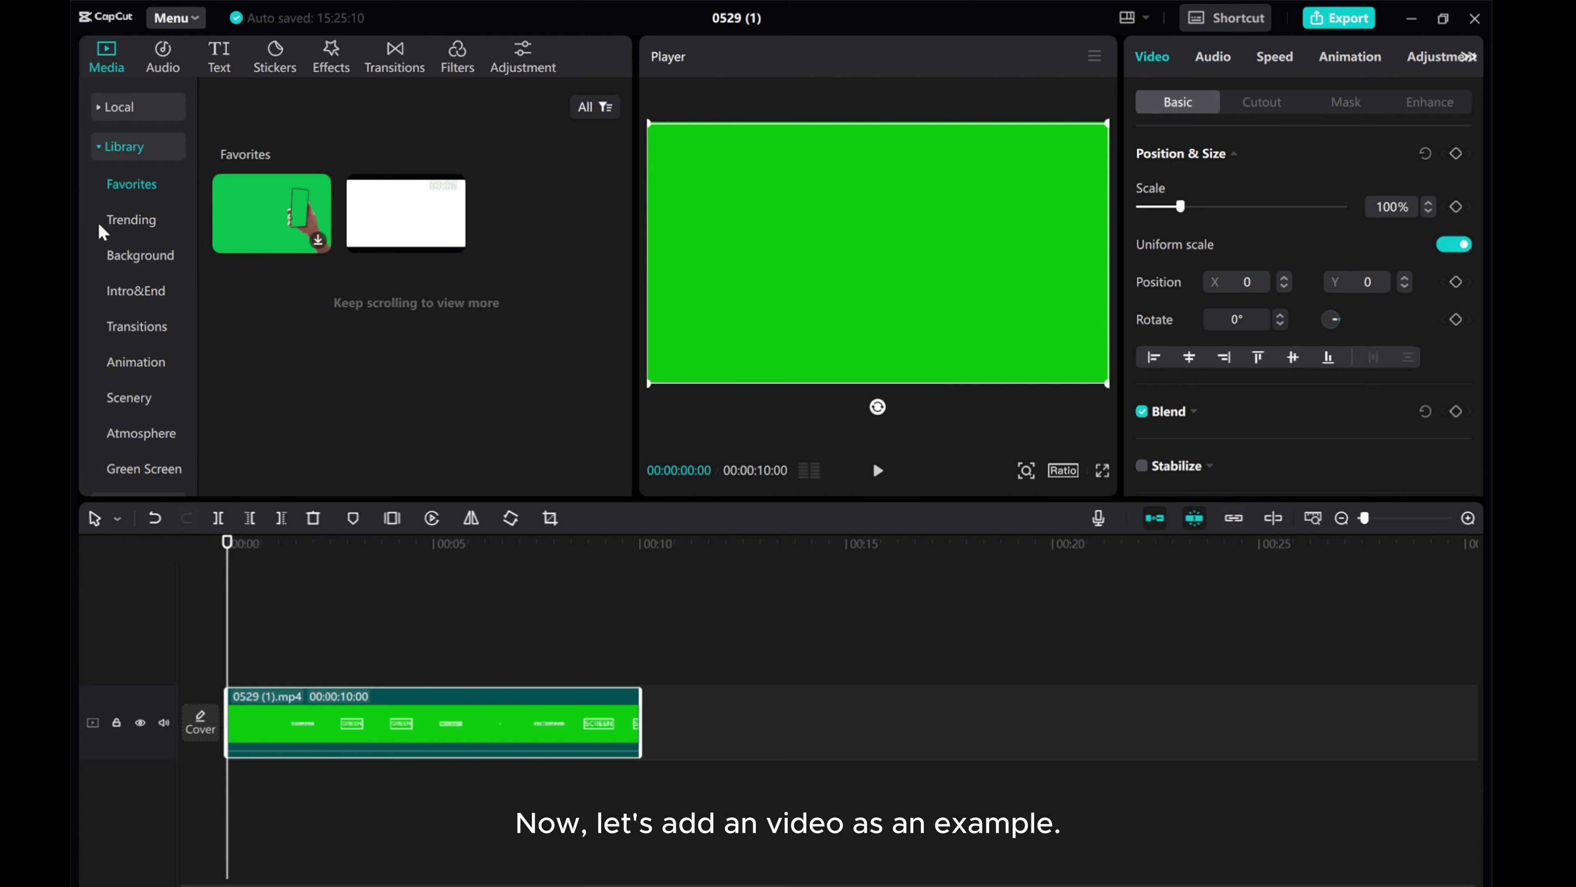
left_click(128, 398)
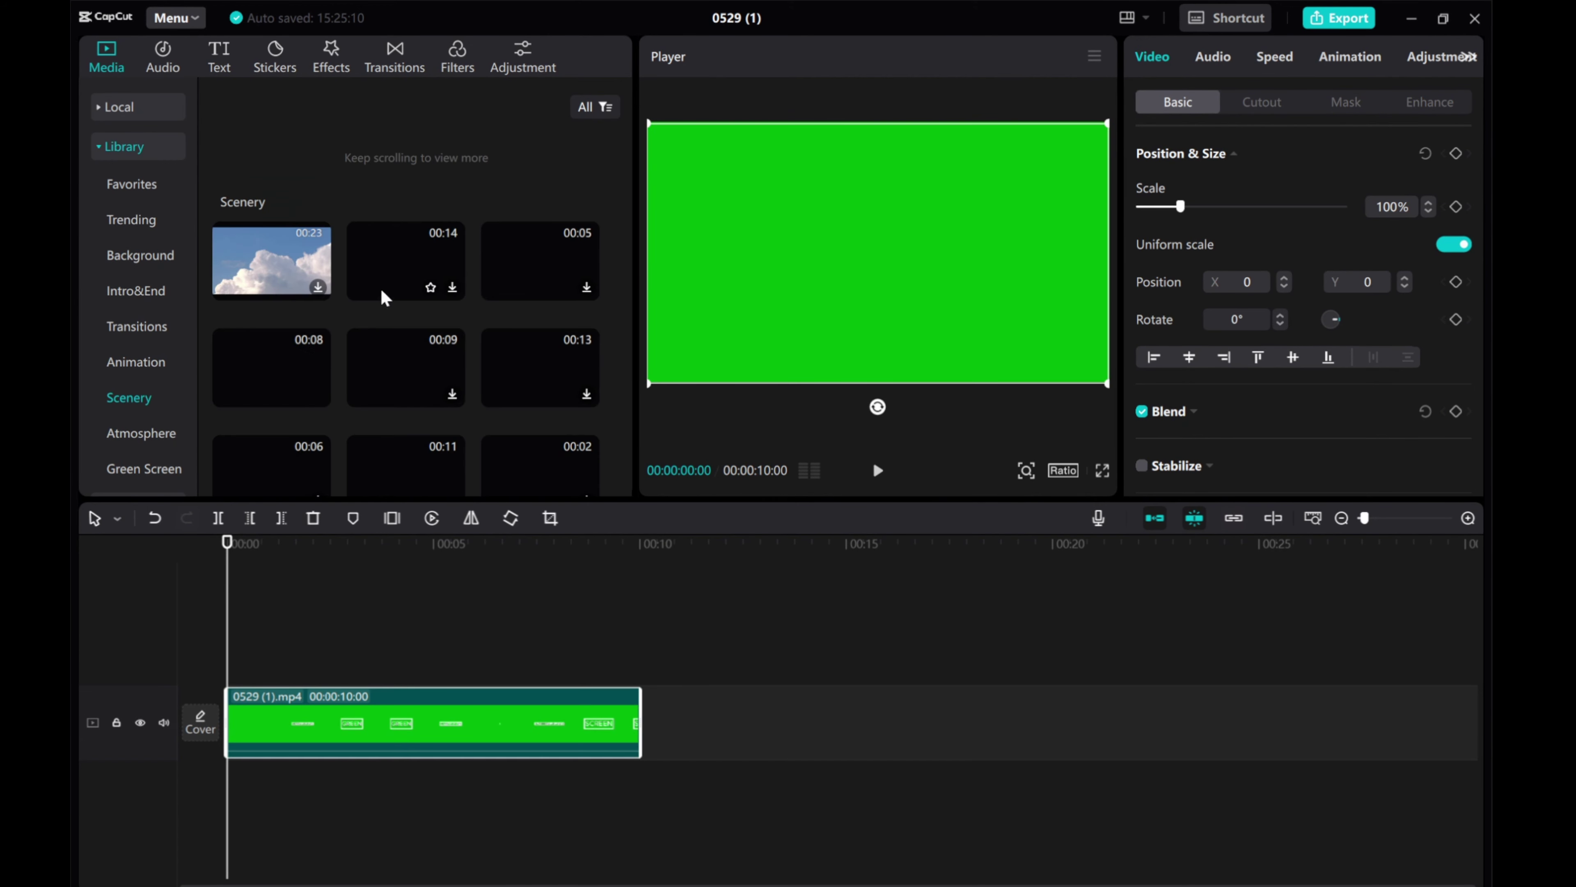
scroll(381, 347, "down", 5)
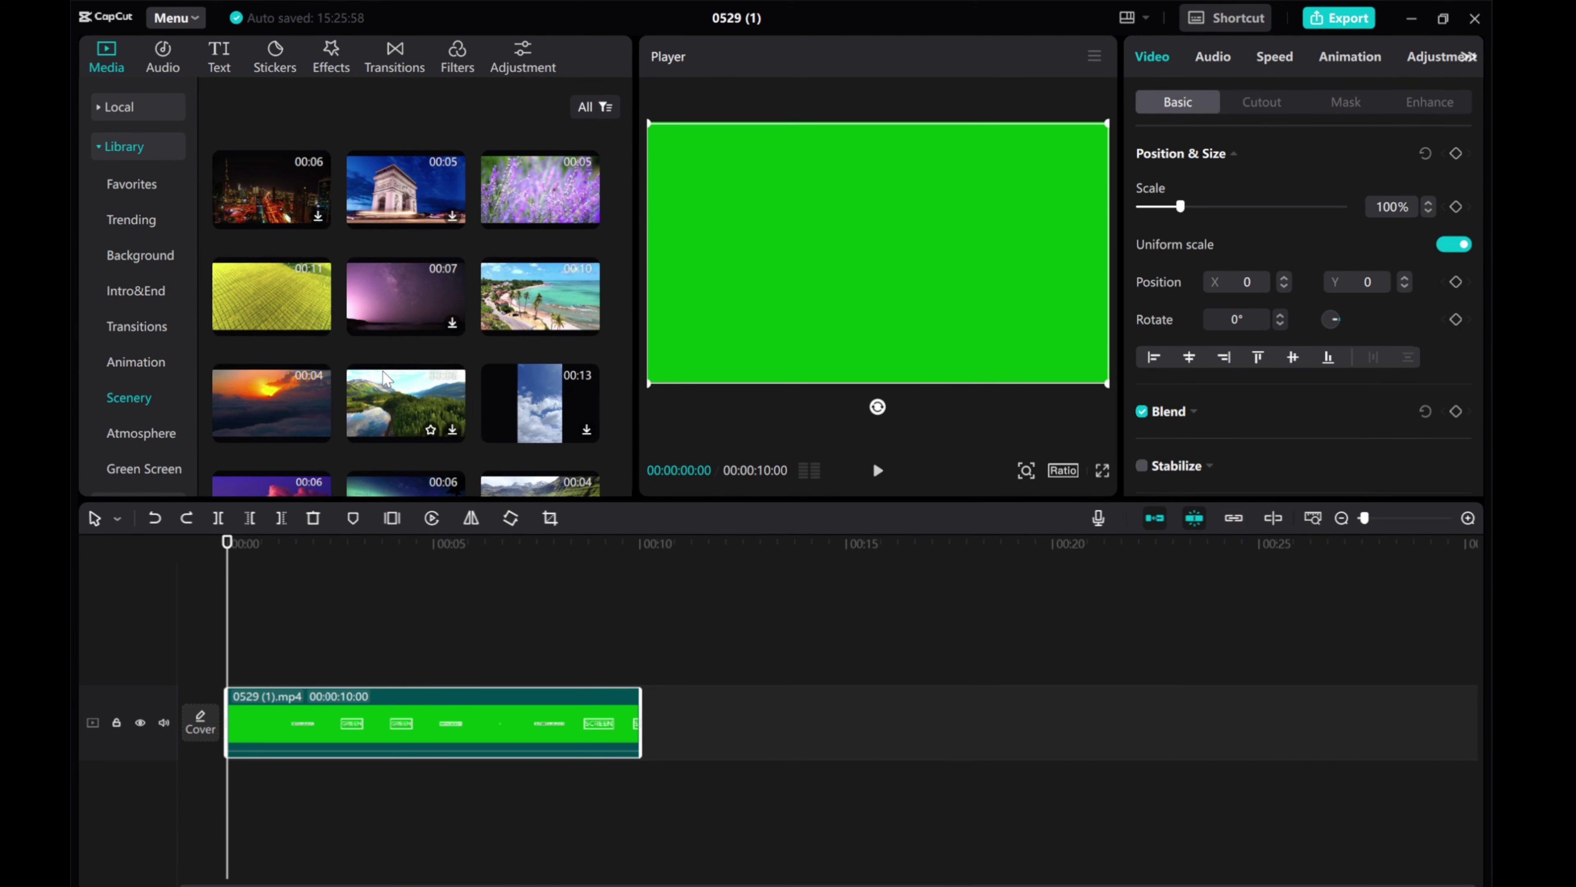
scroll(383, 371, "down", 5)
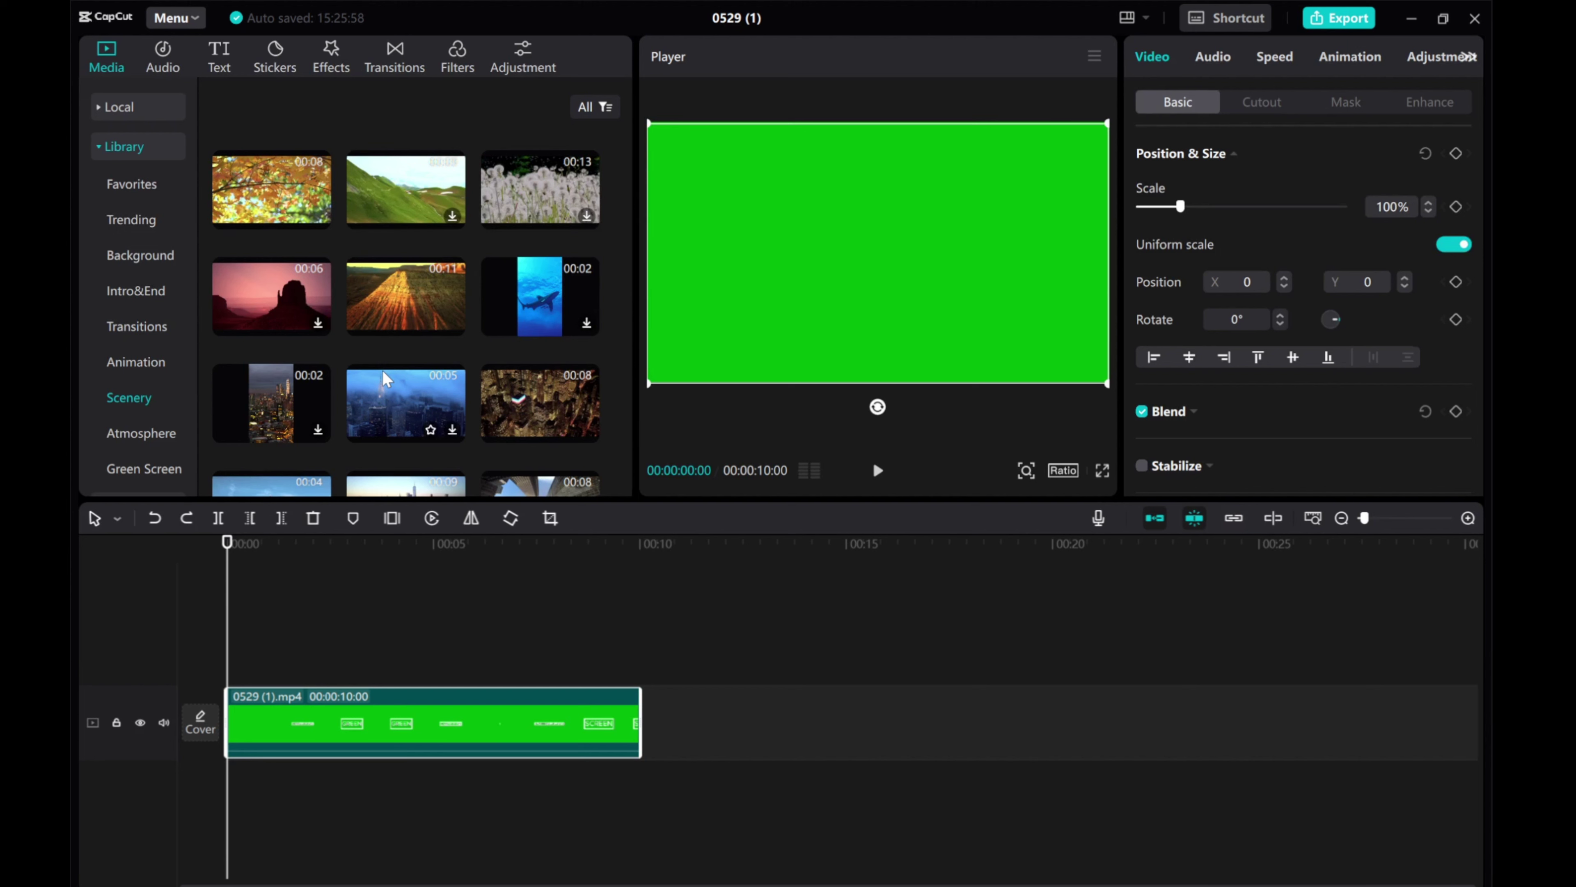
left_click_drag(390, 303, 260, 701)
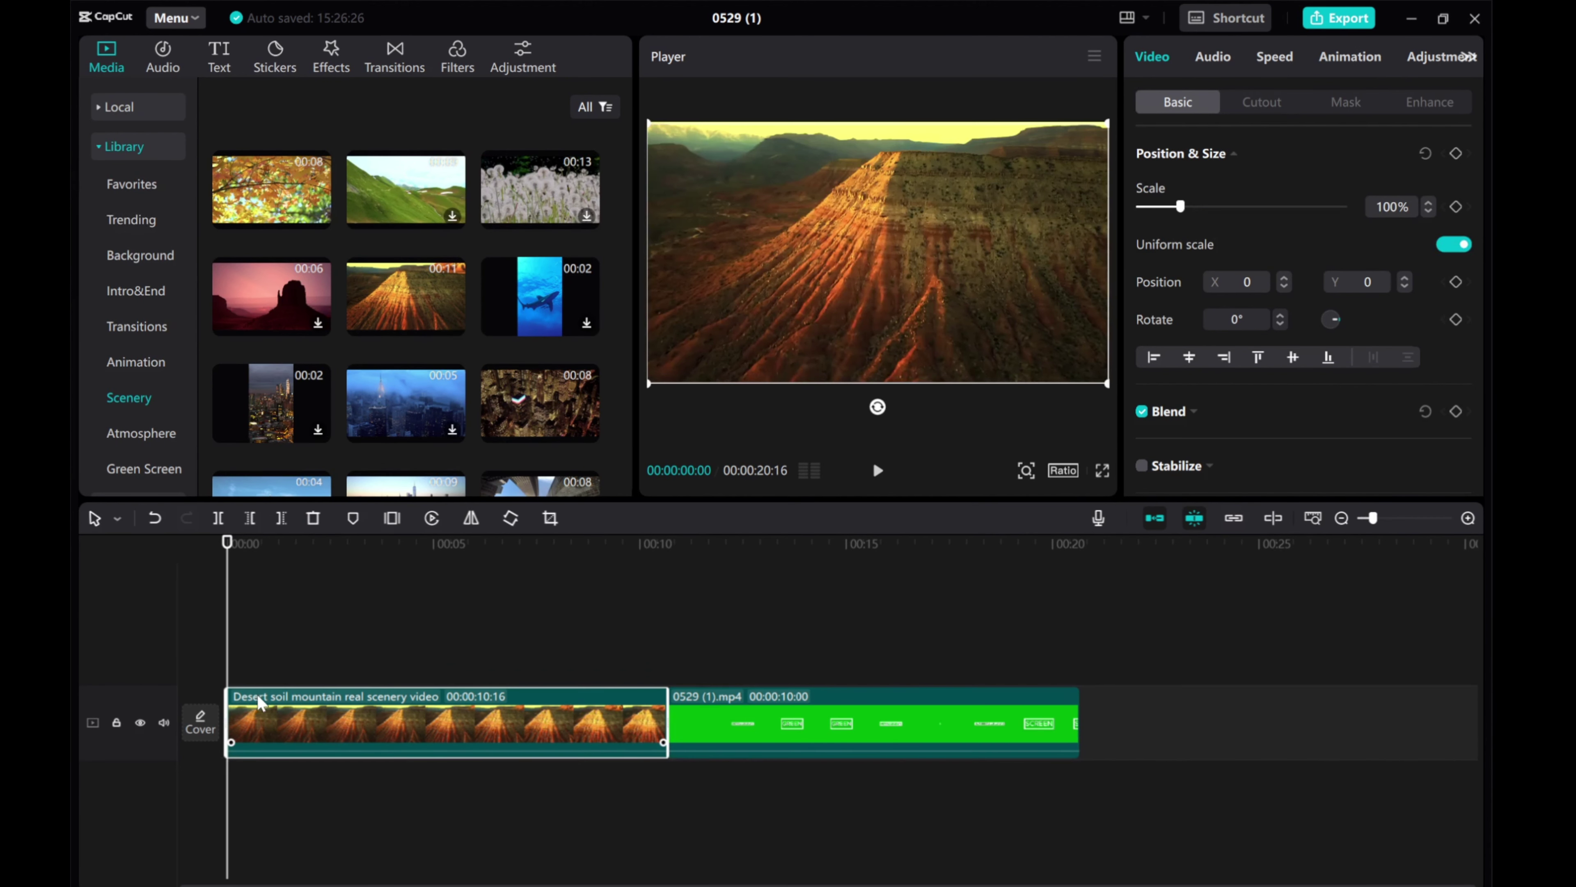
Move the intro onto a track above and trim the desert clip to 10 seconds.
left_click_drag(732, 720, 295, 651)
left_click_drag(665, 721, 639, 719)
left_click(400, 654)
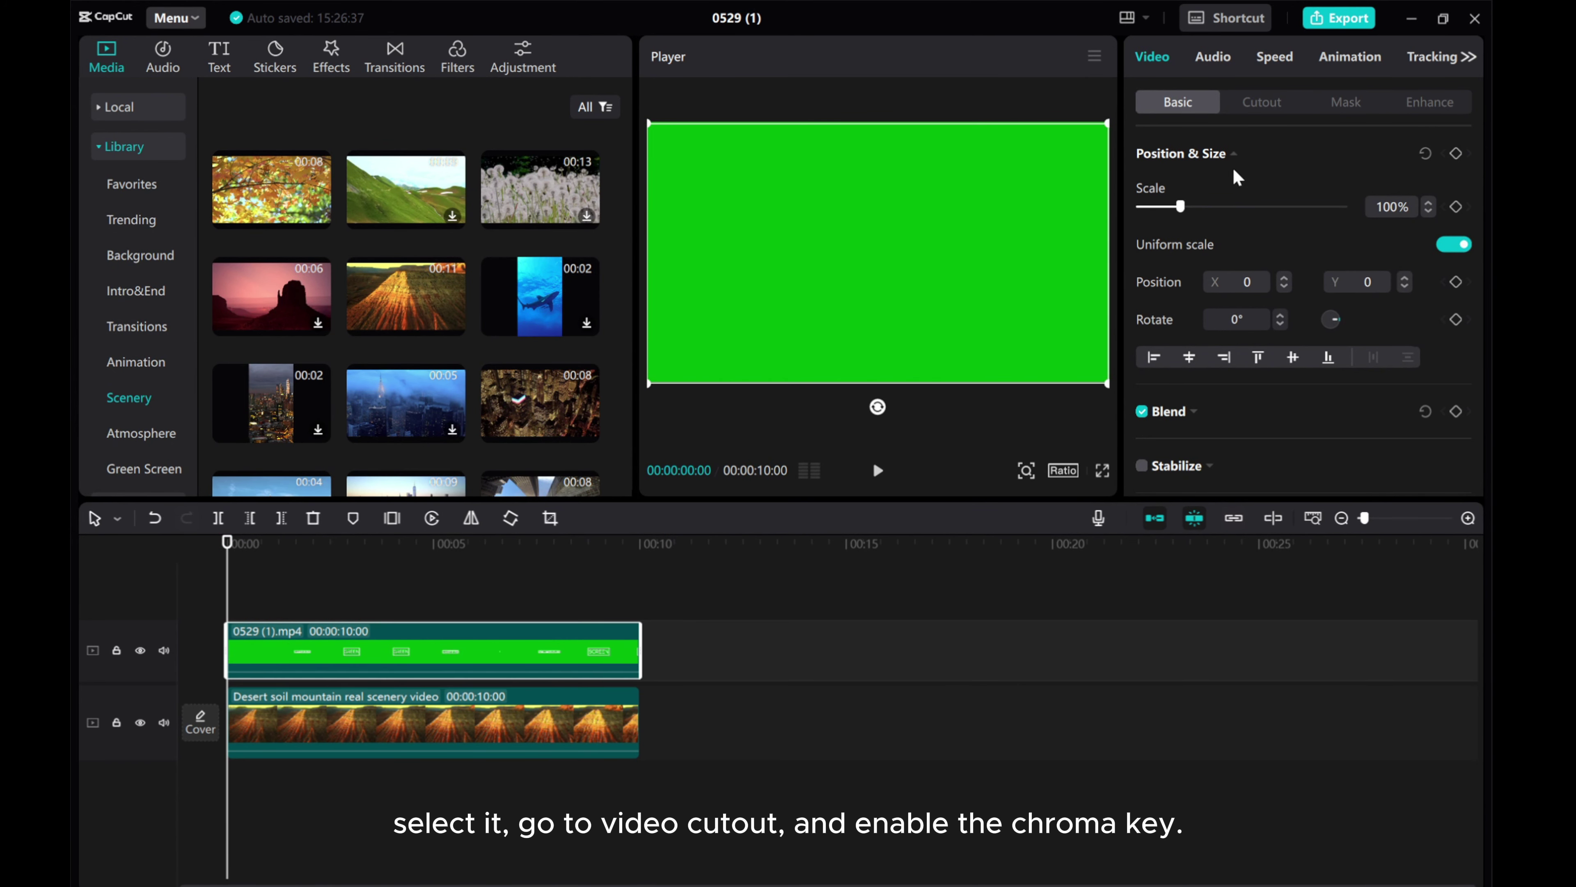
Chroma-key the intro's green colour out with strength 43 and shadow 12.
left_click(1262, 103)
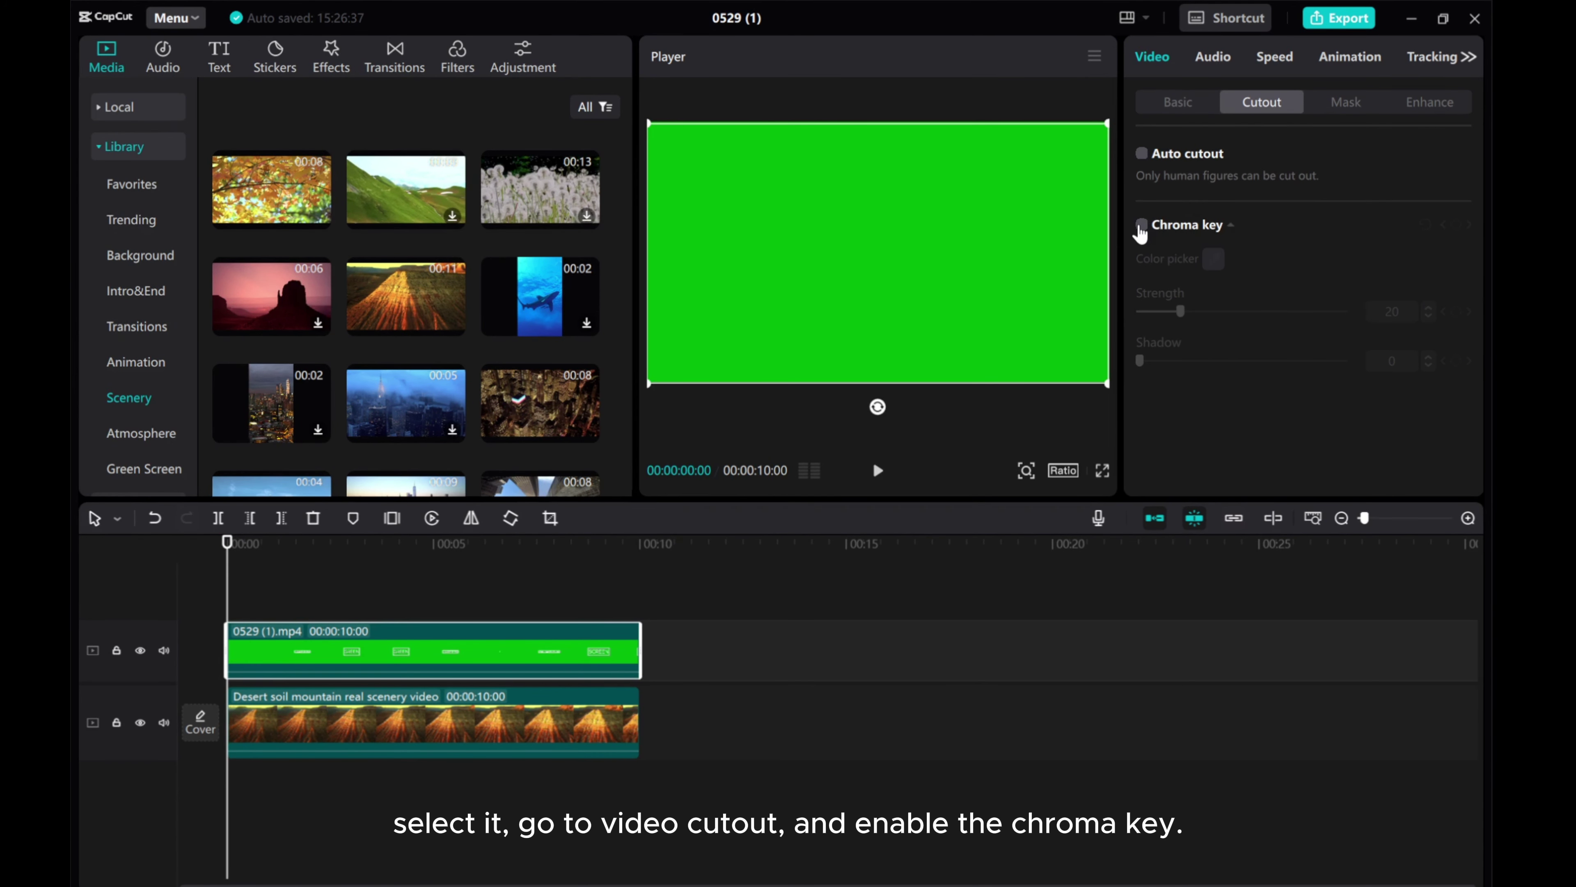
left_click(1140, 227)
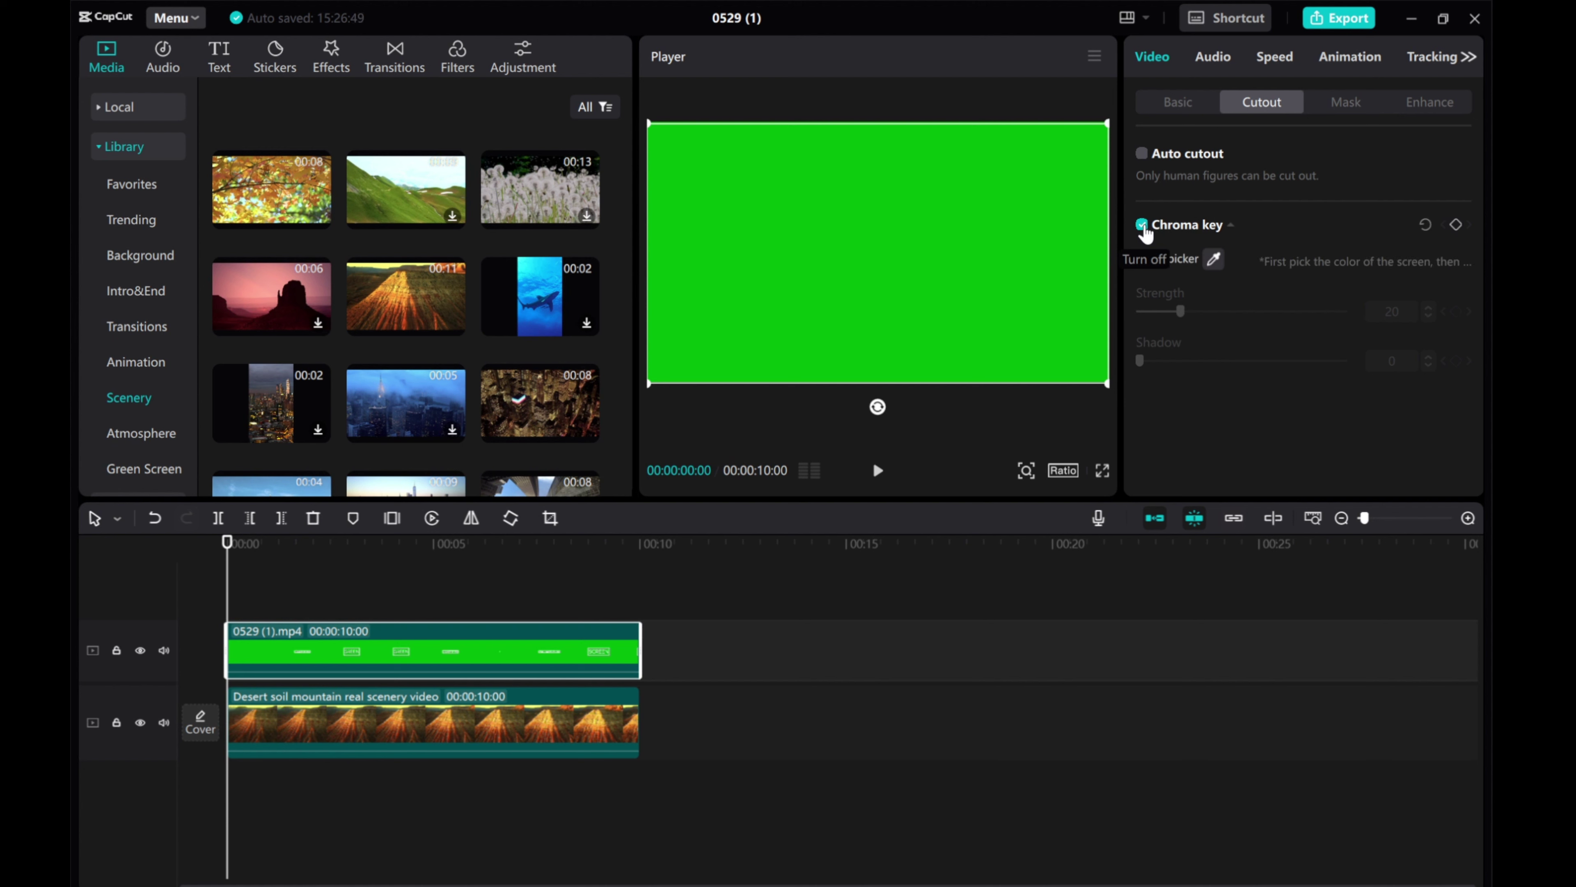
left_click(1214, 259)
left_click(911, 271)
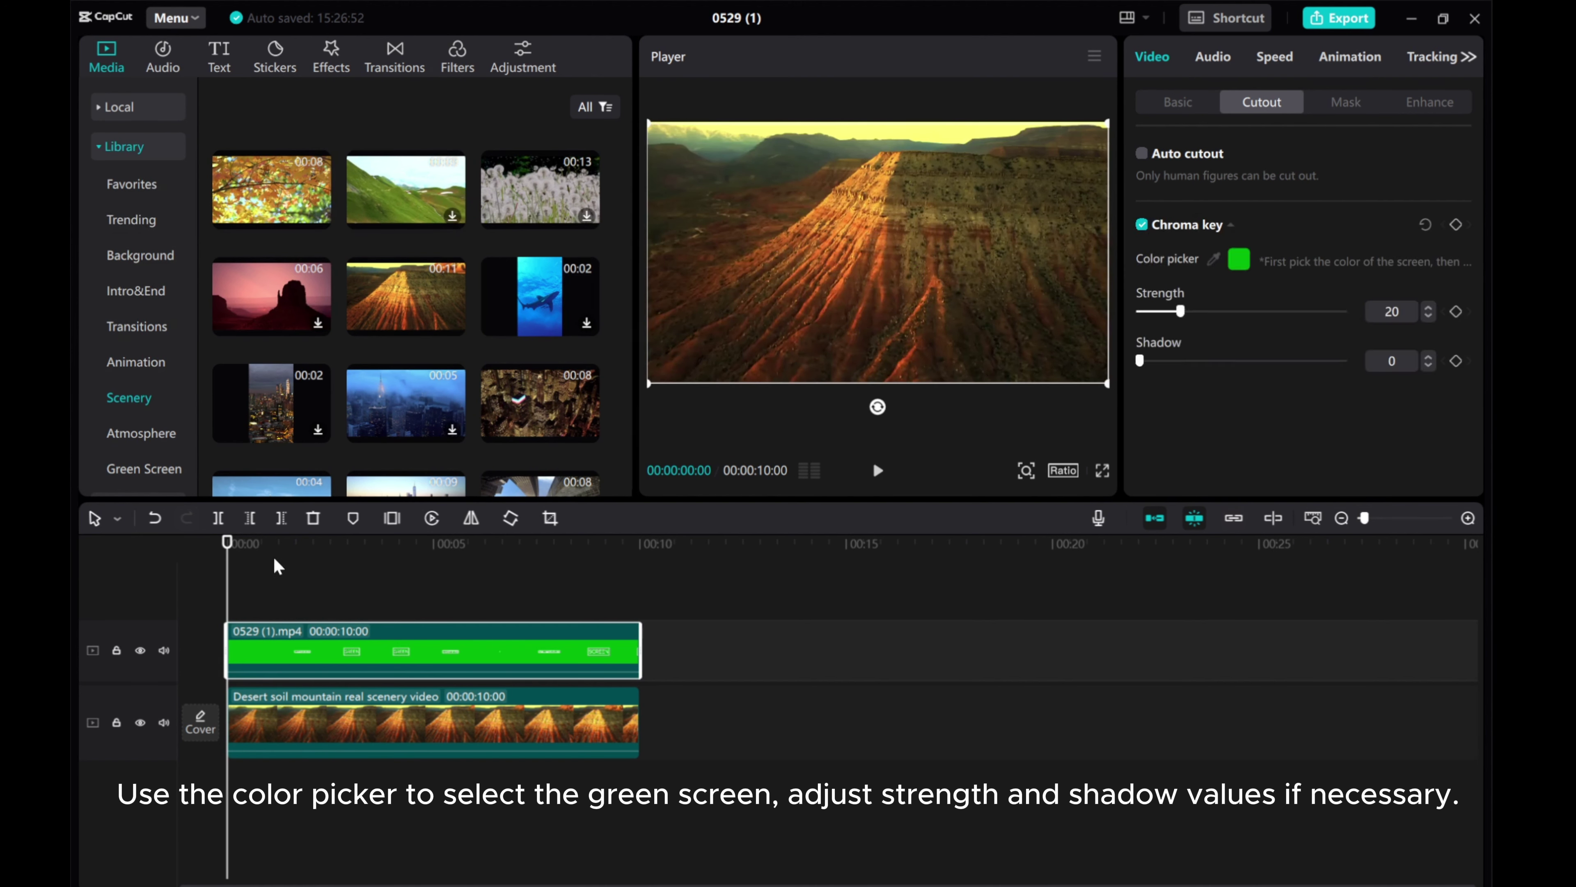
left_click_drag(229, 574, 363, 601)
left_click_drag(1180, 311, 1227, 311)
left_click_drag(1146, 362, 1164, 362)
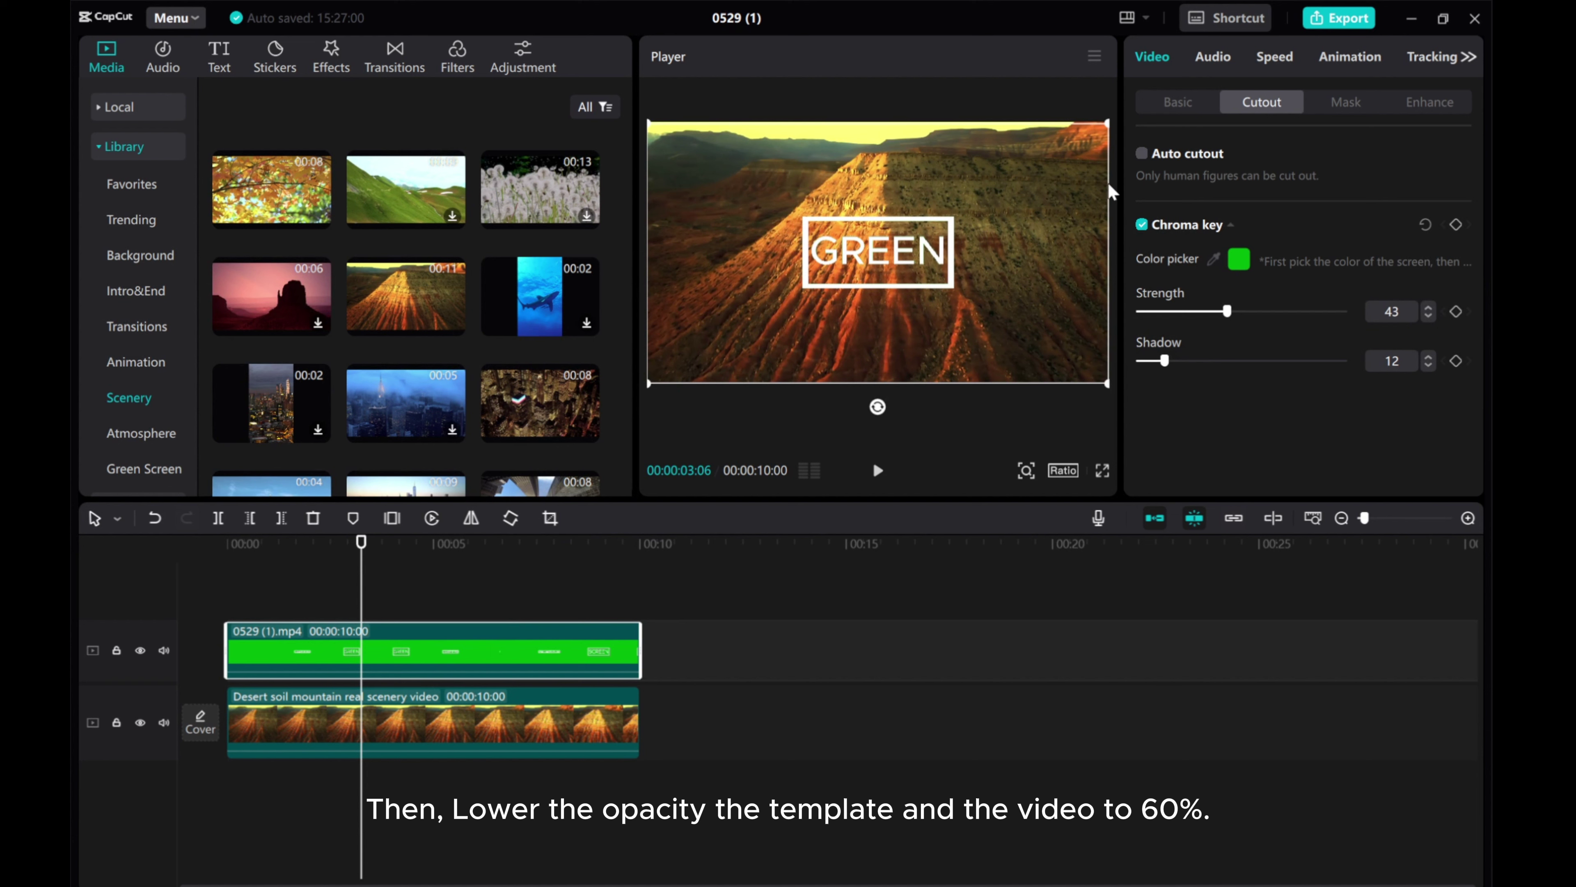
Lower the opacity of both the intro clip and the desert clip to 60%.
left_click(1177, 107)
scroll(1221, 378, "down", 5)
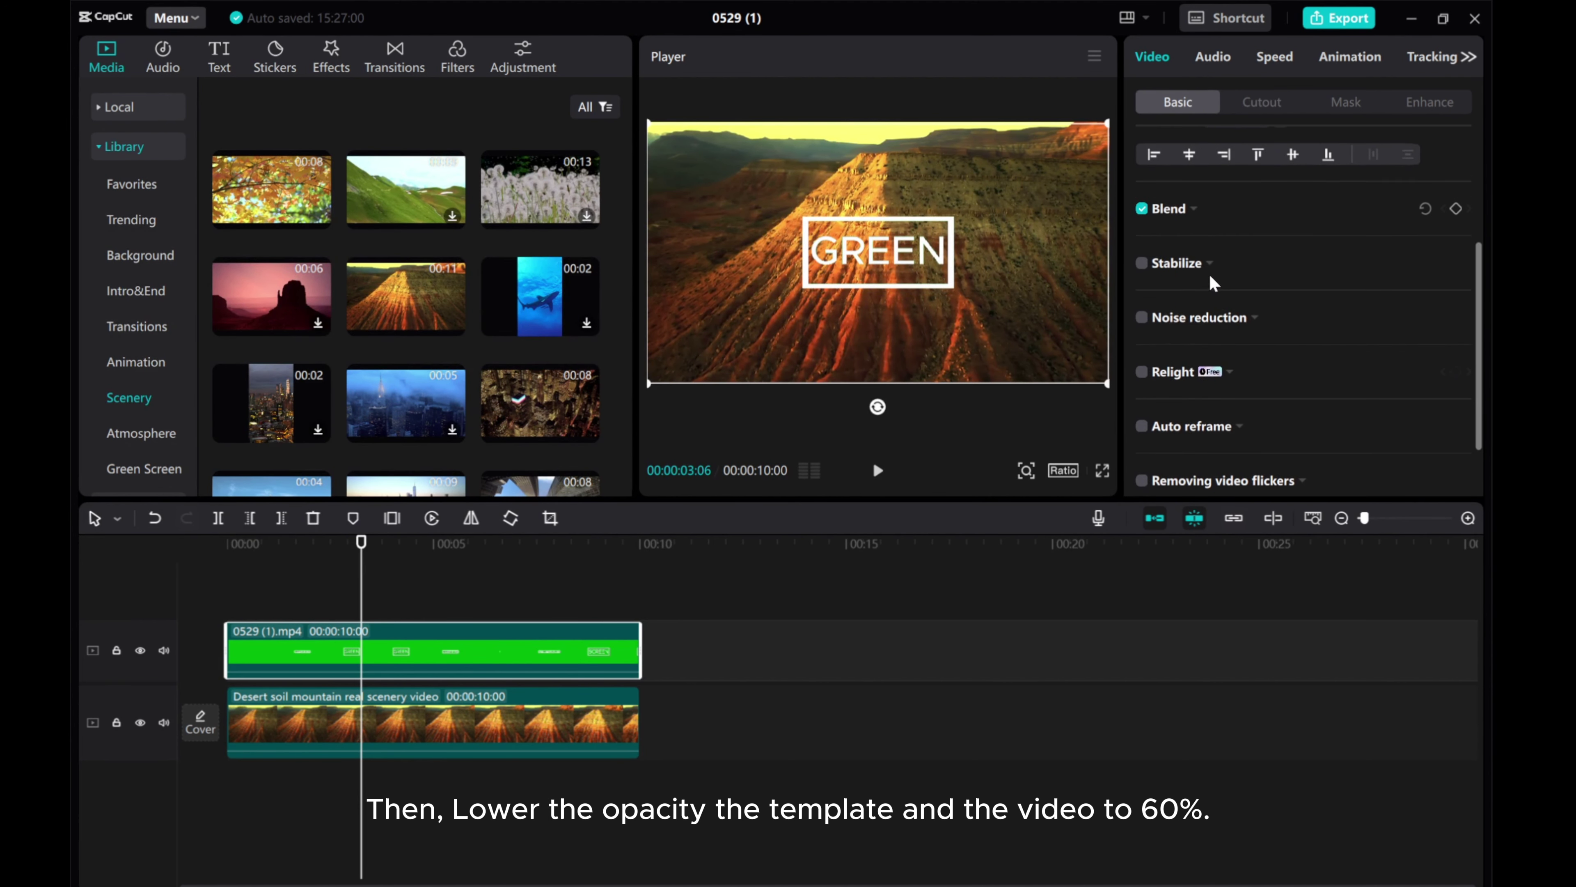
left_click(1185, 211)
left_click_drag(1341, 299, 1256, 300)
left_click_drag(1266, 298, 1262, 301)
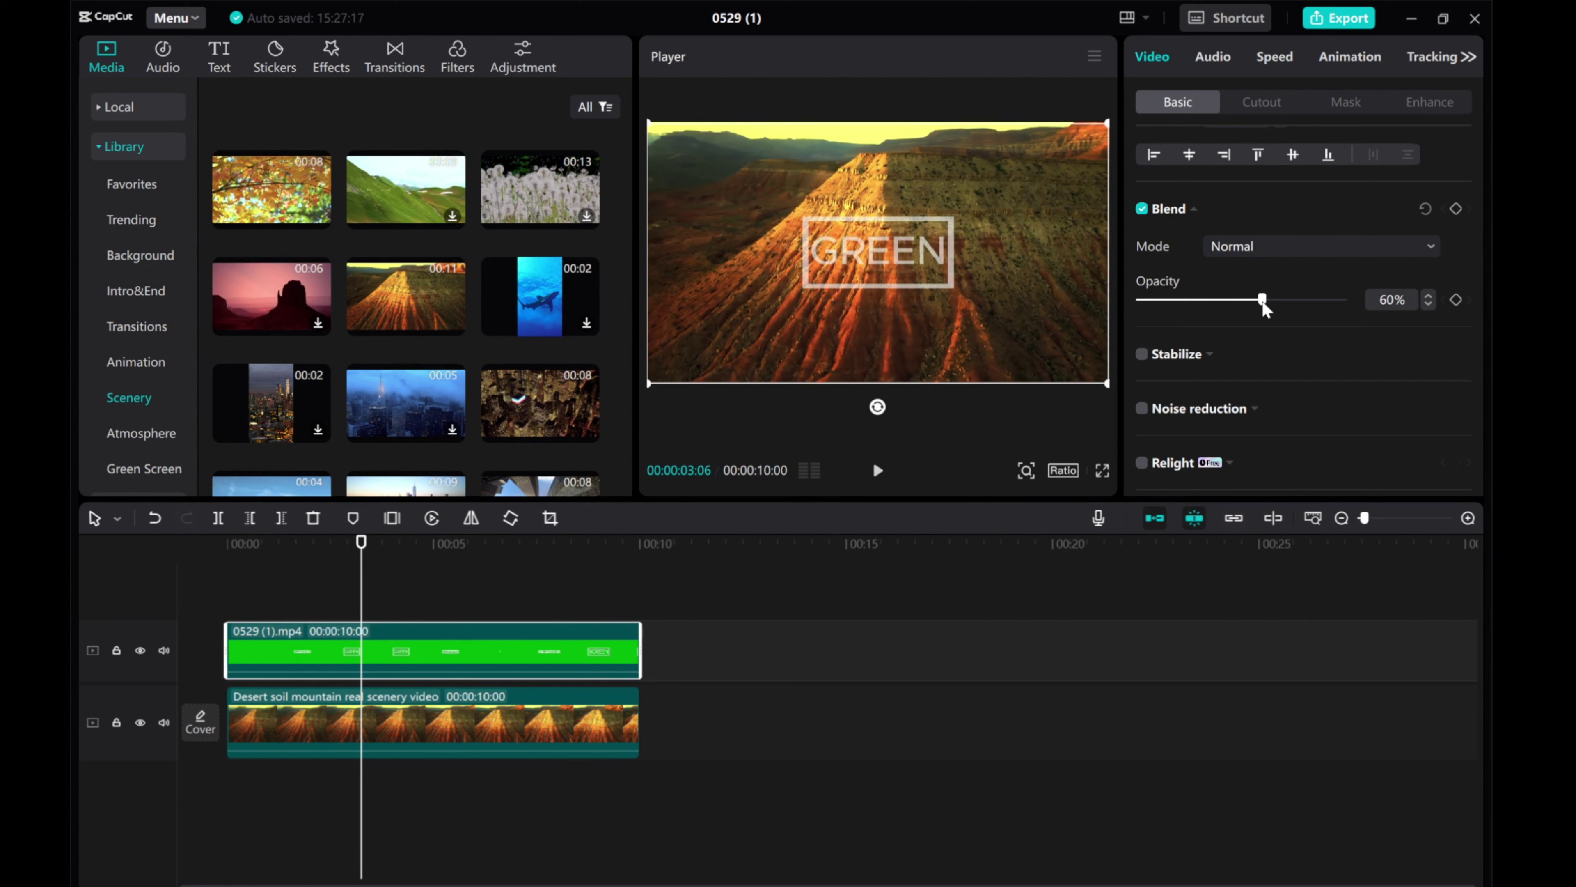
left_click(426, 714)
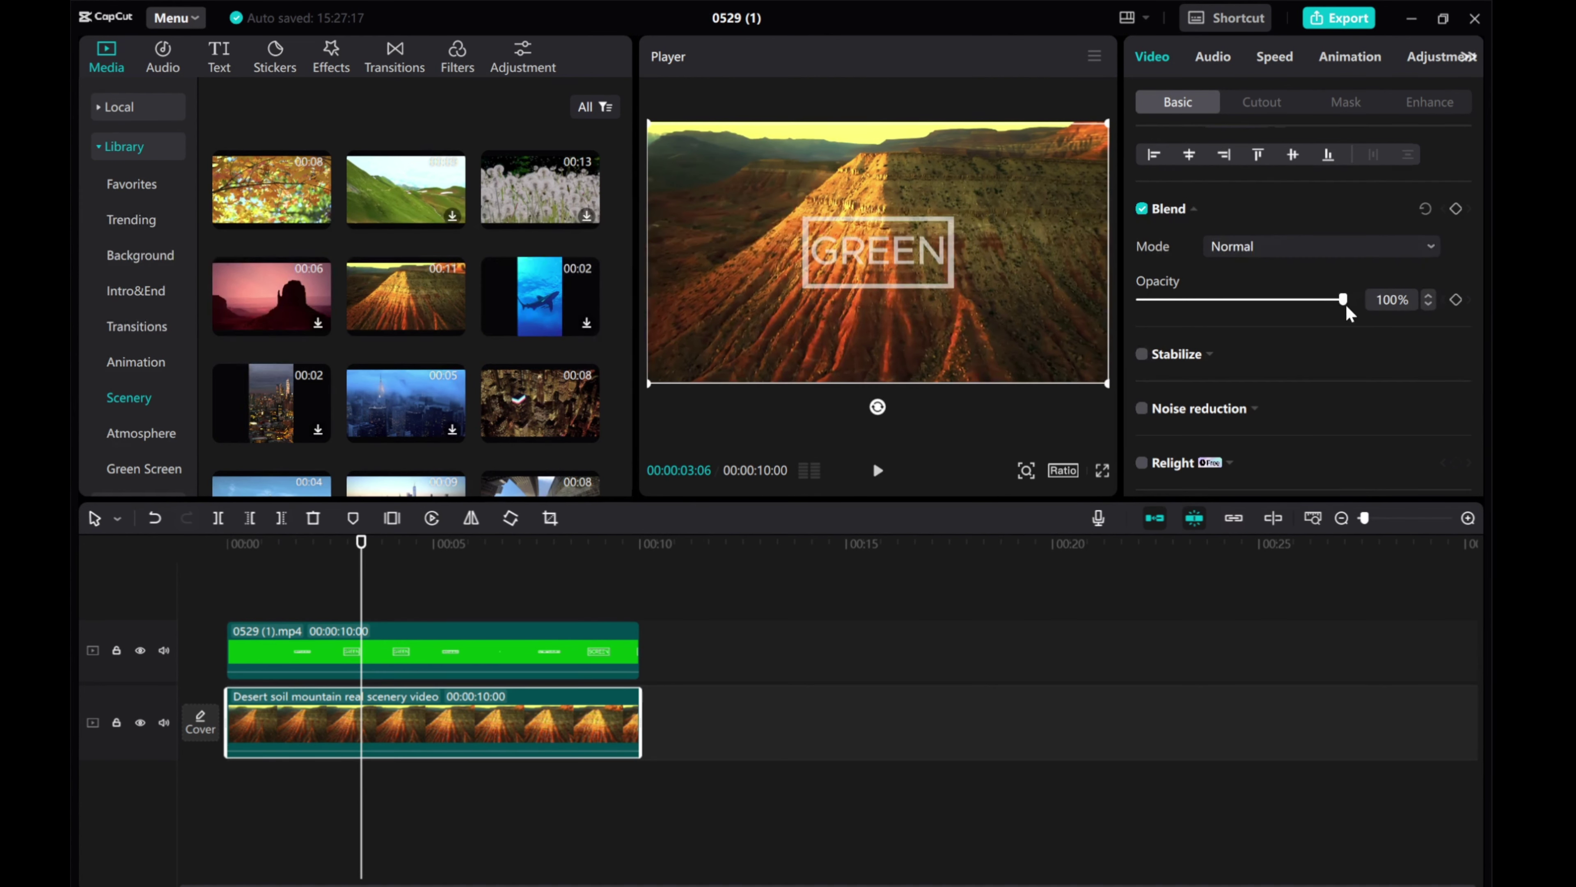
left_click_drag(1348, 310, 1266, 310)
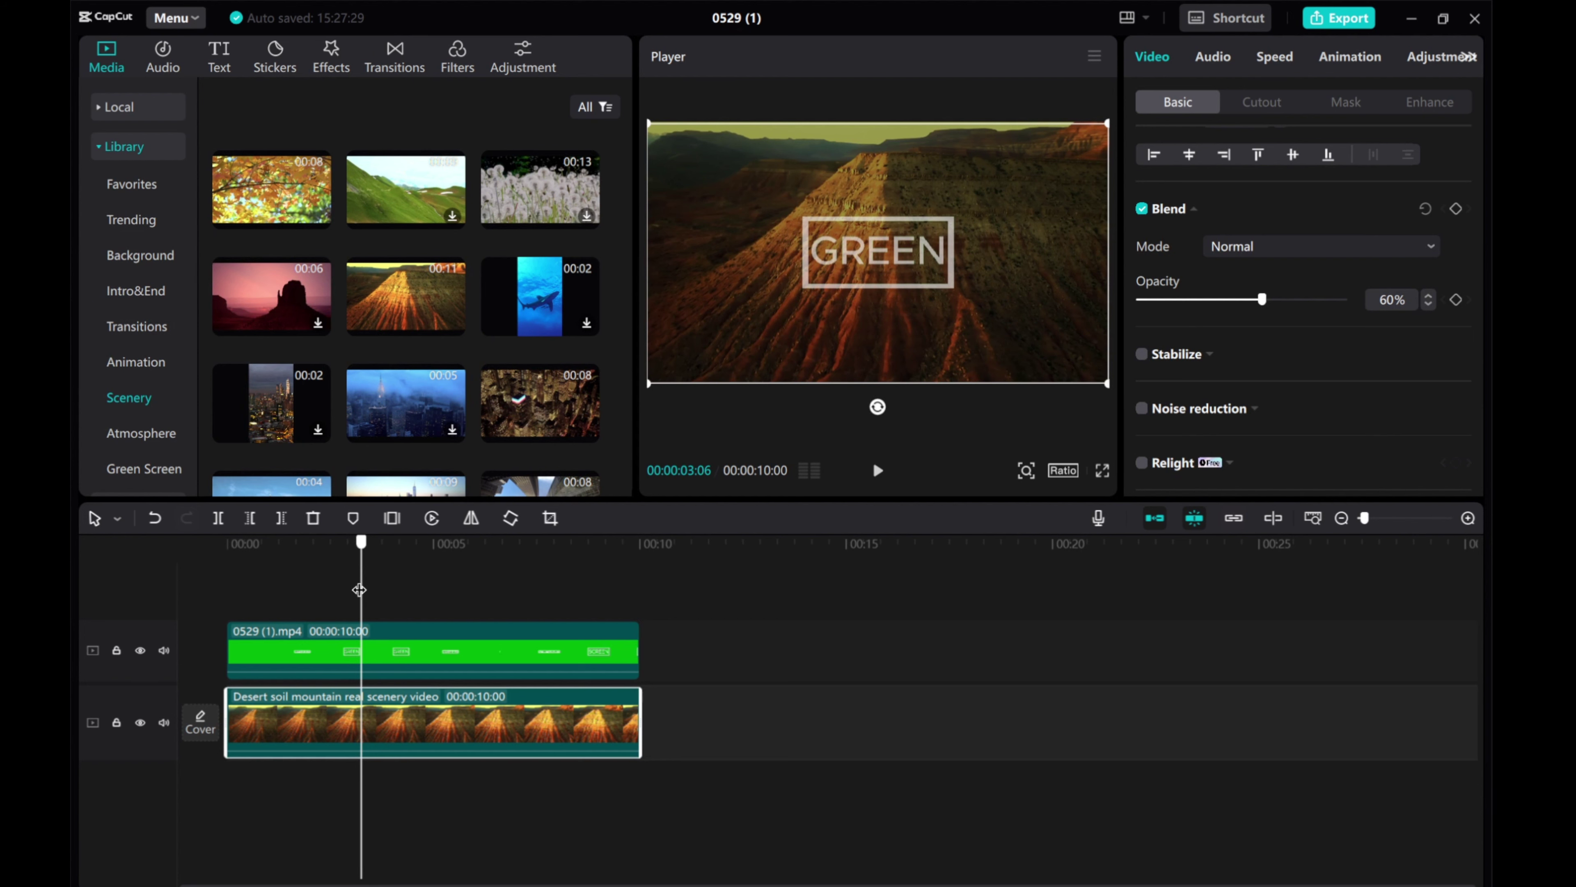
Keyframe the intro's opacity from 60% at 9 s to 0% at 10 s.
left_click_drag(361, 590, 601, 614)
left_click(246, 645)
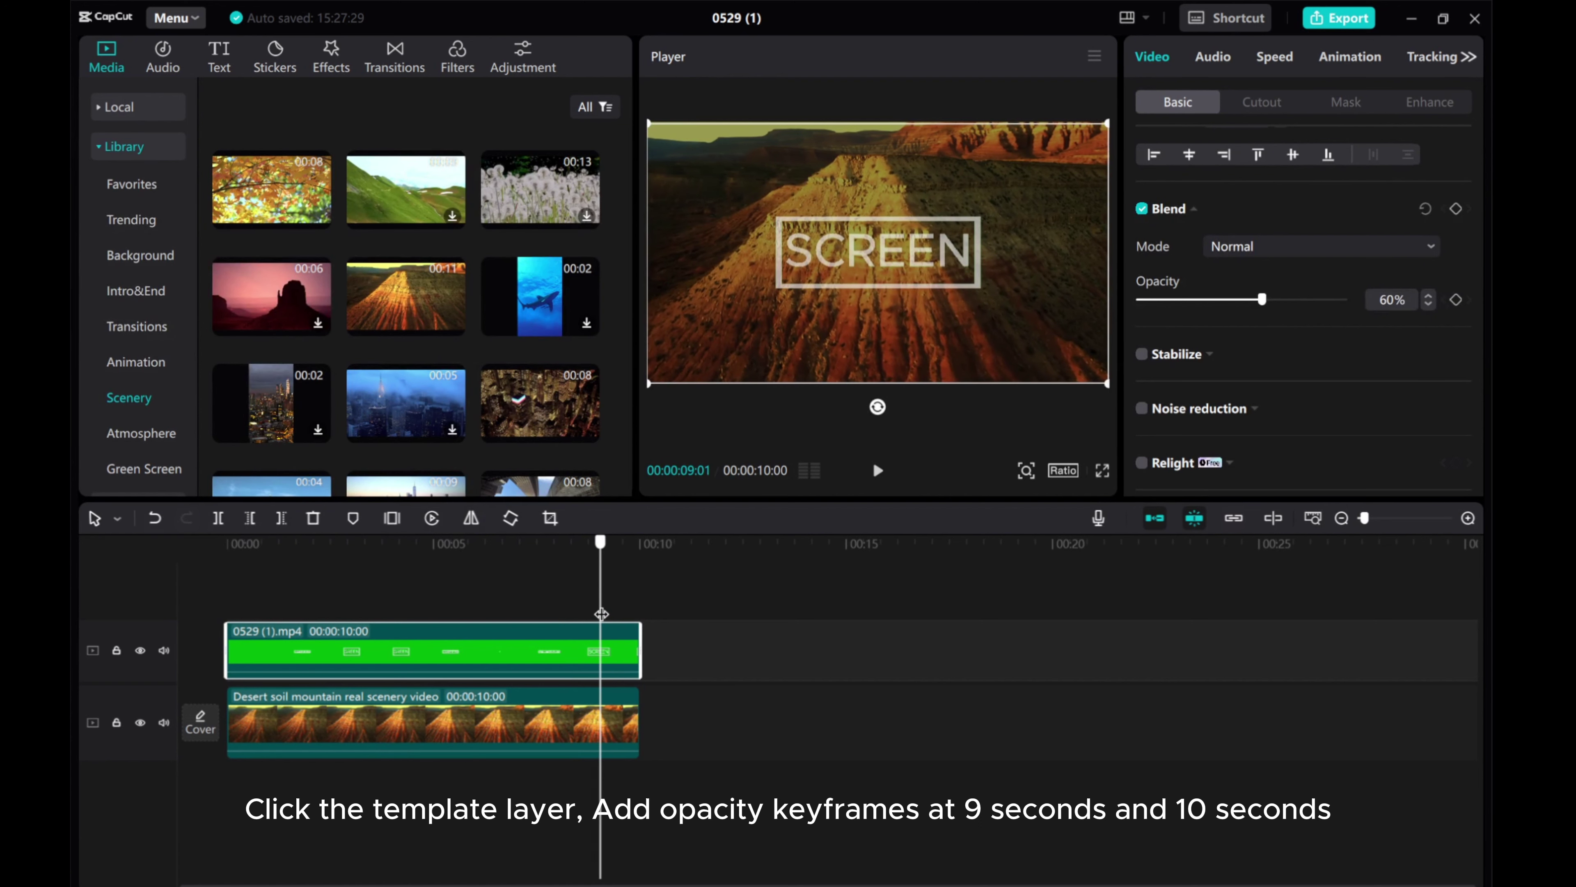
key("Left")
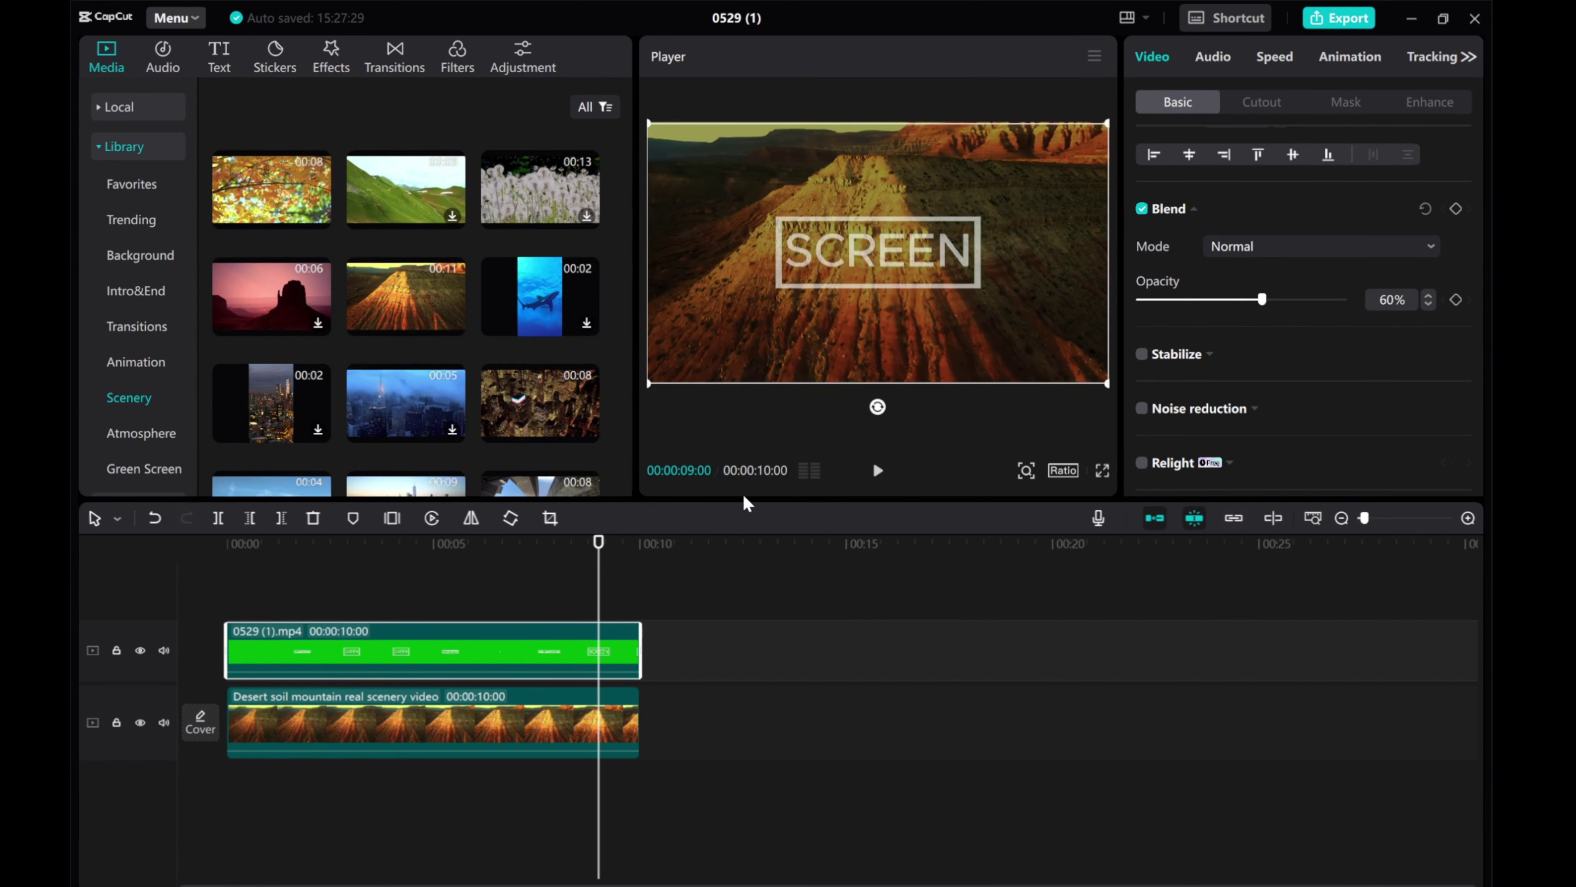
left_click(1456, 299)
left_click_drag(587, 577, 641, 580)
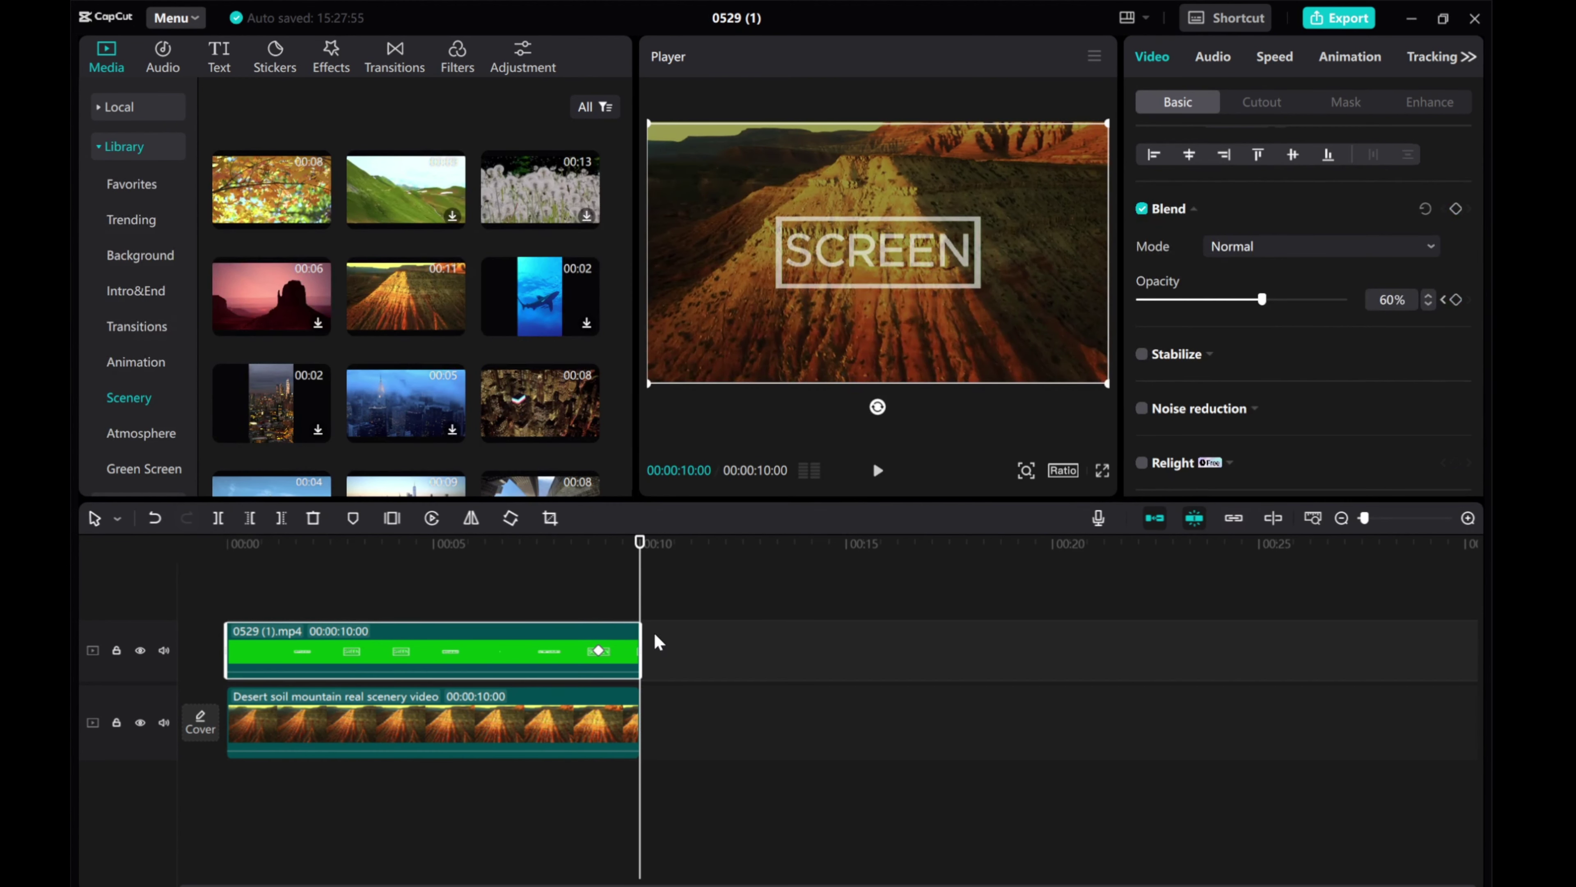
left_click(1457, 300)
left_click_drag(1262, 301, 1123, 301)
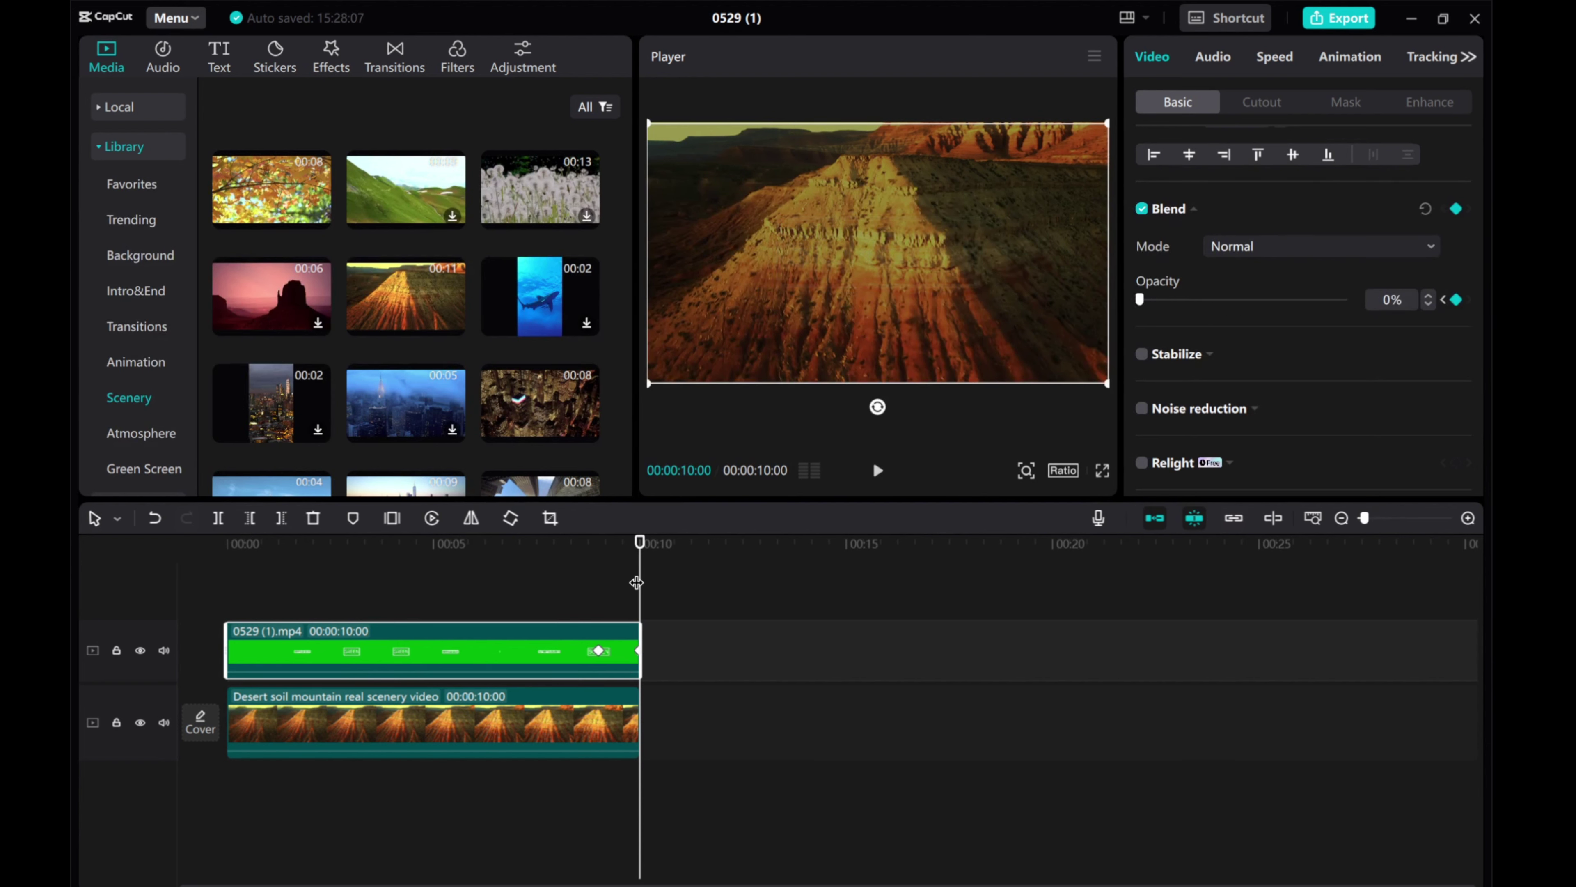
left_click(876, 467)
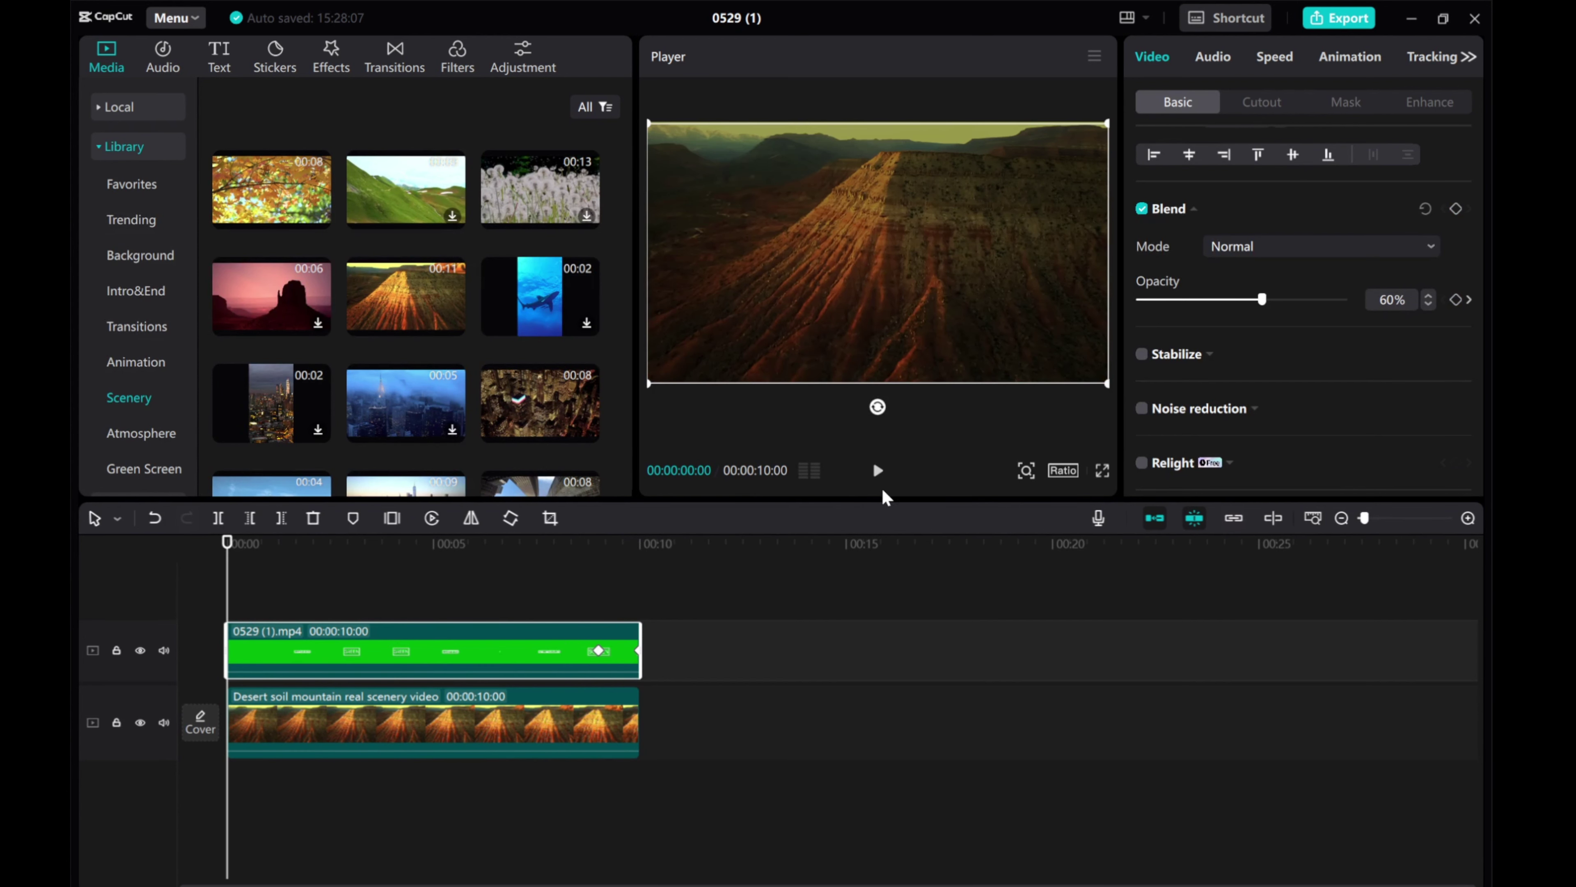